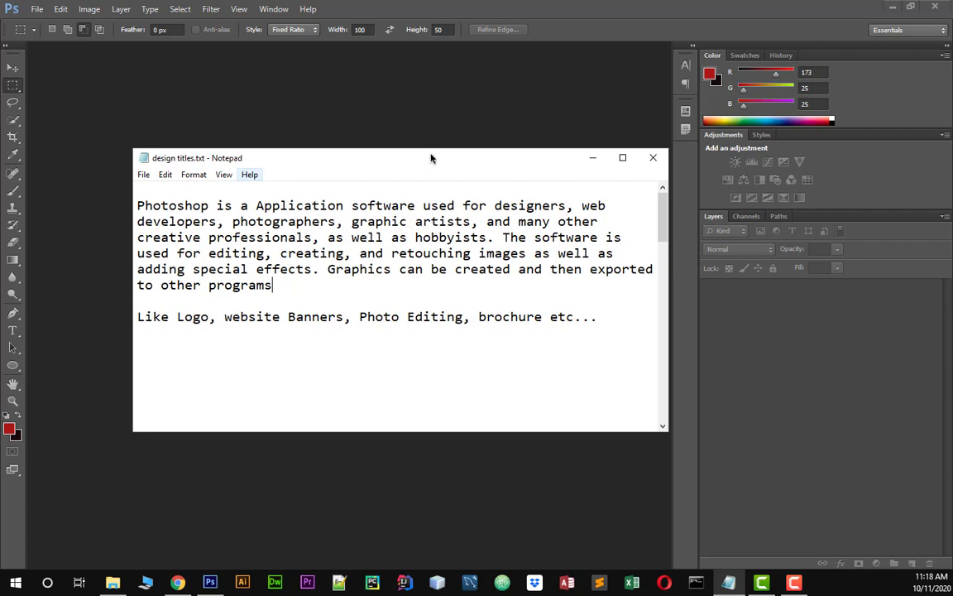
# Read the Photoshop description and the list of example uses in the design titles.txt note, and minimize the note
pyautogui.moveTo(430, 155); pyautogui.dragTo(415, 130)
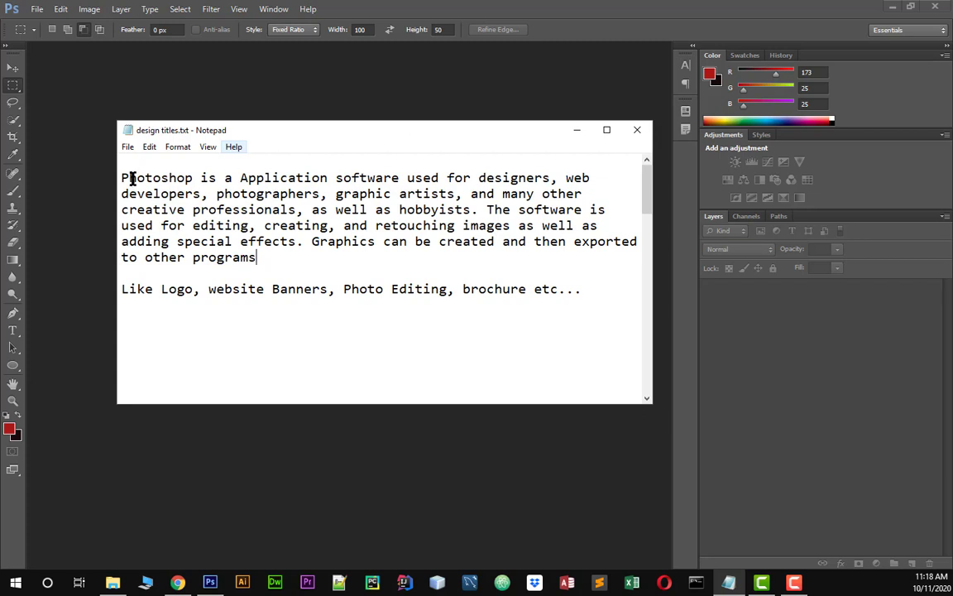
pyautogui.moveTo(137, 177); pyautogui.dragTo(240, 258)
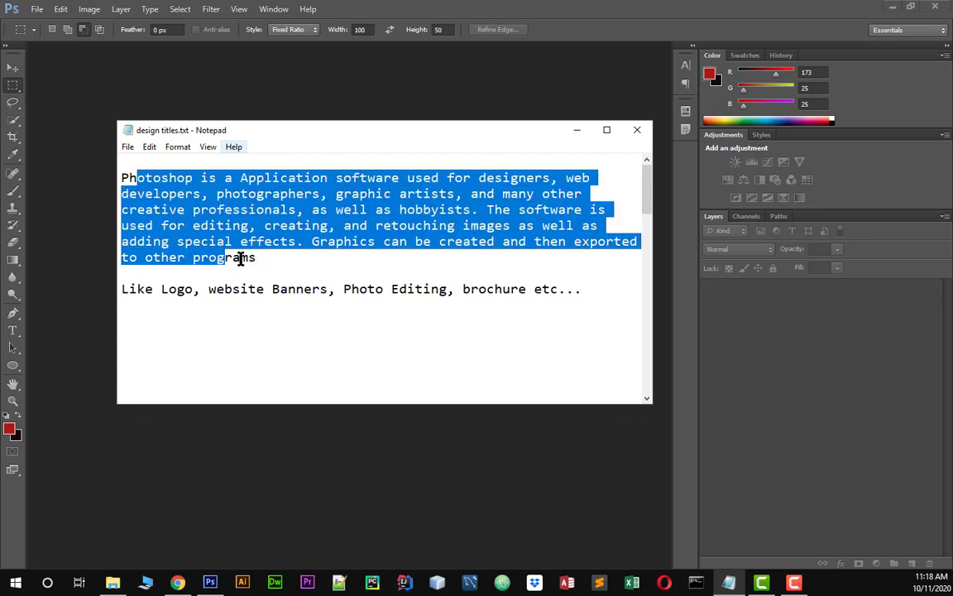
pyautogui.click(240, 240)
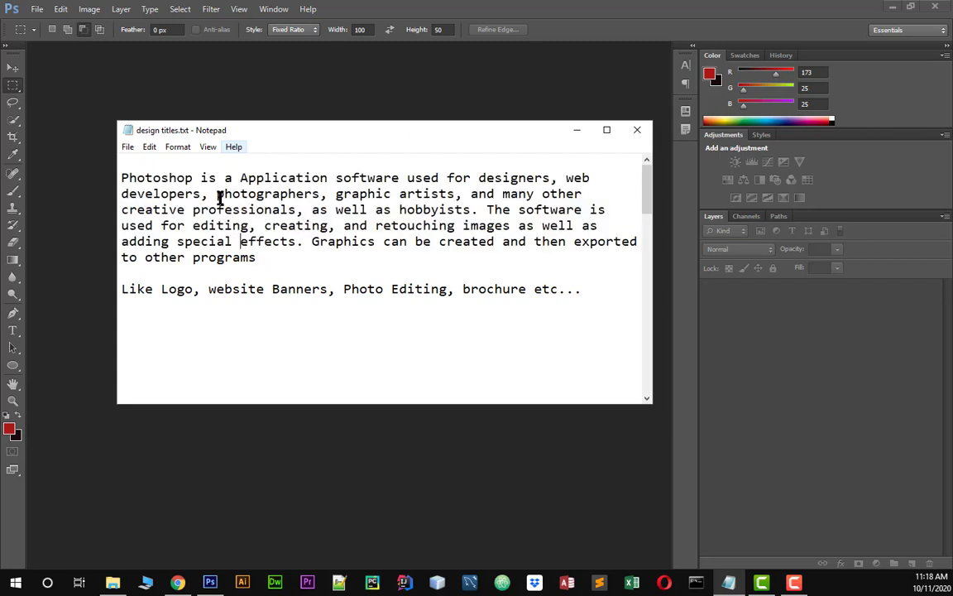
pyautogui.moveTo(247, 178); pyautogui.dragTo(536, 178)
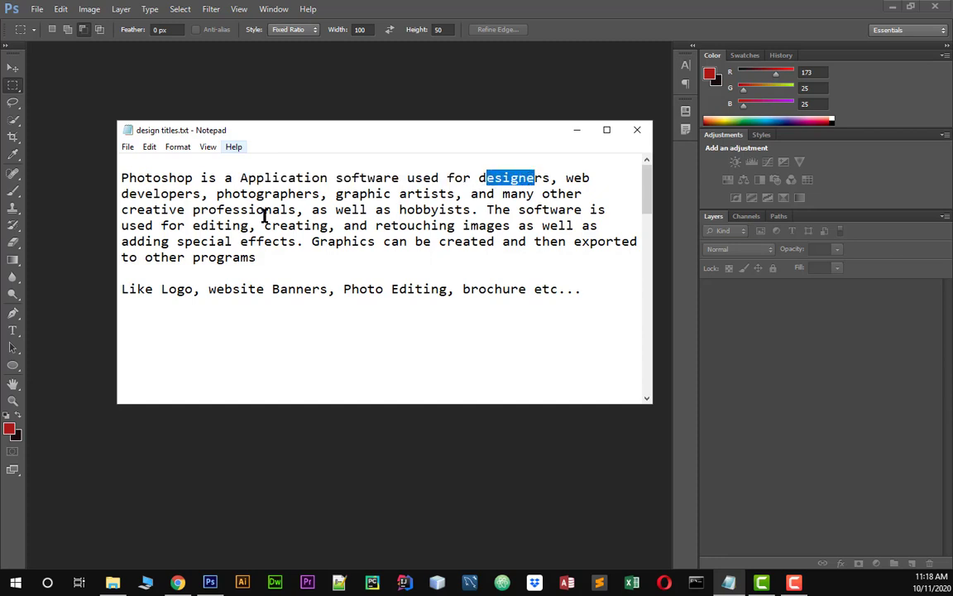
pyautogui.moveTo(255, 195); pyautogui.dragTo(264, 195)
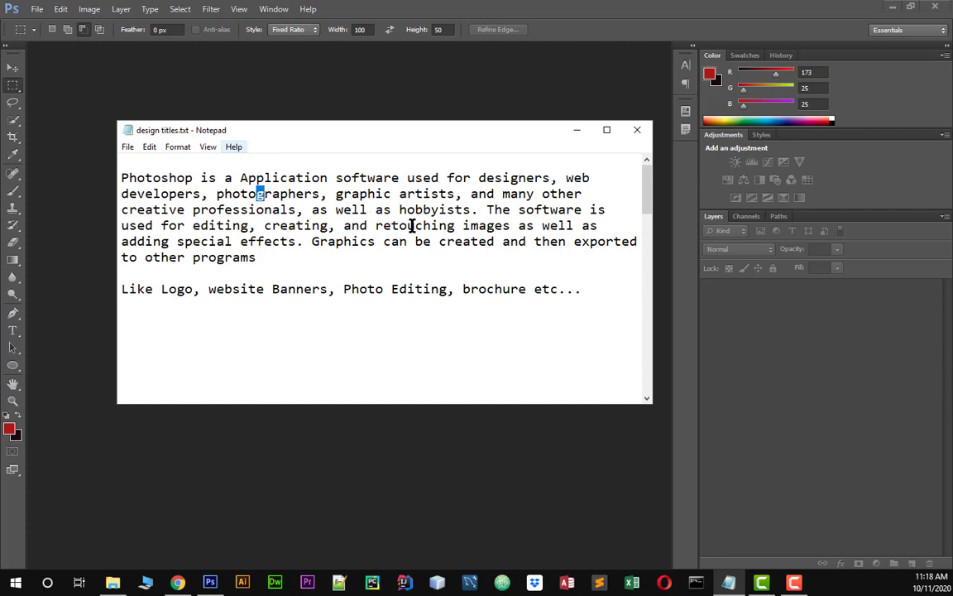
pyautogui.moveTo(429, 210); pyautogui.dragTo(306, 185)
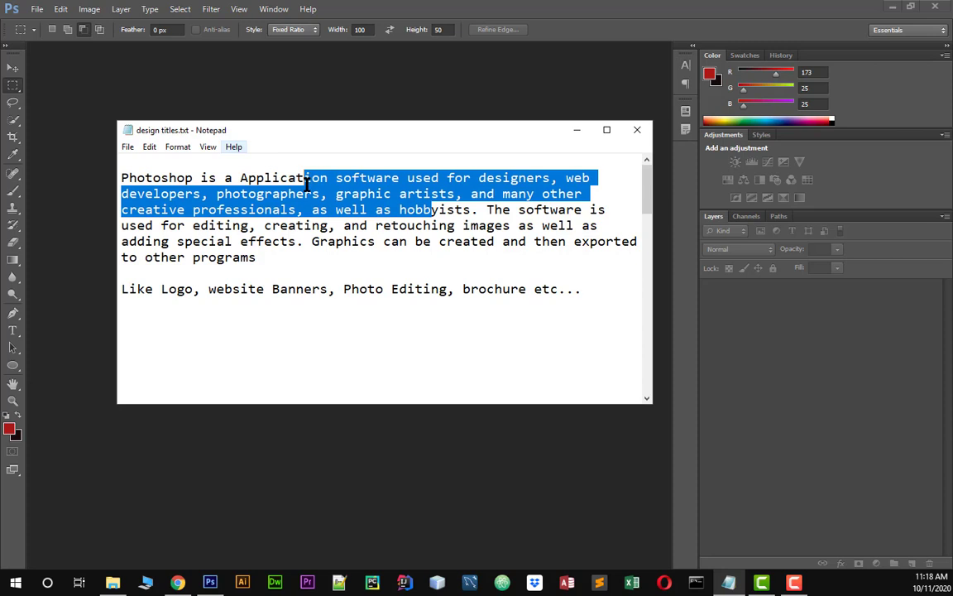
pyautogui.moveTo(153, 226); pyautogui.dragTo(304, 231)
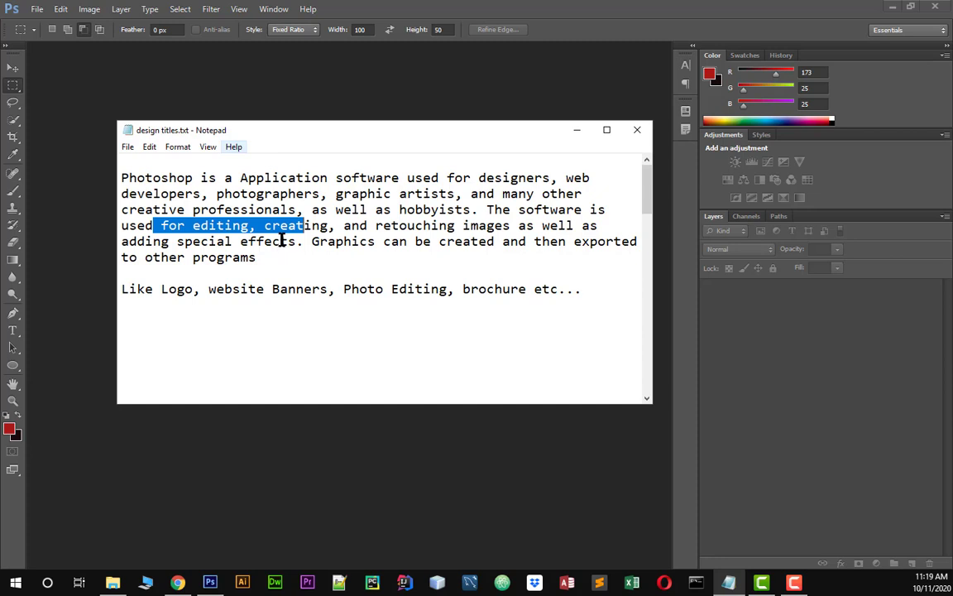
pyautogui.moveTo(186, 289); pyautogui.dragTo(430, 289)
pyautogui.click(358, 290)
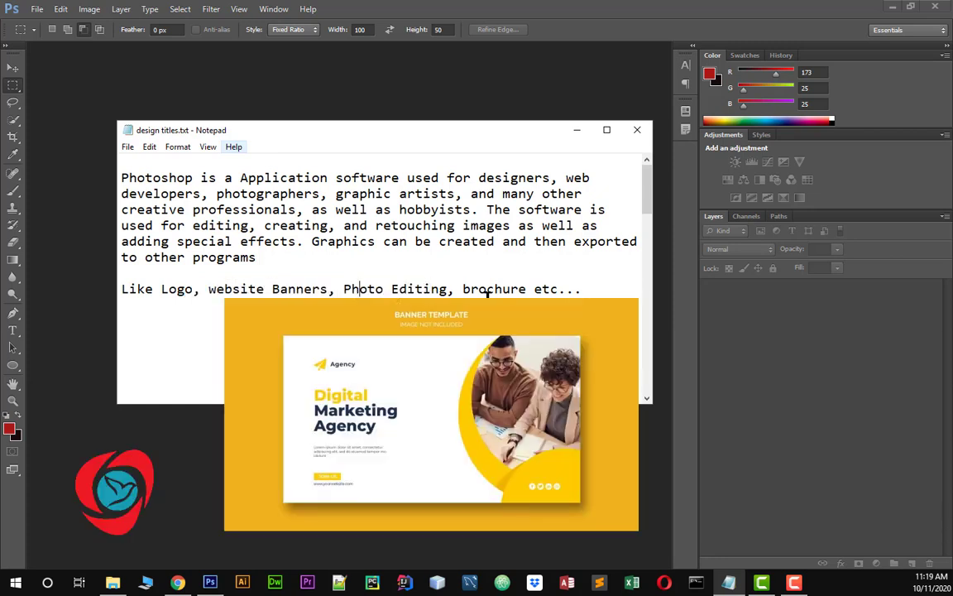
pyautogui.moveTo(471, 290); pyautogui.dragTo(519, 285)
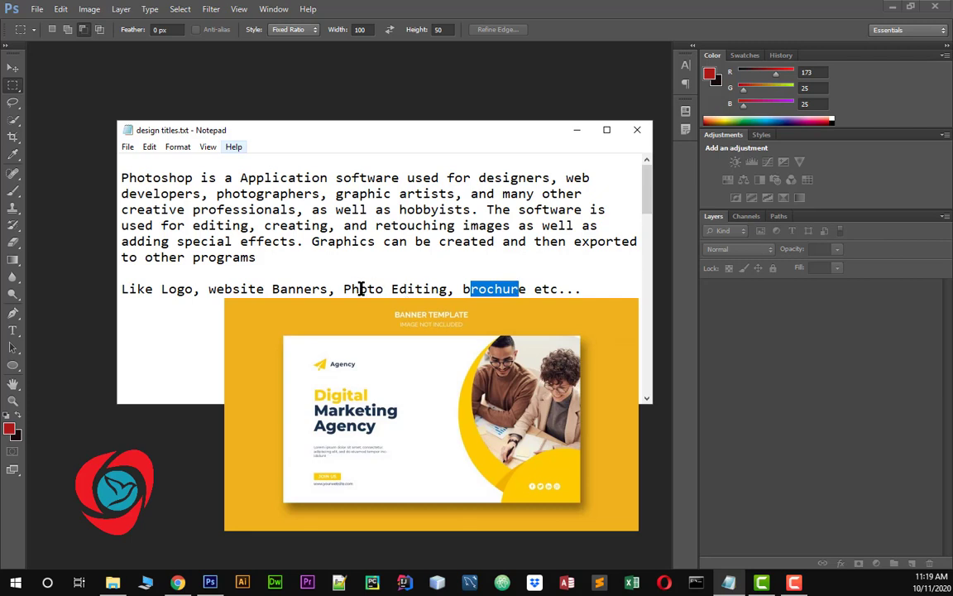
pyautogui.moveTo(257, 210); pyautogui.dragTo(280, 251)
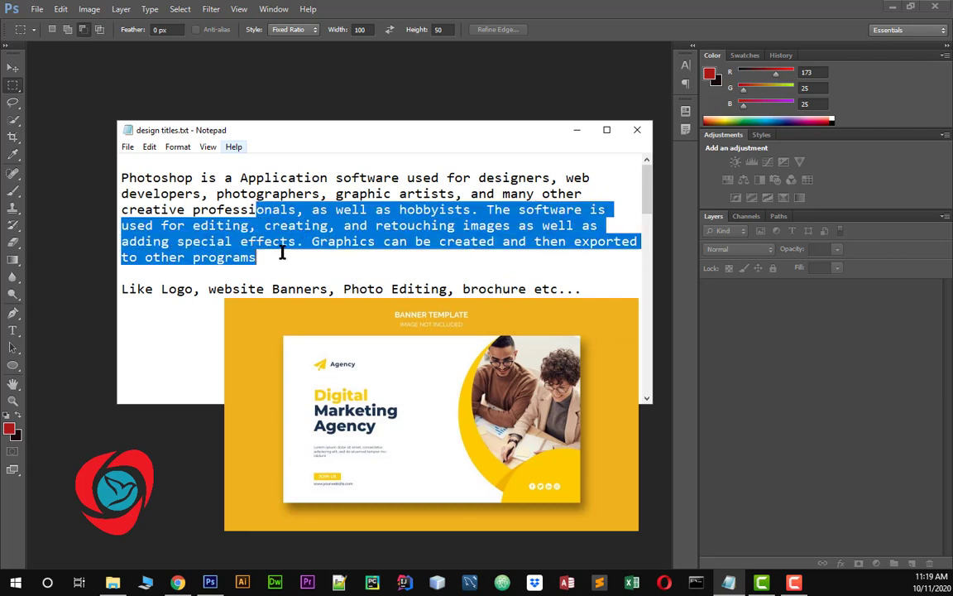
pyautogui.click(296, 273)
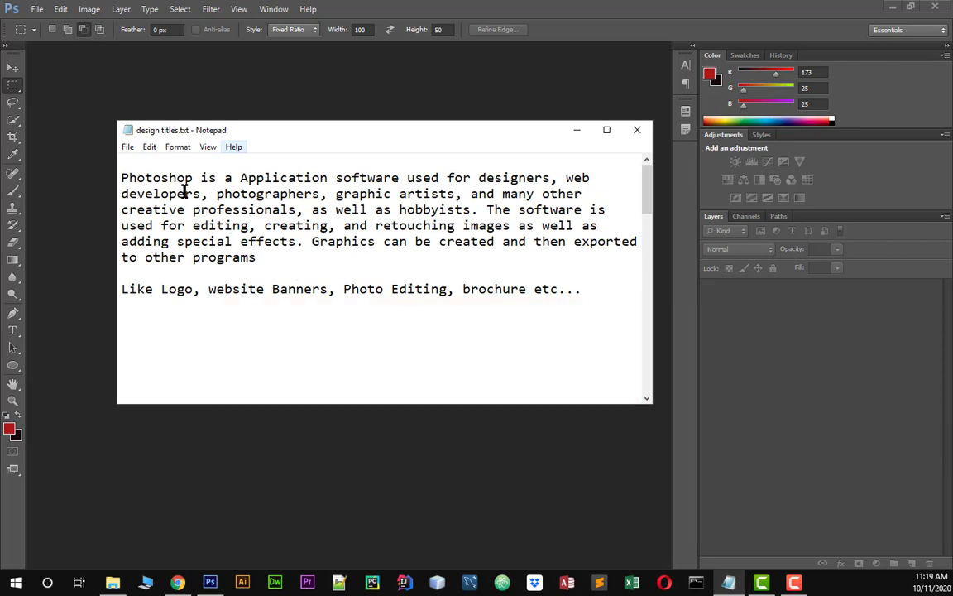
pyautogui.moveTo(185, 178); pyautogui.dragTo(349, 279)
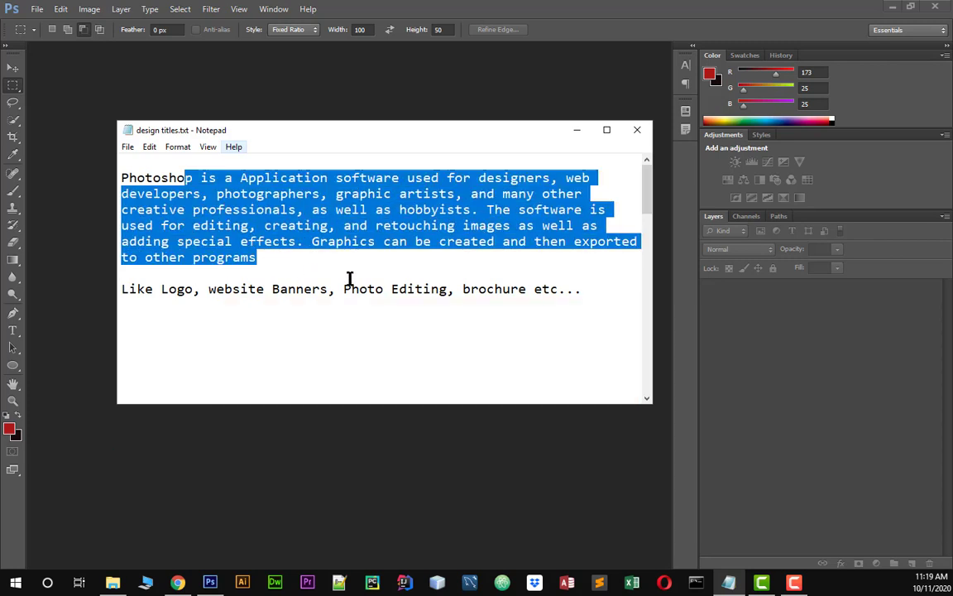
pyautogui.moveTo(122, 289); pyautogui.dragTo(550, 289)
pyautogui.click(478, 290)
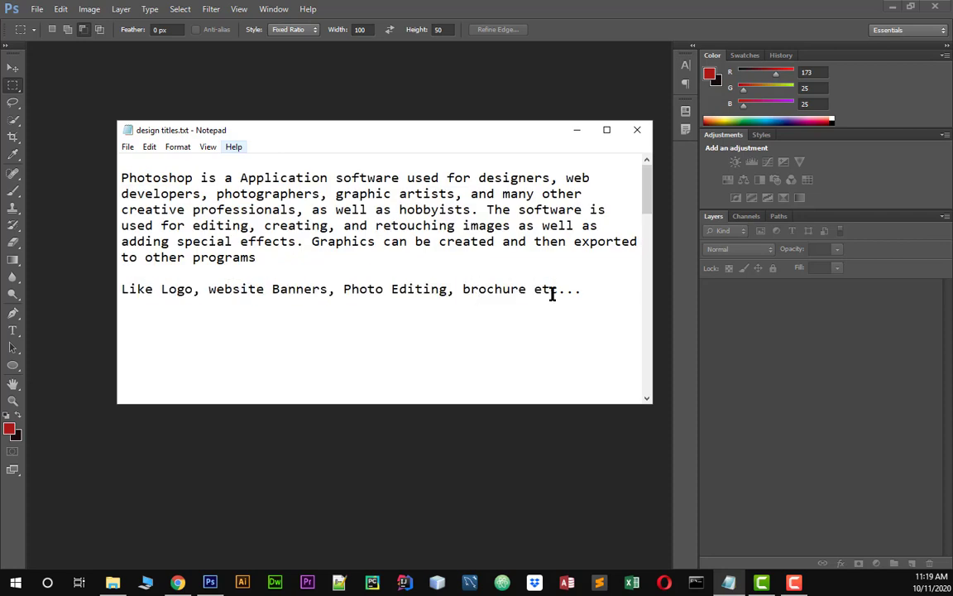
pyautogui.click(577, 132)
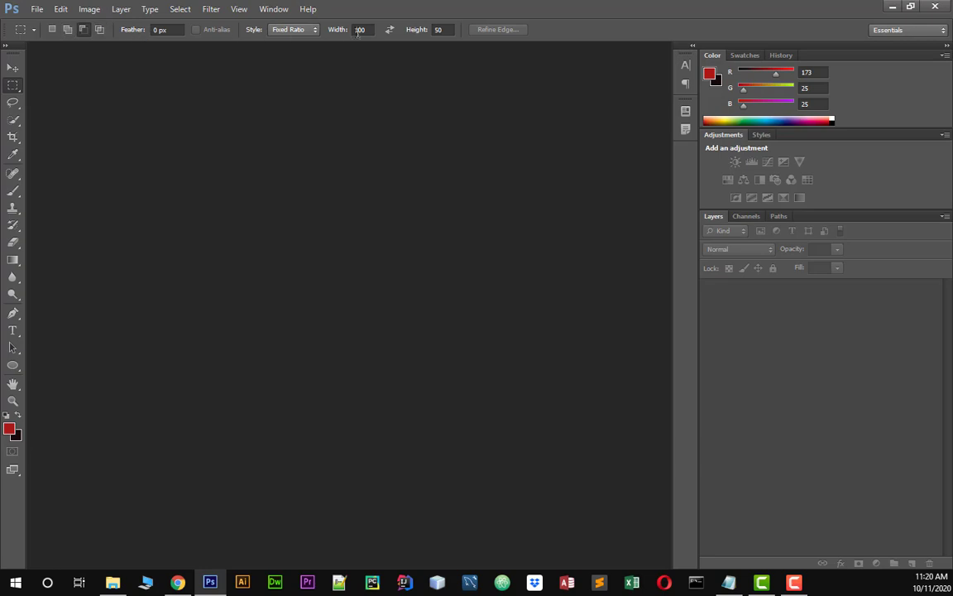
pyautogui.click(22, 72)
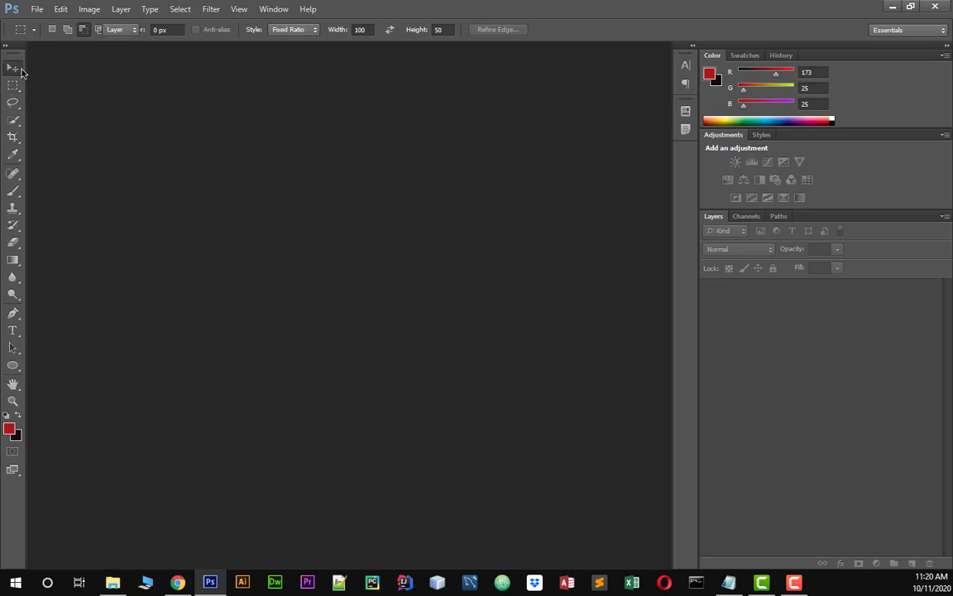
pyautogui.click(13, 85)
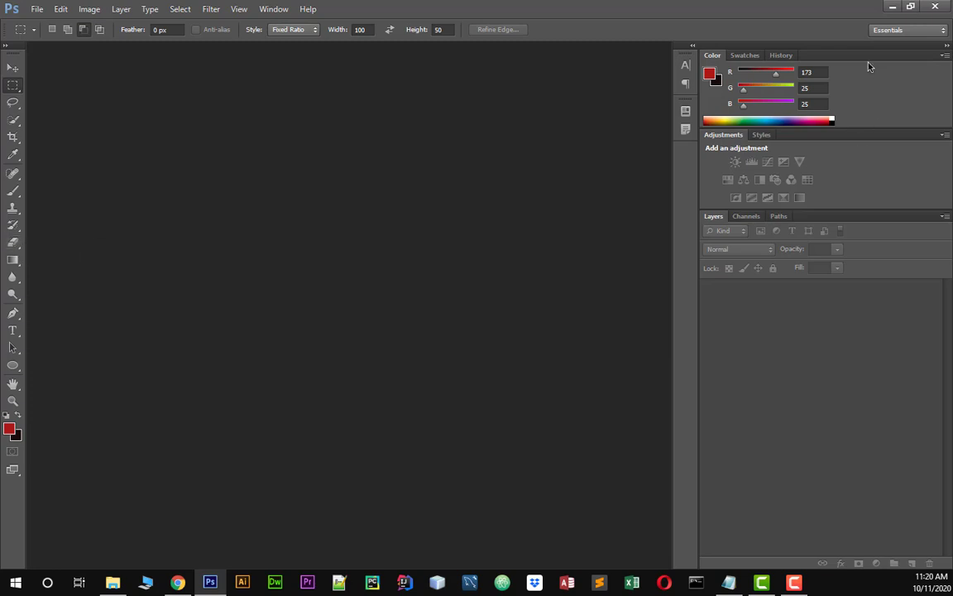
pyautogui.click(745, 55)
pyautogui.click(782, 54)
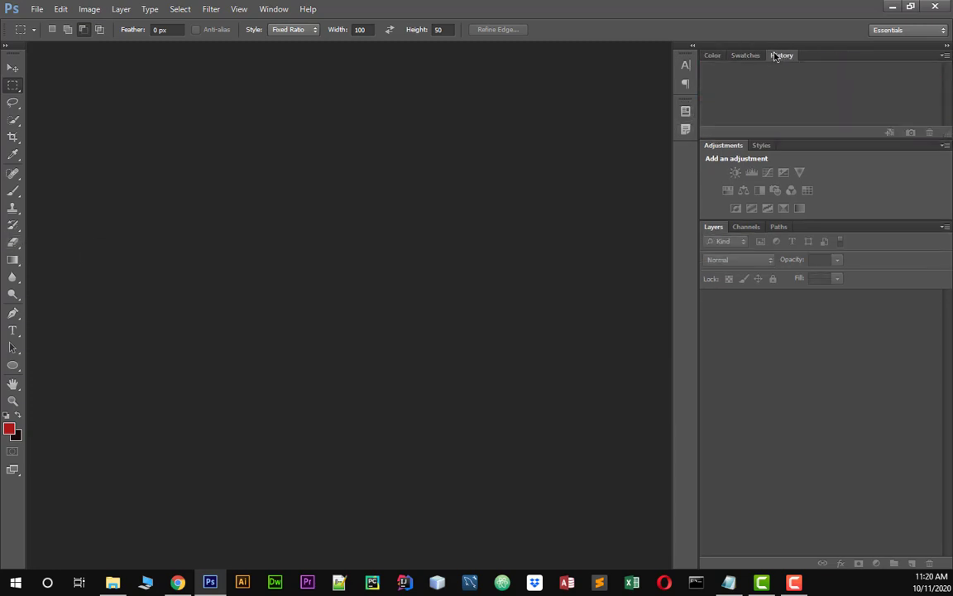
pyautogui.click(712, 56)
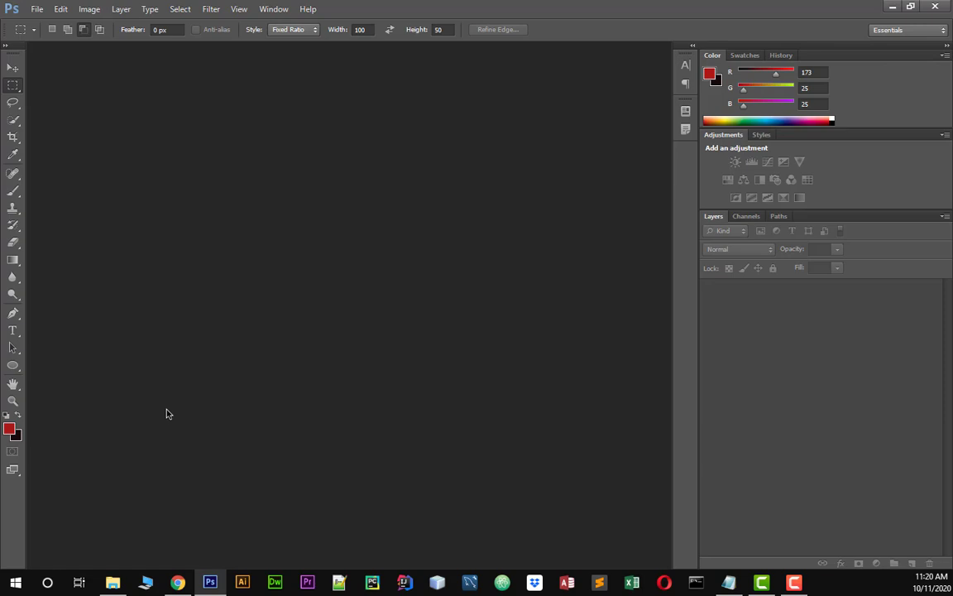
# Start a new document and name it MyFirstFile
pyautogui.click(37, 9)
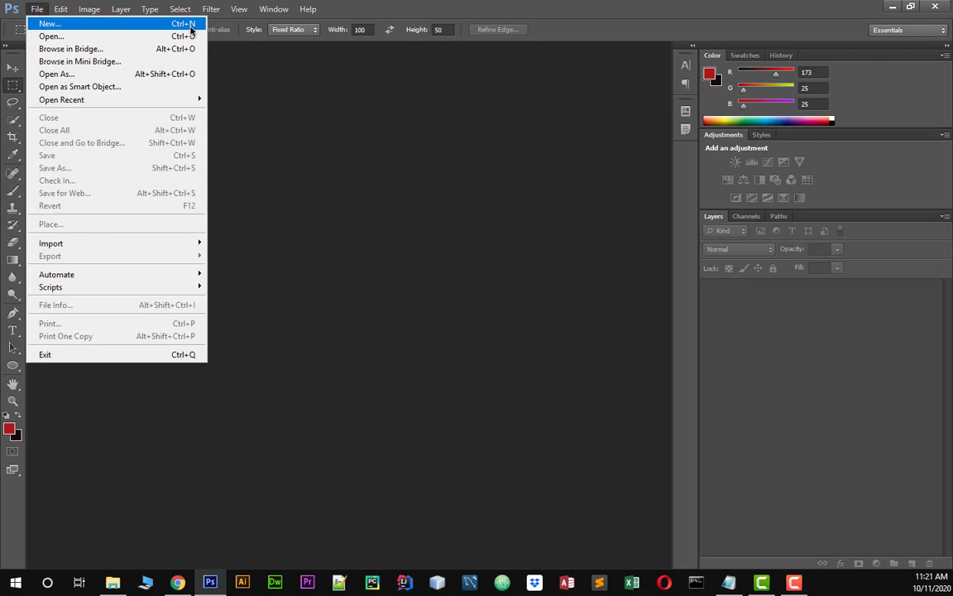
pyautogui.click(37, 24)
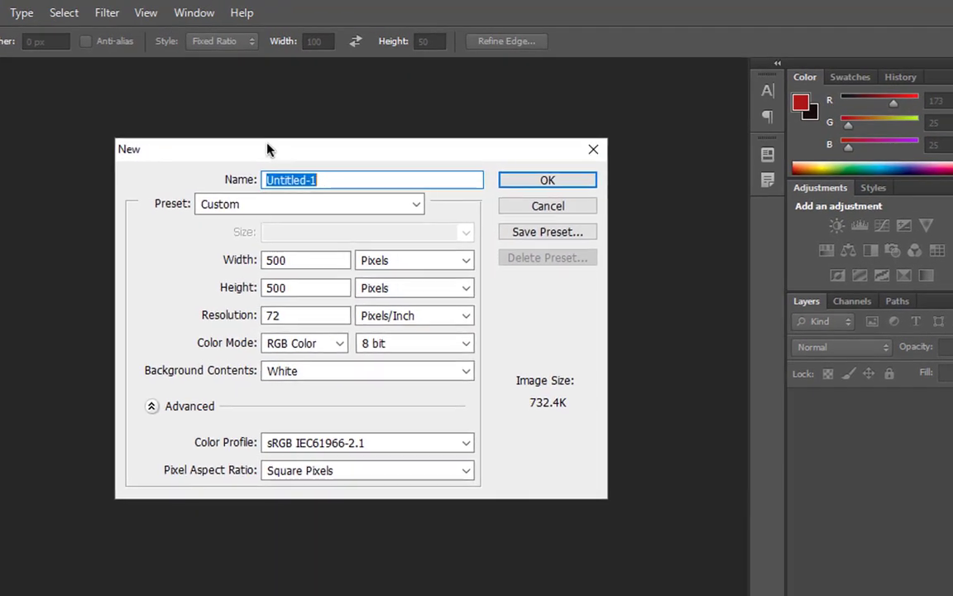
pyautogui.moveTo(267, 149); pyautogui.dragTo(244, 146)
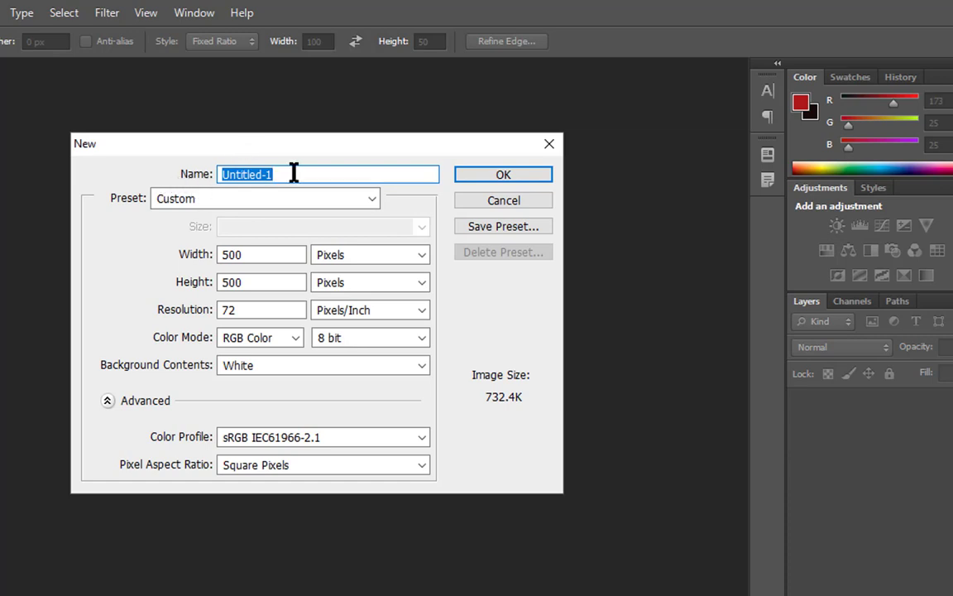
pyautogui.press('BackSpace')
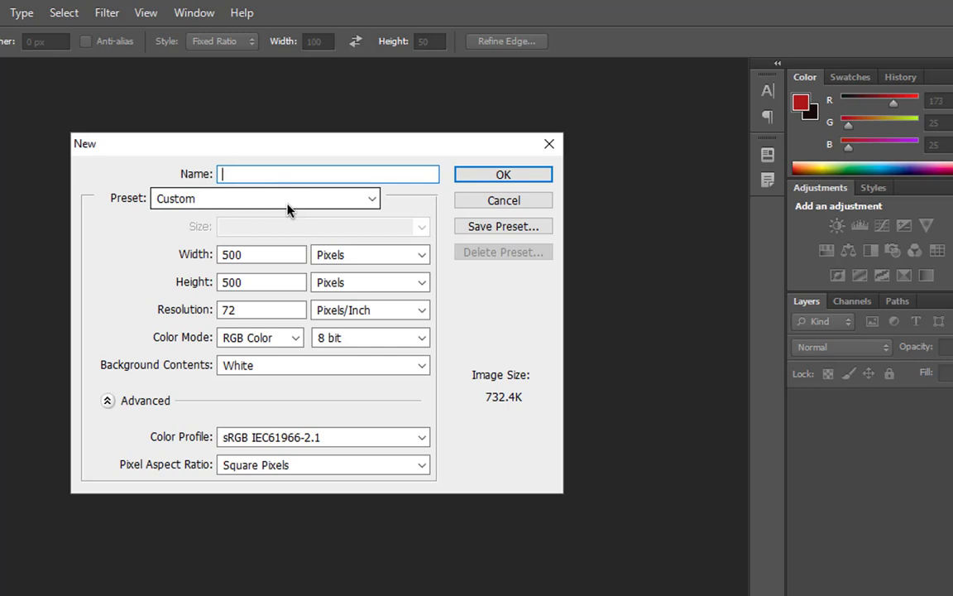
pyautogui.write('MyFIrstFile')
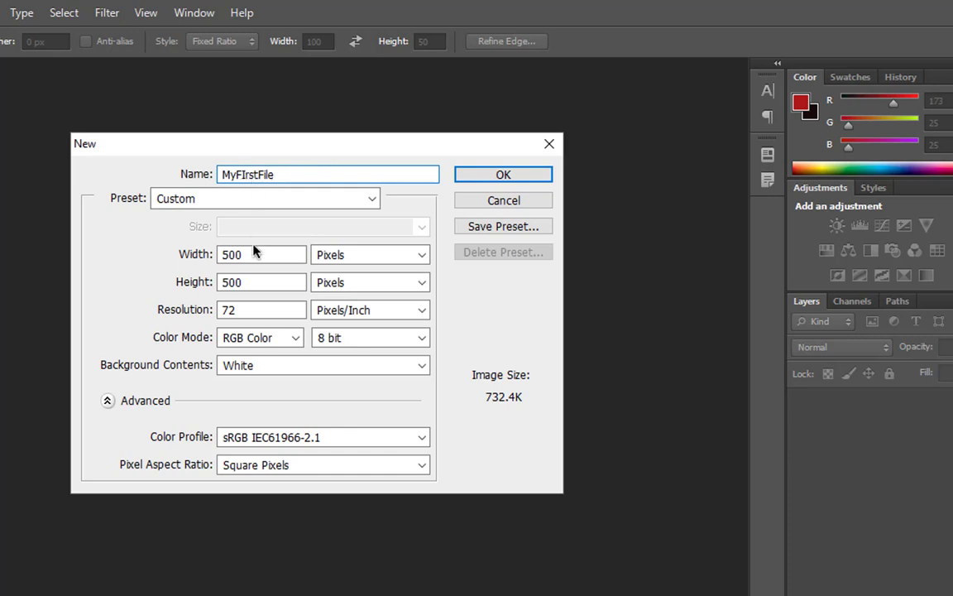
pyautogui.press('BackSpace')
pyautogui.write('i')
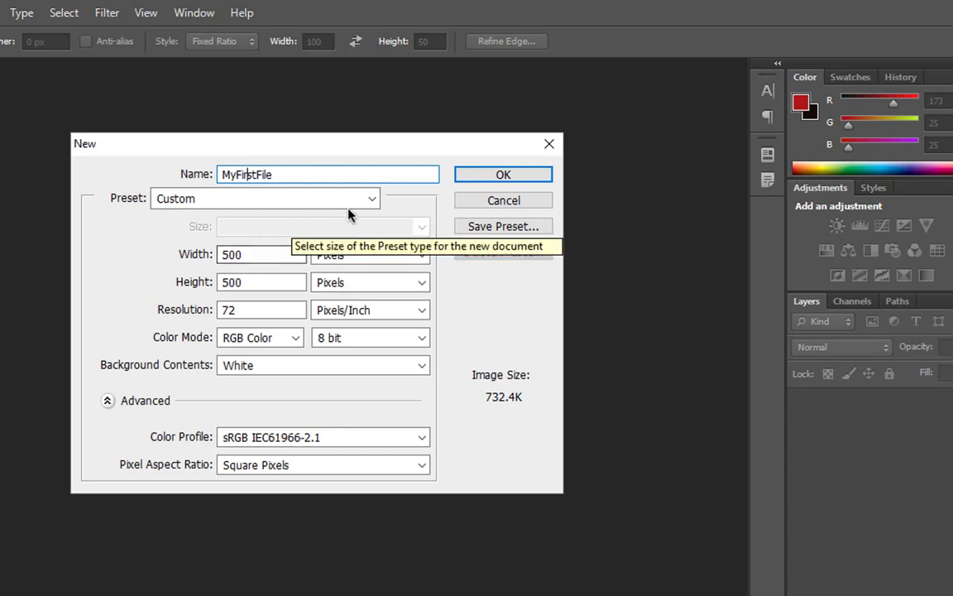
pyautogui.moveTo(336, 145); pyautogui.dragTo(335, 136)
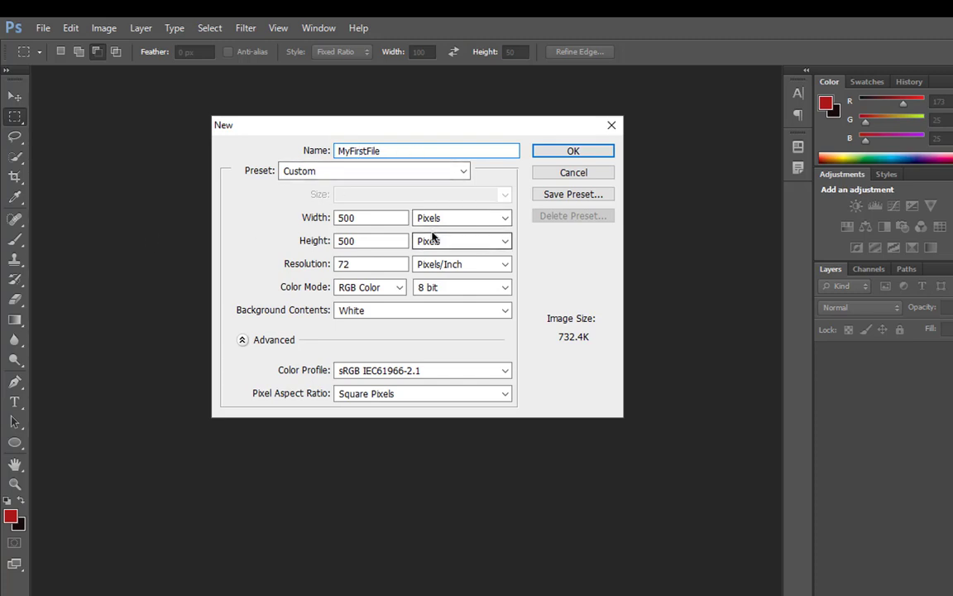
# Examine the size presets and width units available for the new document
pyautogui.click(462, 173)
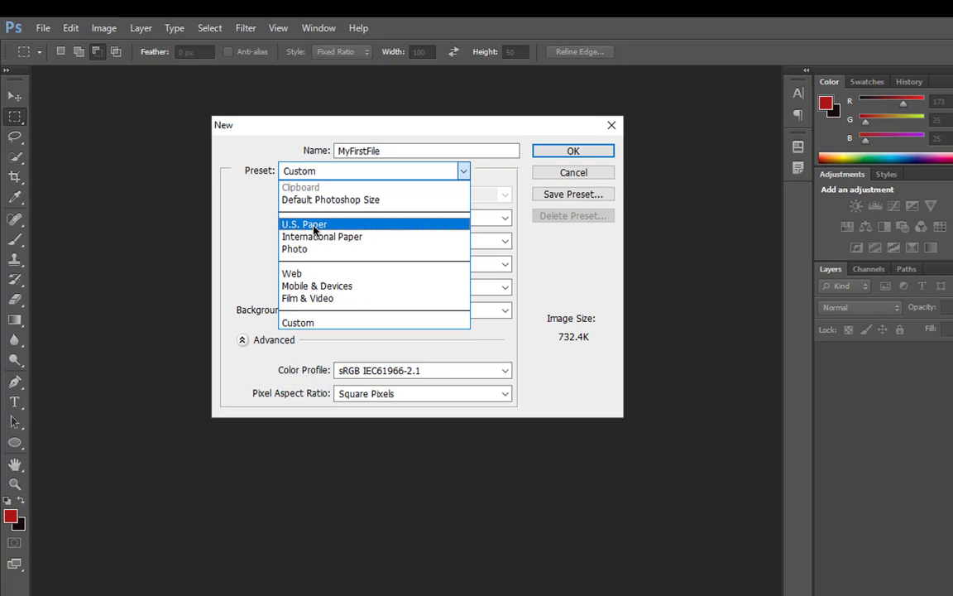
pyautogui.click(311, 132)
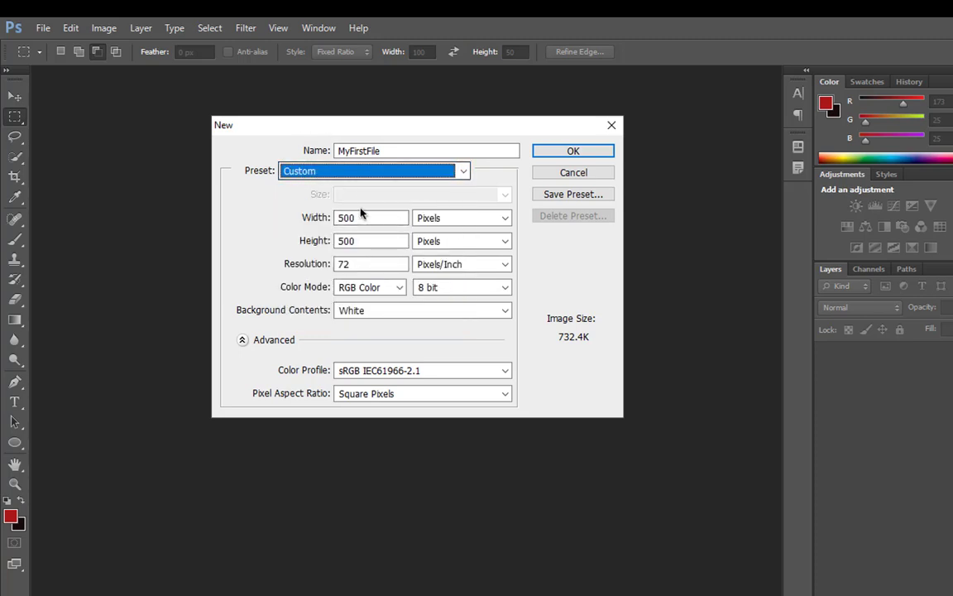
pyautogui.moveTo(359, 217); pyautogui.dragTo(338, 242)
pyautogui.click(389, 241)
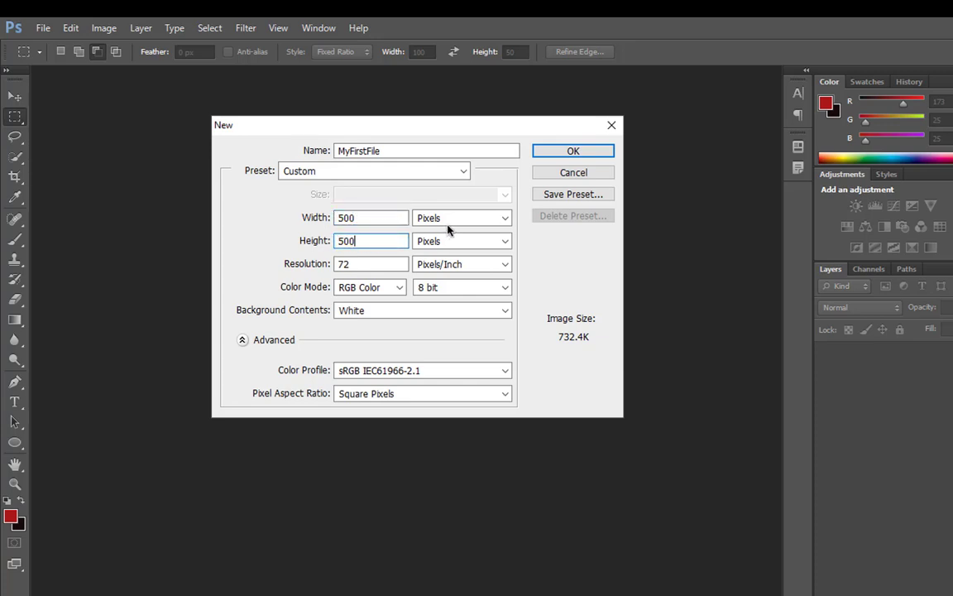
pyautogui.click(505, 218)
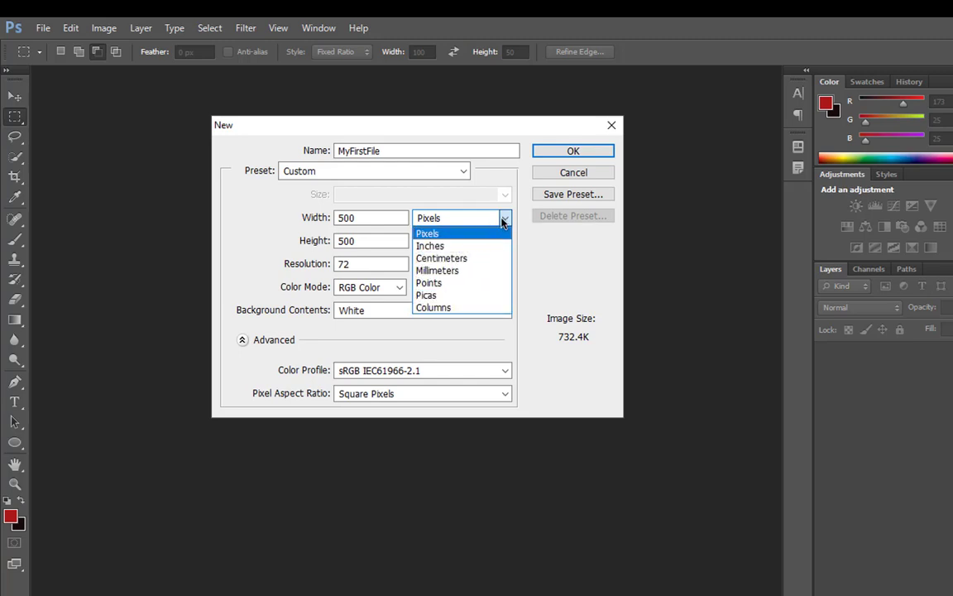
pyautogui.click(502, 220)
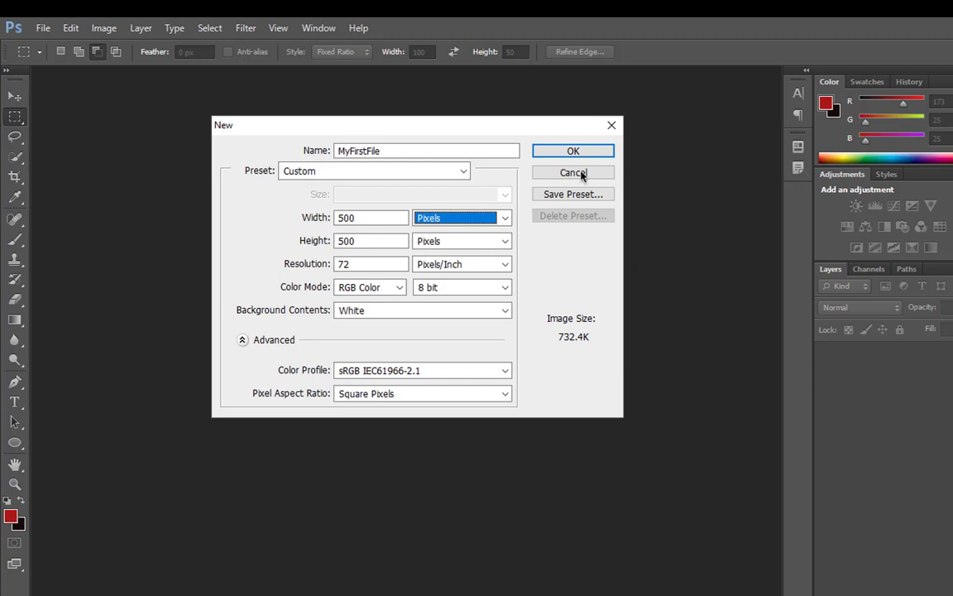
# Set the document size to 500 by 500 pixels and create the document
pyautogui.moveTo(435, 131); pyautogui.dragTo(442, 161)
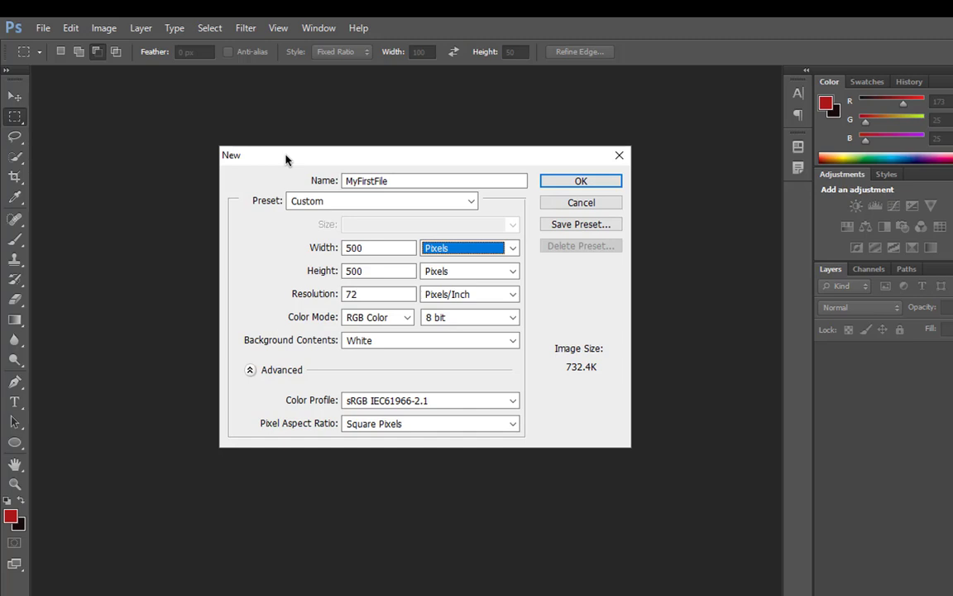
pyautogui.moveTo(372, 248); pyautogui.dragTo(341, 248)
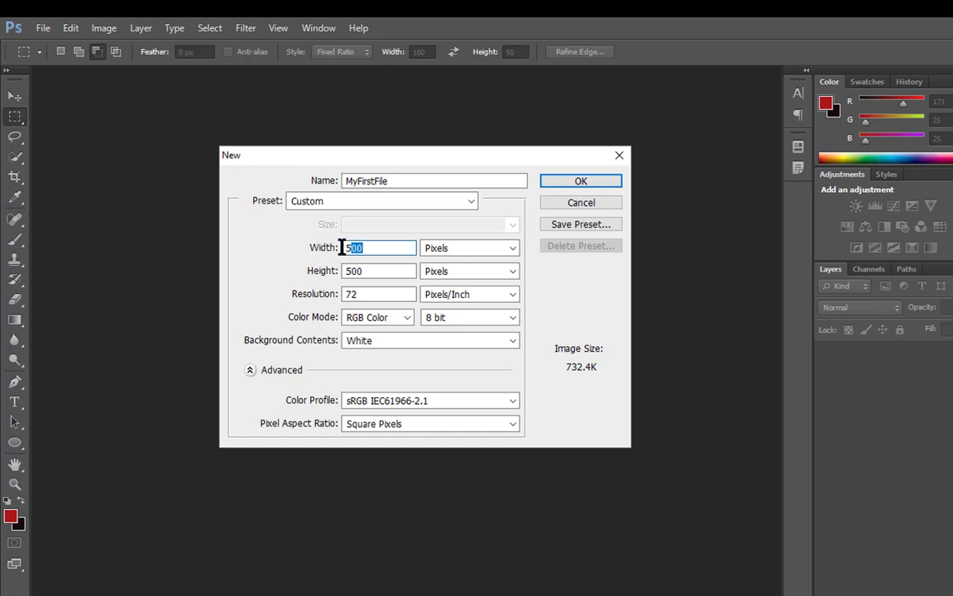
pyautogui.press('Tab')
pyautogui.write('500')
pyautogui.moveTo(346, 249); pyautogui.dragTo(337, 271)
pyautogui.click(369, 249)
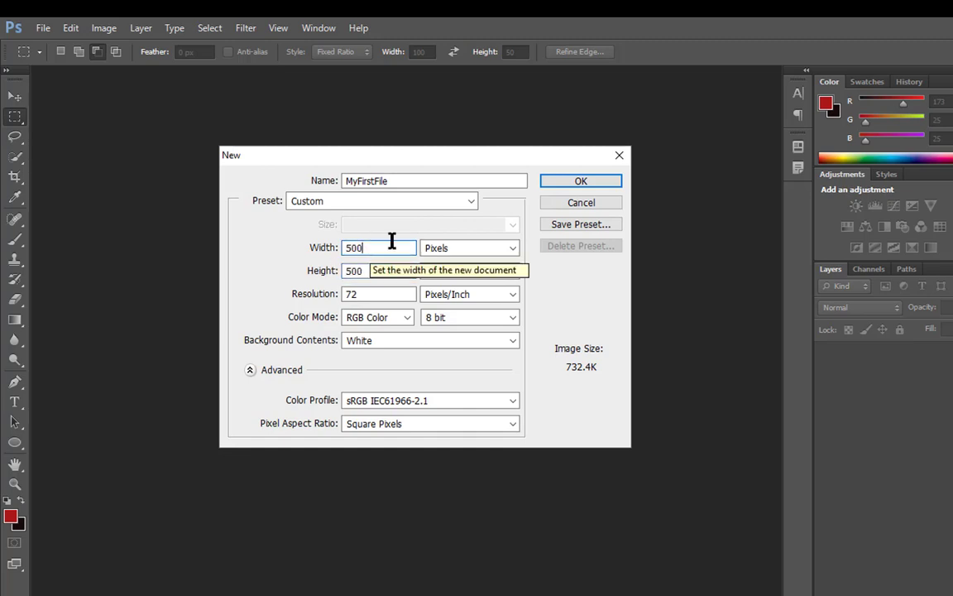
pyautogui.click(570, 183)
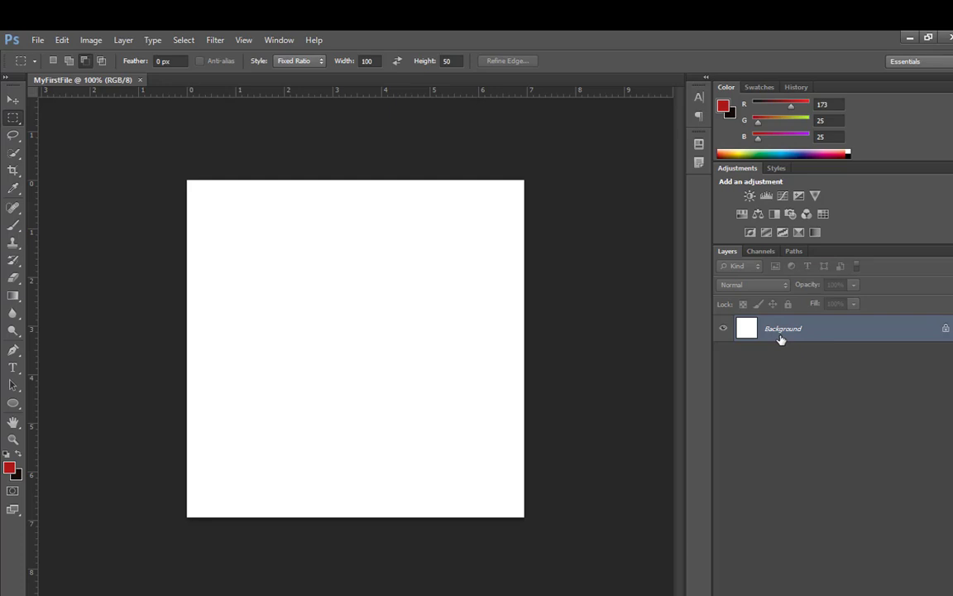
# Convert the locked Background into a regular layer named Layer 0 and try moving it with the Move tool
pyautogui.doubleClick(946, 331)
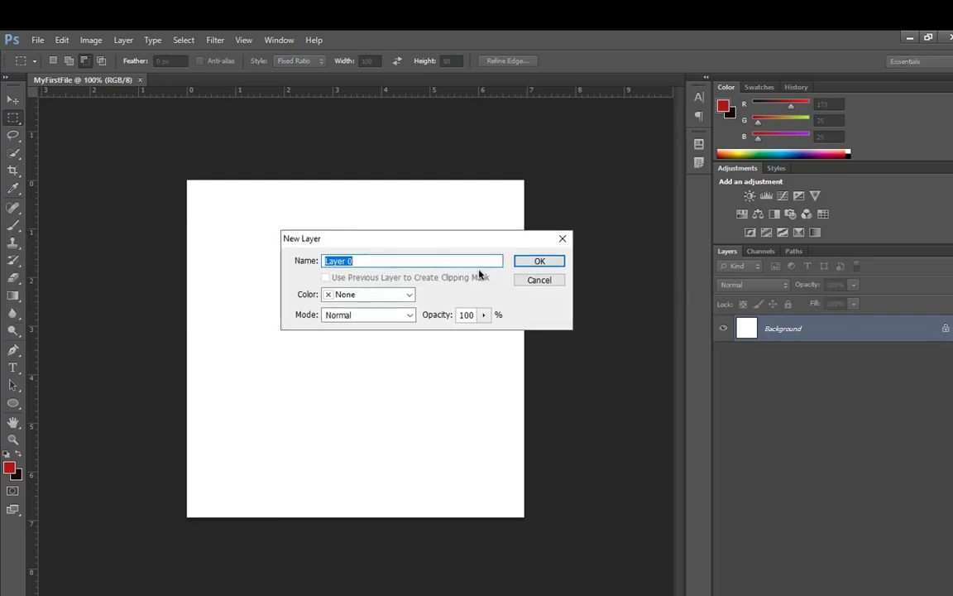
pyautogui.click(538, 262)
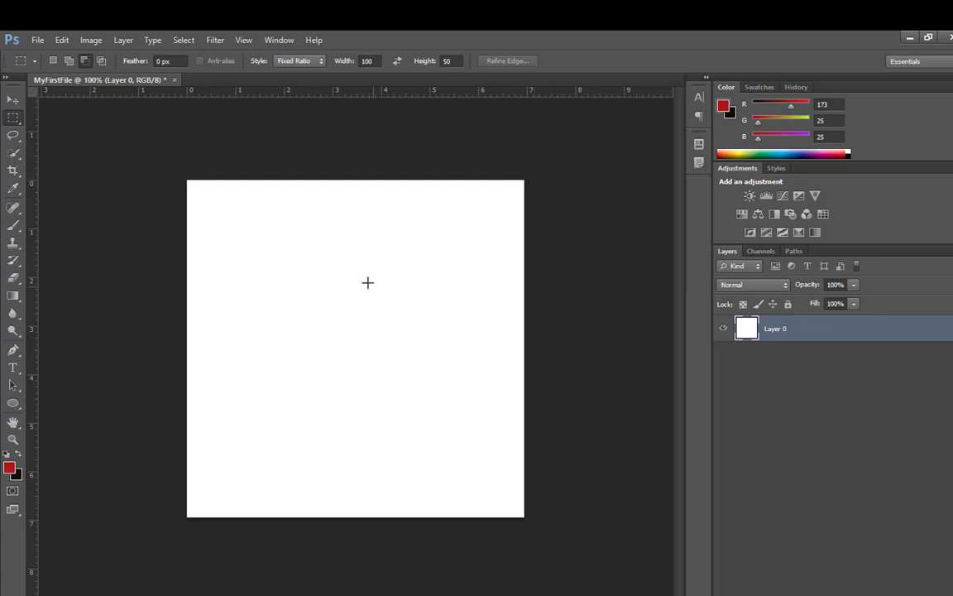
pyautogui.press('v')
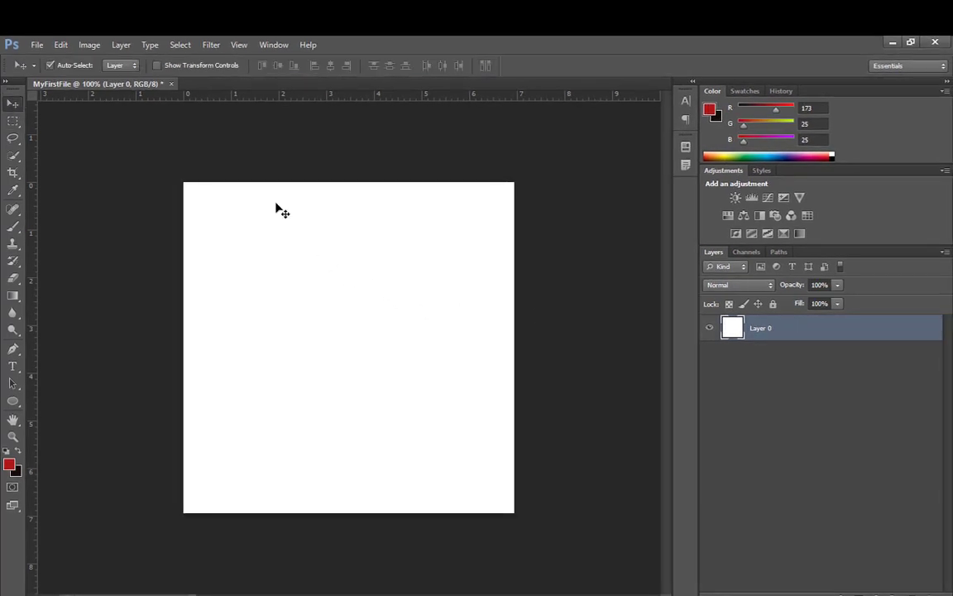
pyautogui.moveTo(397, 290); pyautogui.dragTo(366, 303)
pyautogui.hotkey('ctrl', 'z')
# Open the image ikdkf.PNG from the Pictures folder
pyautogui.click(38, 48)
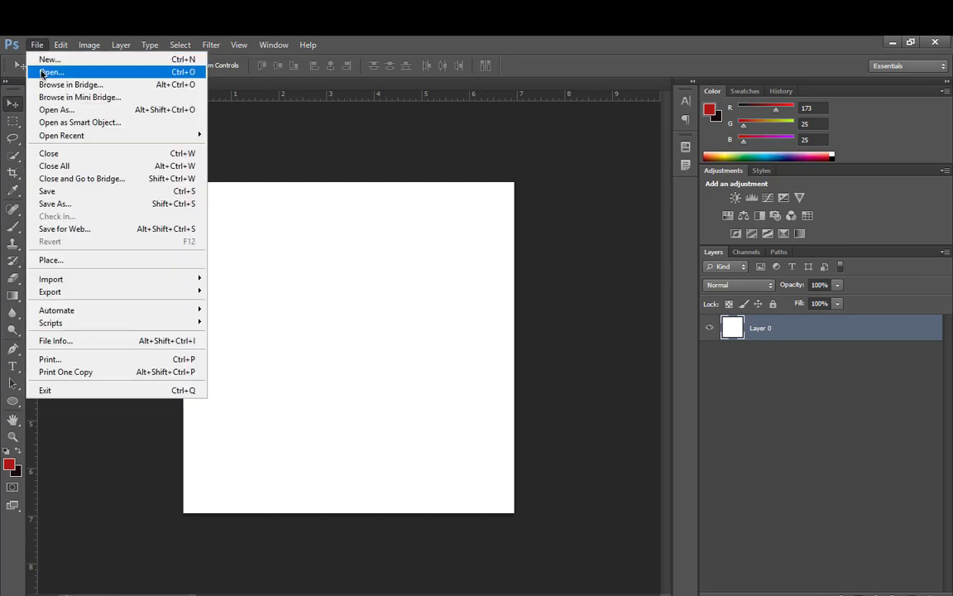
pyautogui.click(41, 72)
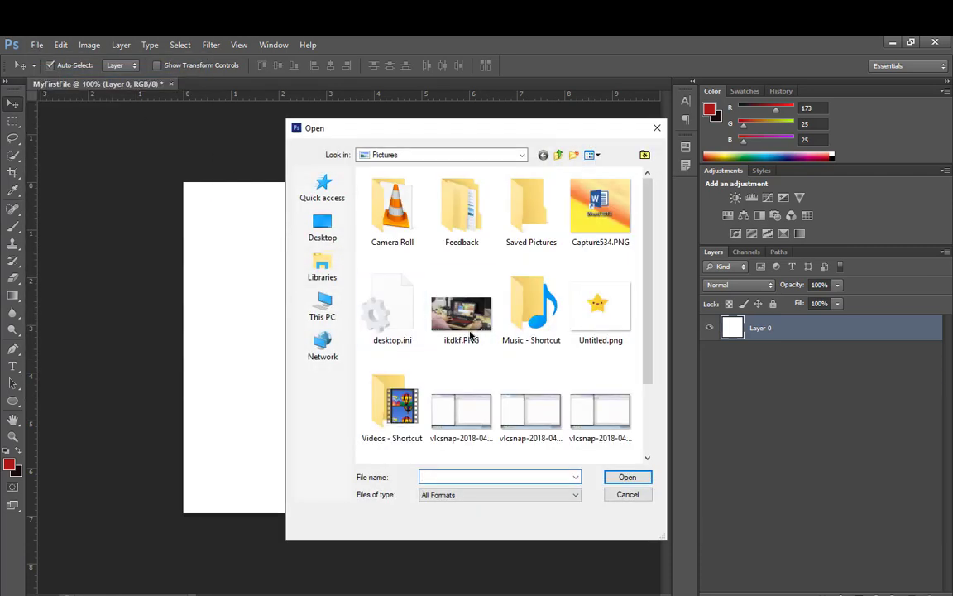
pyautogui.click(470, 315)
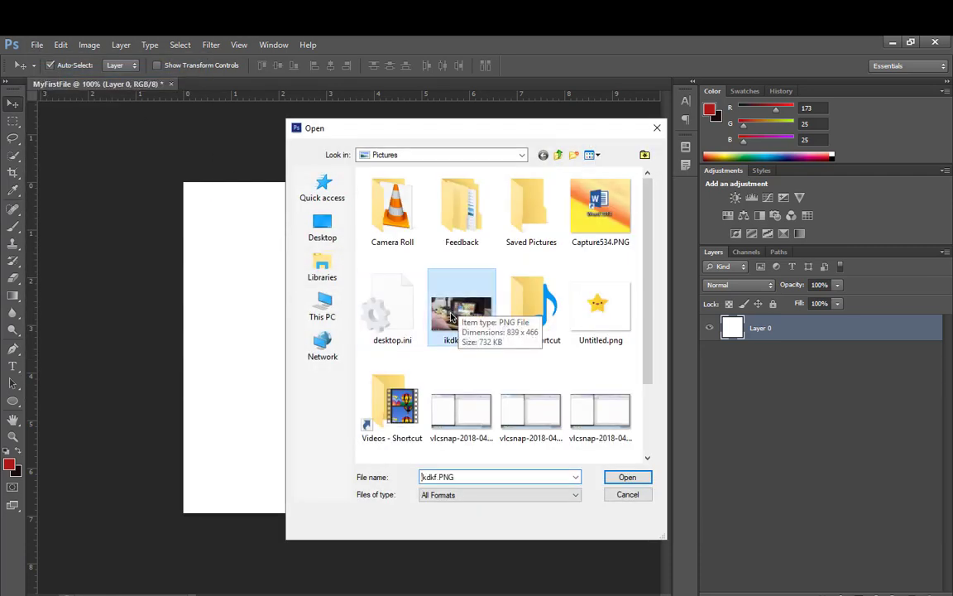
pyautogui.click(624, 478)
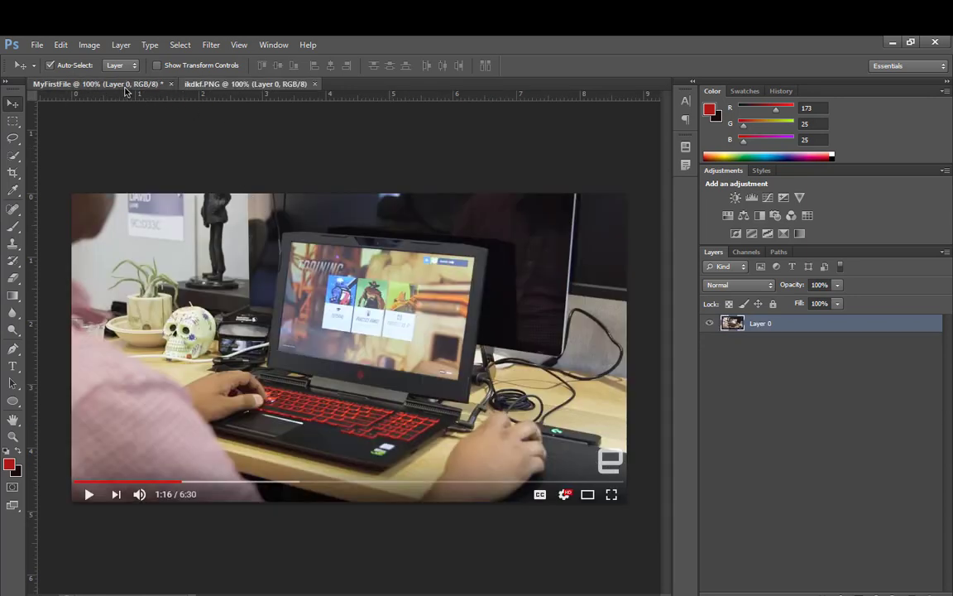
# Compare the blank MyFirstFile canvas with the ikdkf.PNG photo and check the photo's pixel dimensions without changing them
pyautogui.click(125, 85)
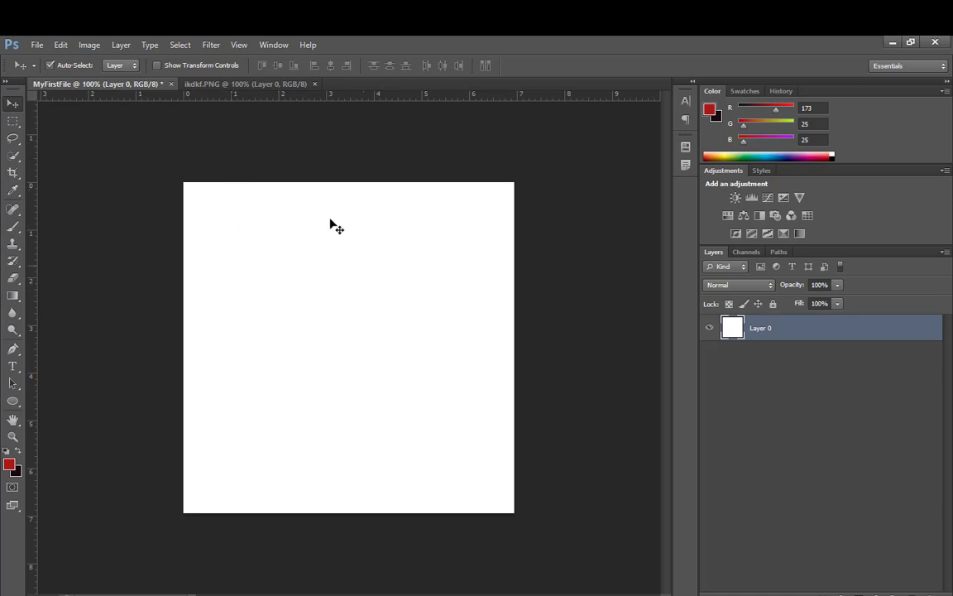
pyautogui.click(254, 89)
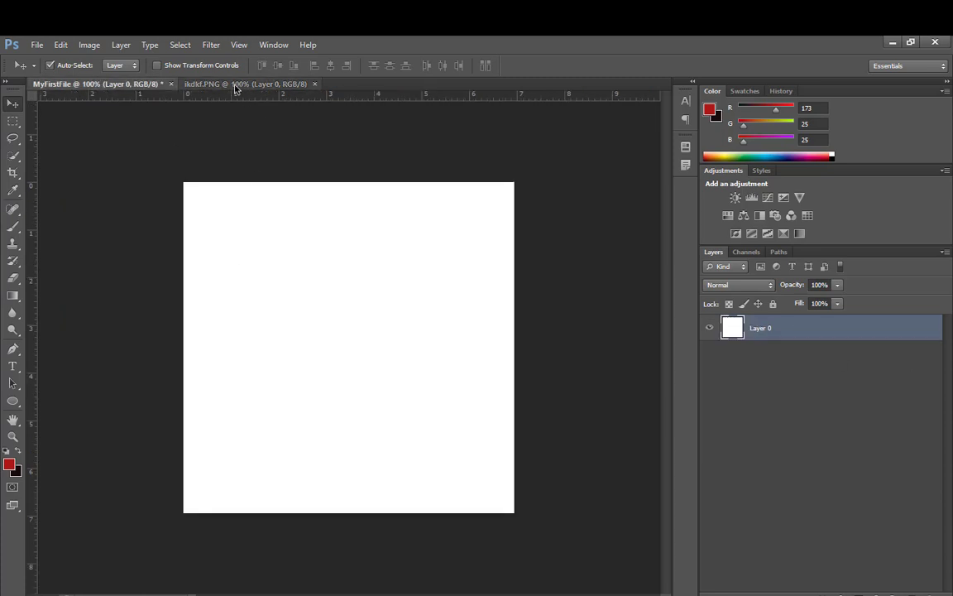
pyautogui.click(217, 84)
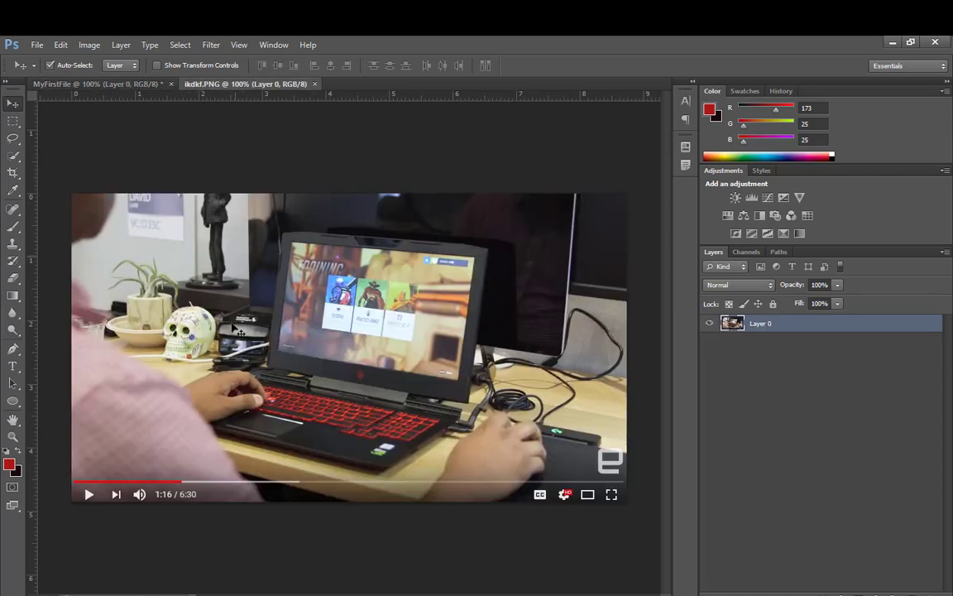
pyautogui.click(97, 46)
pyautogui.click(111, 140)
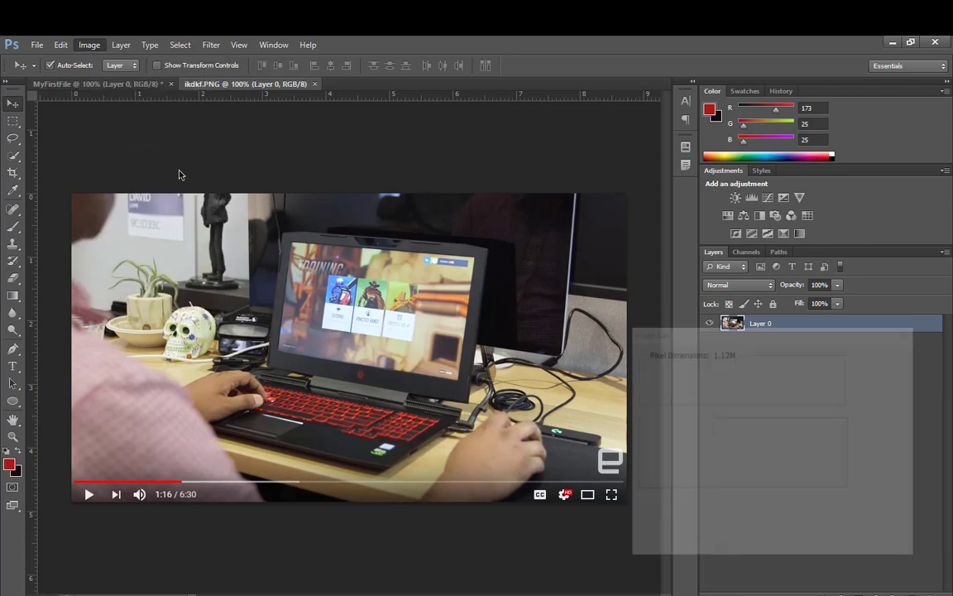
pyautogui.click(694, 374)
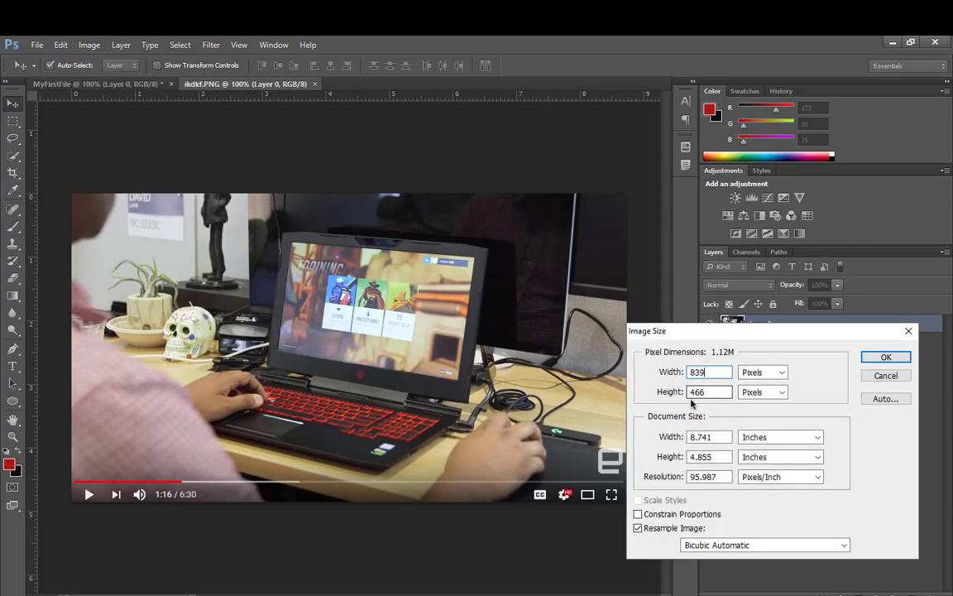
pyautogui.click(895, 377)
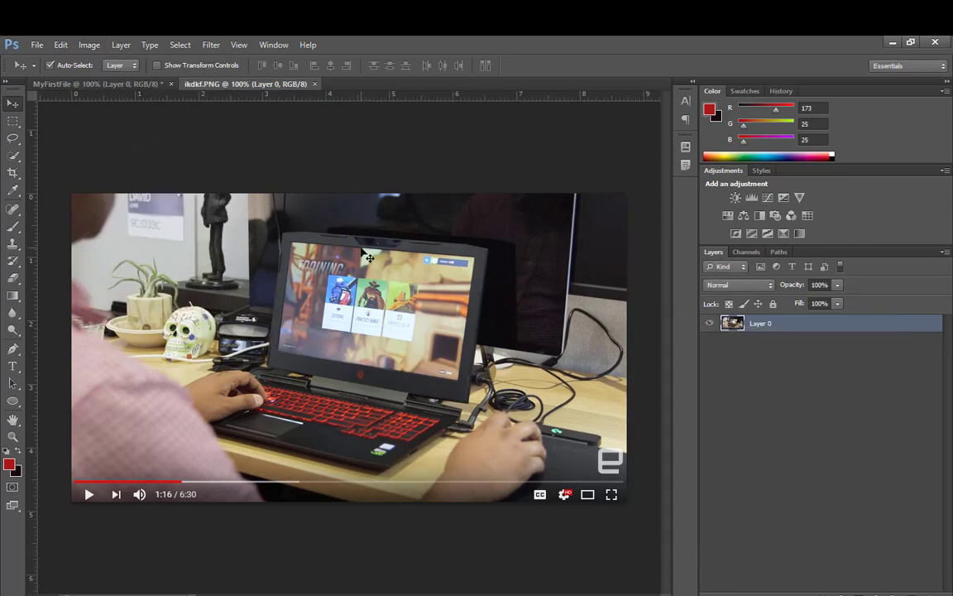
# Copy the laptop photo from ikdkf.PNG onto the MyFirstFile canvas as a new layer with the Move tool
pyautogui.click(83, 83)
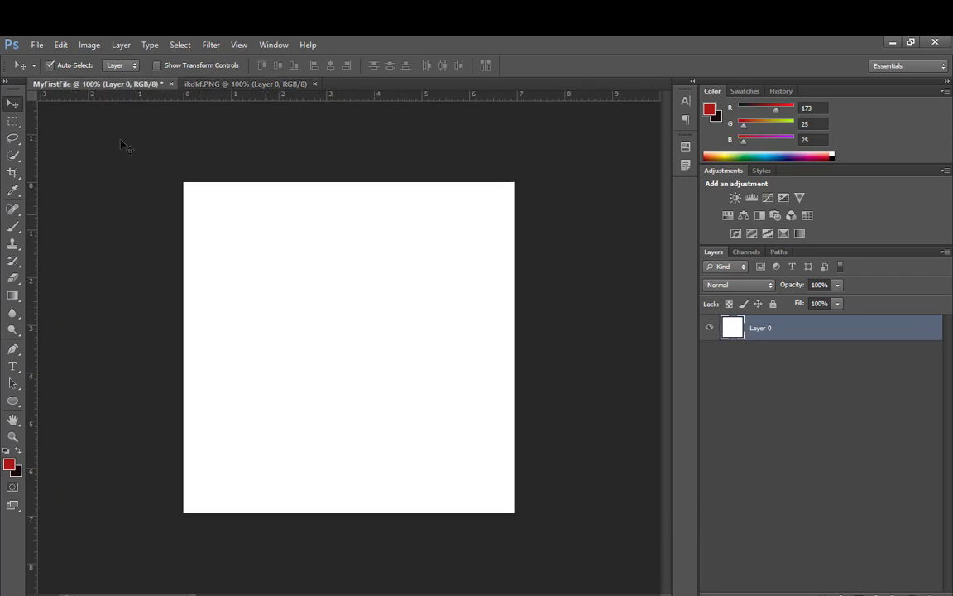
pyautogui.click(225, 84)
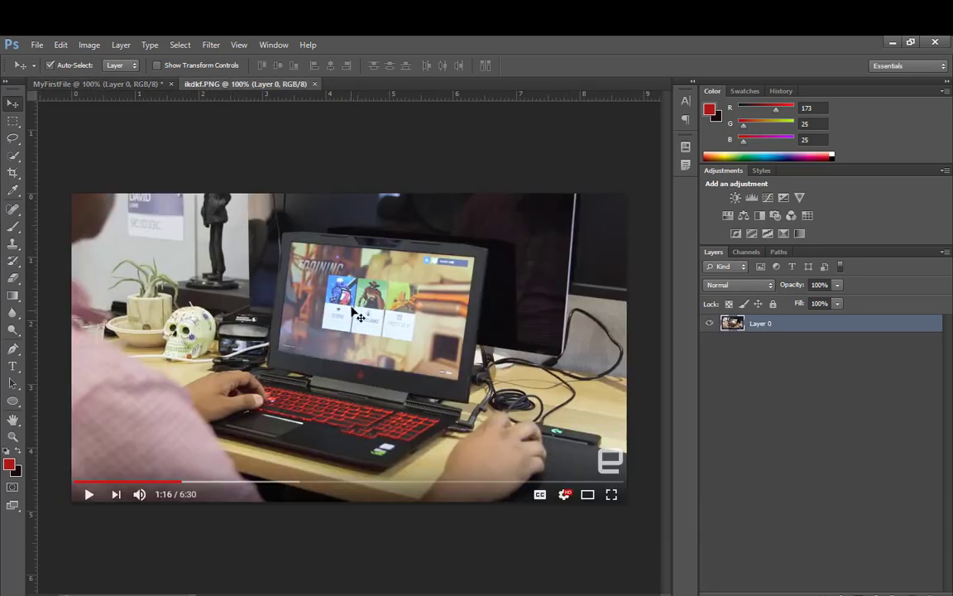
pyautogui.moveTo(352, 329); pyautogui.dragTo(331, 314)
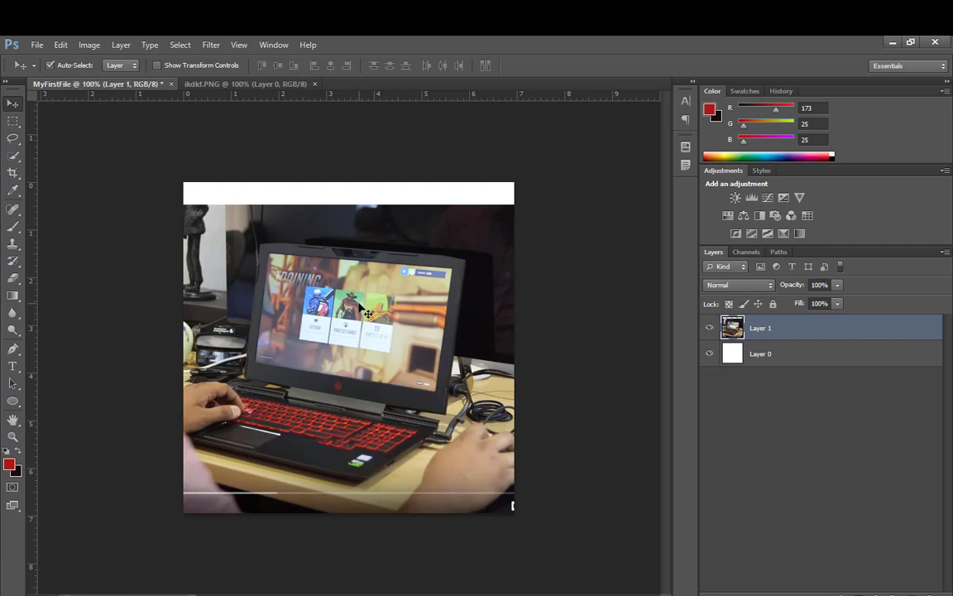
# Free-transform the photo layer to fill the square canvas, at 59.59% width and 107.30% height, and apply it
pyautogui.hotkey('ctrl', 't')
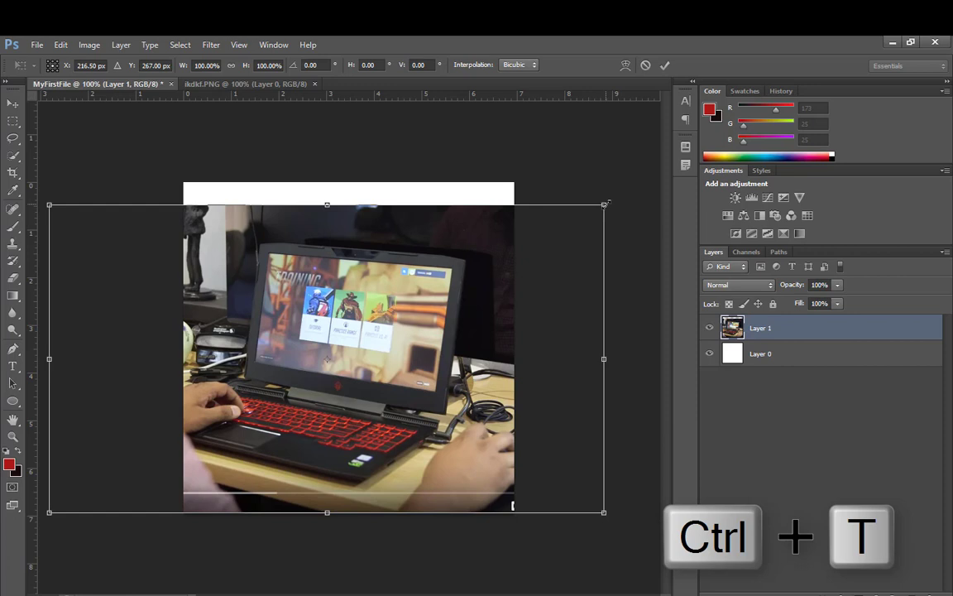
pyautogui.moveTo(606, 202); pyautogui.dragTo(511, 205)
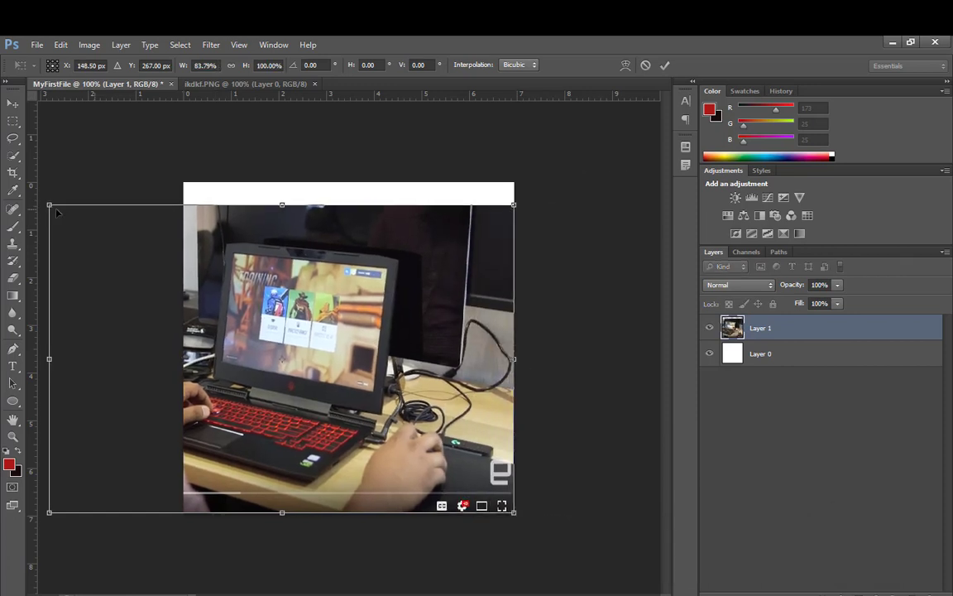
pyautogui.moveTo(49, 204); pyautogui.dragTo(183, 206)
pyautogui.moveTo(330, 203); pyautogui.dragTo(331, 182)
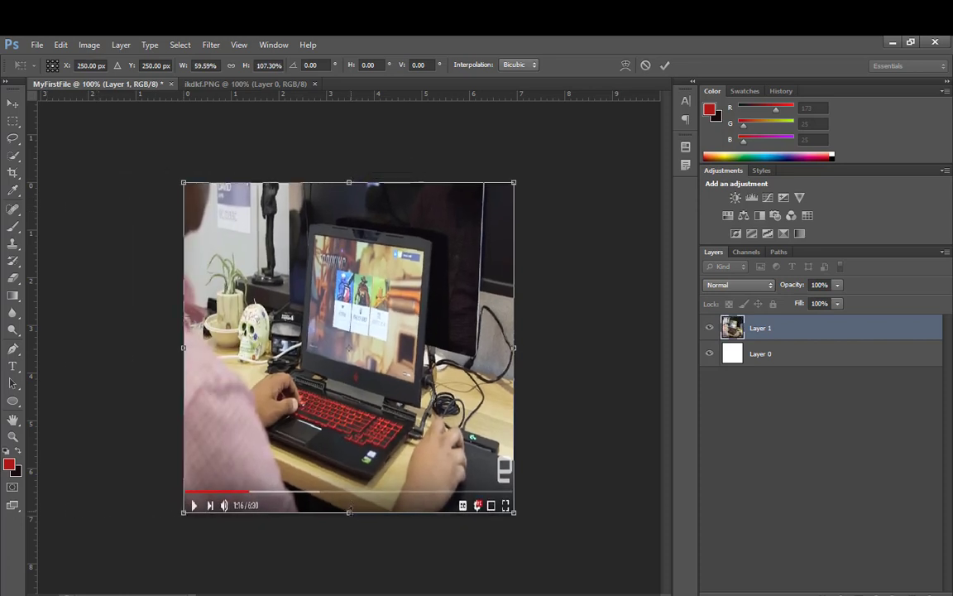
pyautogui.click(664, 67)
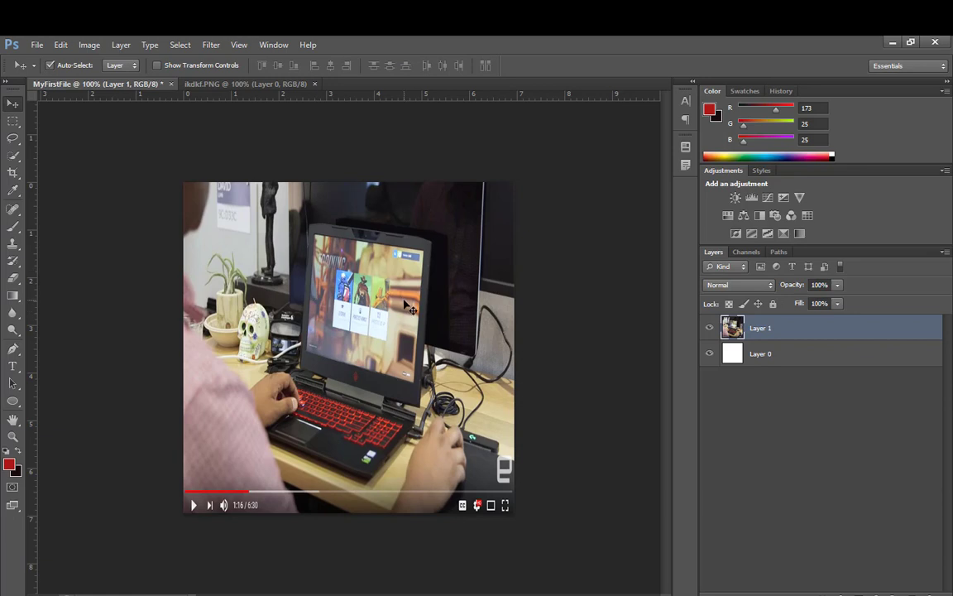
# Try moving the photo and the white Layer 0 separately in MyFirstFile, undo the Layer 0 move and realign the photo with the canvas
pyautogui.click(208, 86)
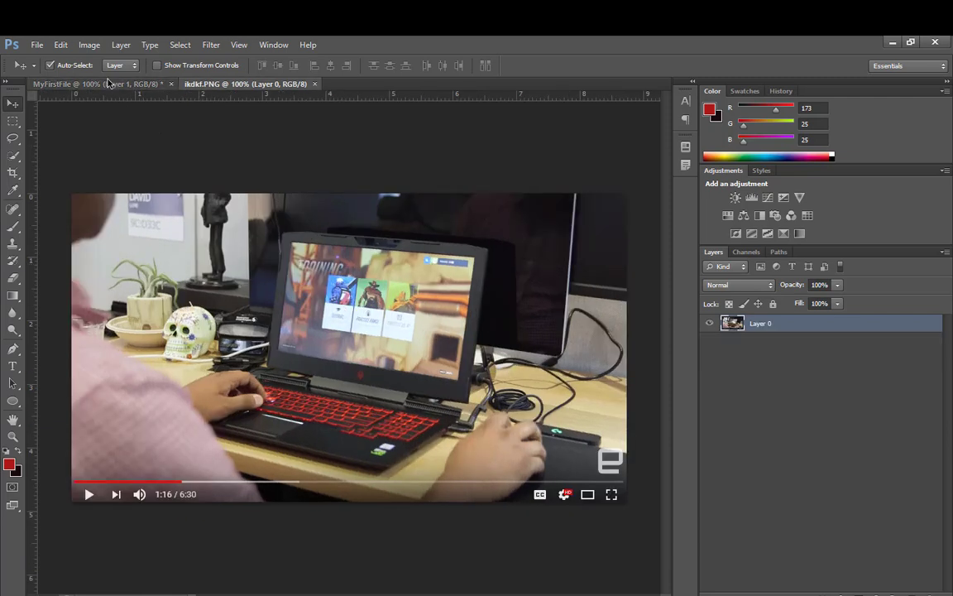
pyautogui.moveTo(108, 83); pyautogui.dragTo(286, 236)
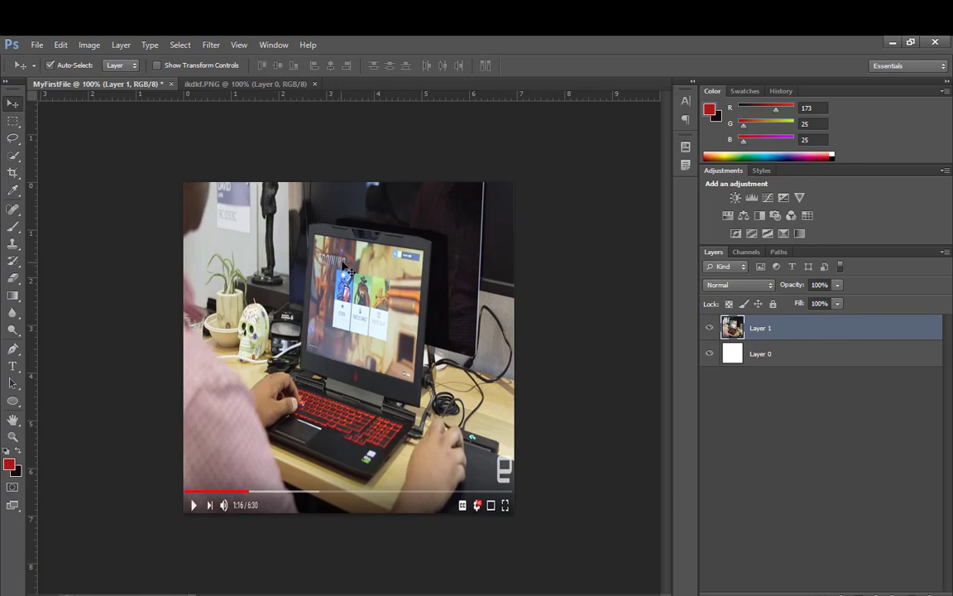
pyautogui.moveTo(347, 270); pyautogui.dragTo(389, 312)
pyautogui.click(767, 355)
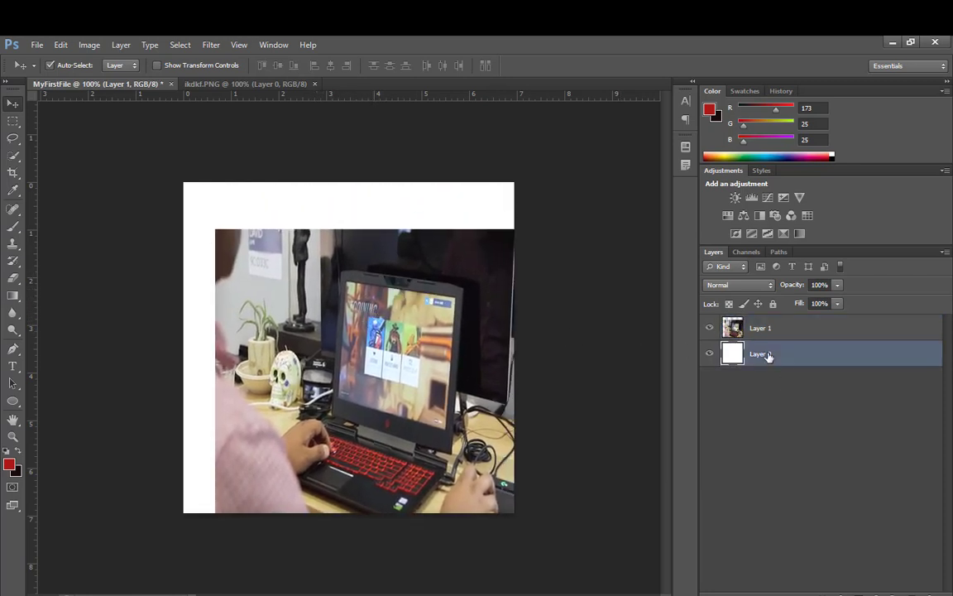
pyautogui.moveTo(351, 219)
pyautogui.mouseDown()
pyautogui.moveTo(388, 219)
pyautogui.moveTo(353, 221)
pyautogui.moveTo(353, 212)
pyautogui.mouseUp()
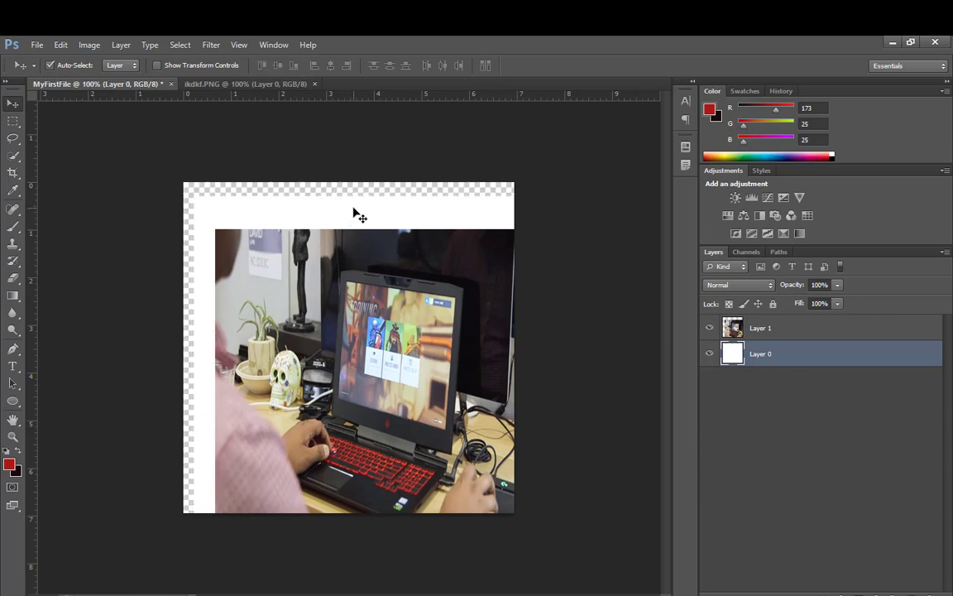
pyautogui.hotkey('ctrl', 'z')
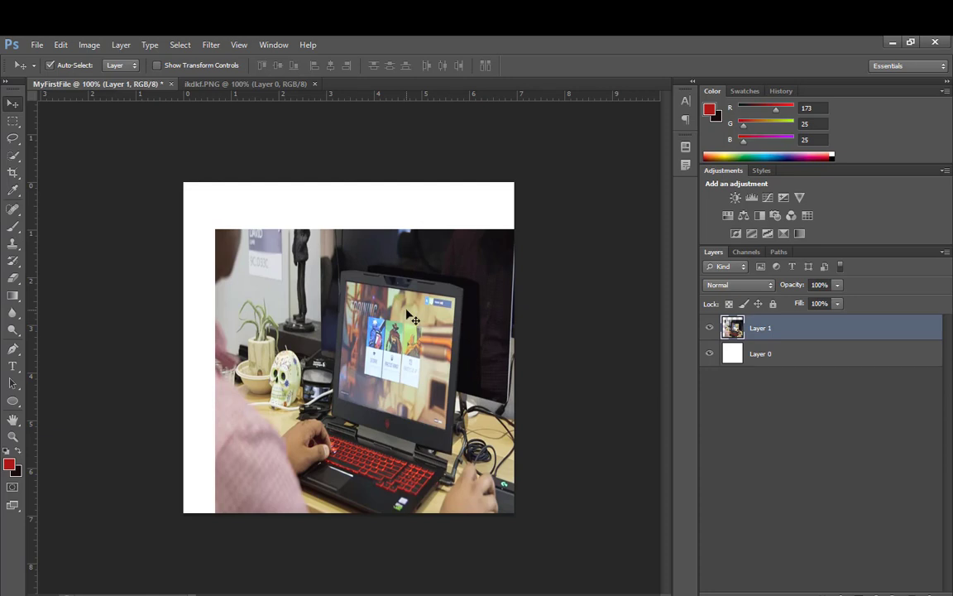
pyautogui.moveTo(409, 316); pyautogui.dragTo(376, 270)
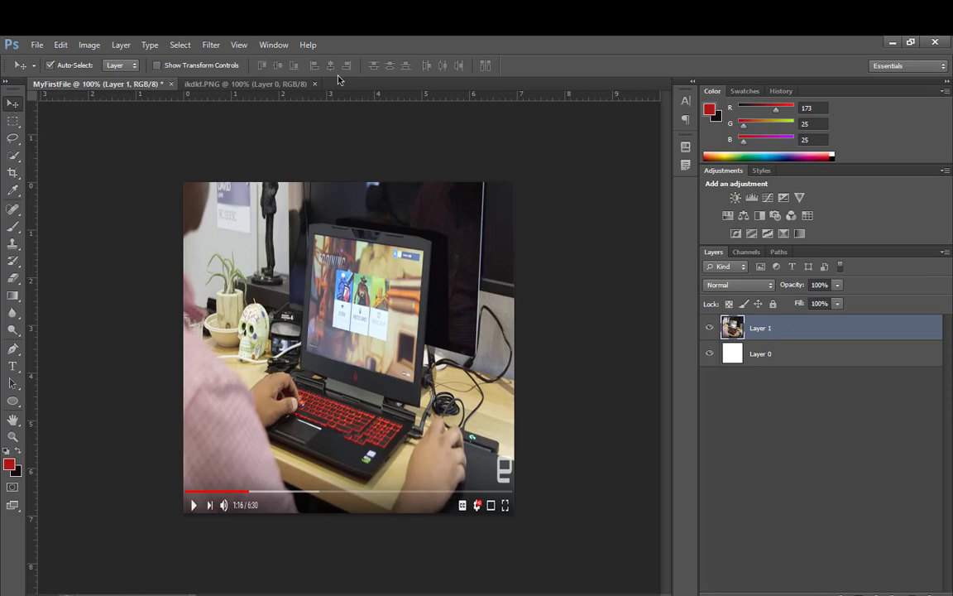
# Turn off the Move tool's Auto-Select option and shift the photo layer downward on the canvas
pyautogui.click(48, 66)
pyautogui.click(49, 65)
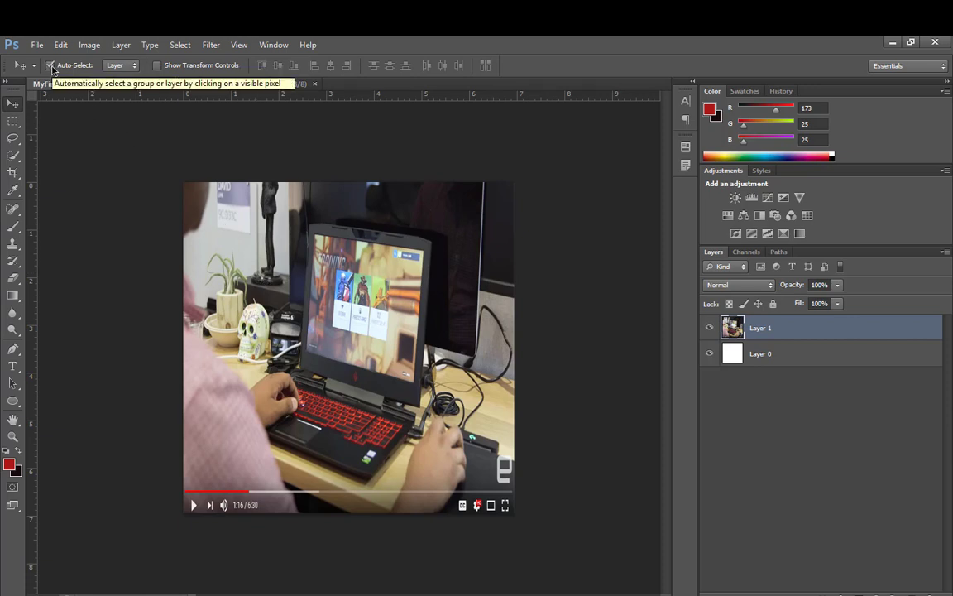
pyautogui.click(49, 65)
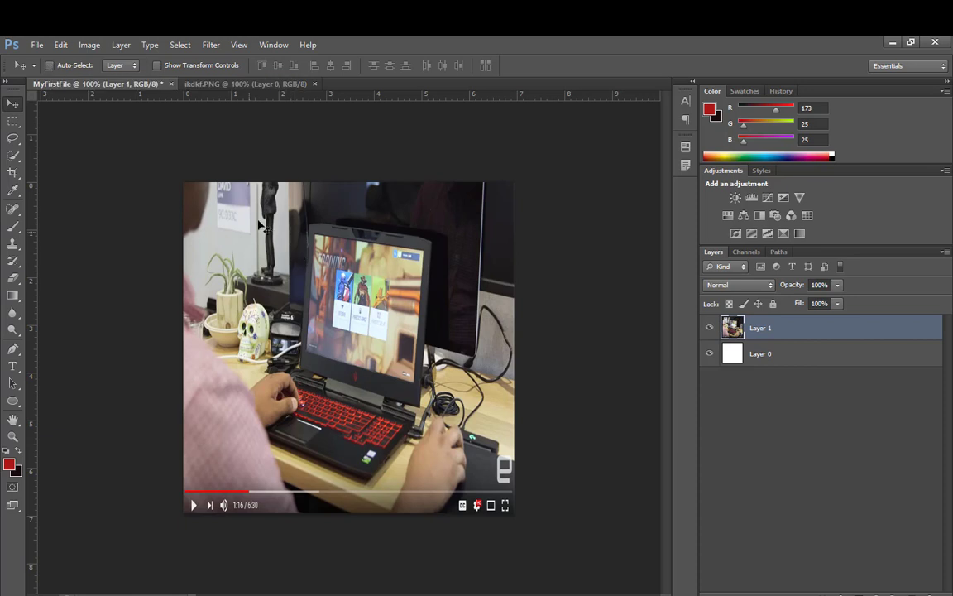
pyautogui.moveTo(258, 221); pyautogui.dragTo(269, 296)
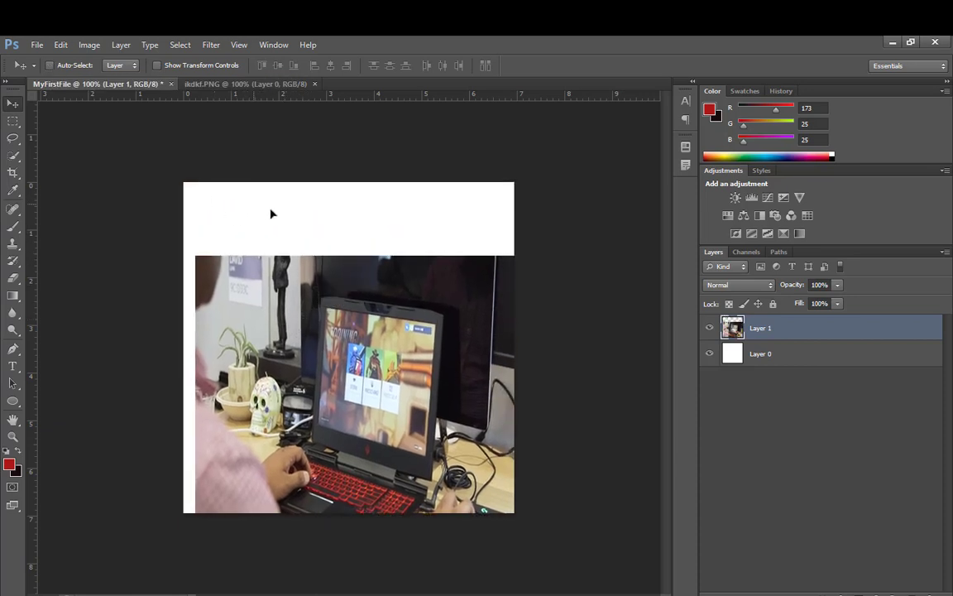
pyautogui.moveTo(246, 191); pyautogui.dragTo(257, 206)
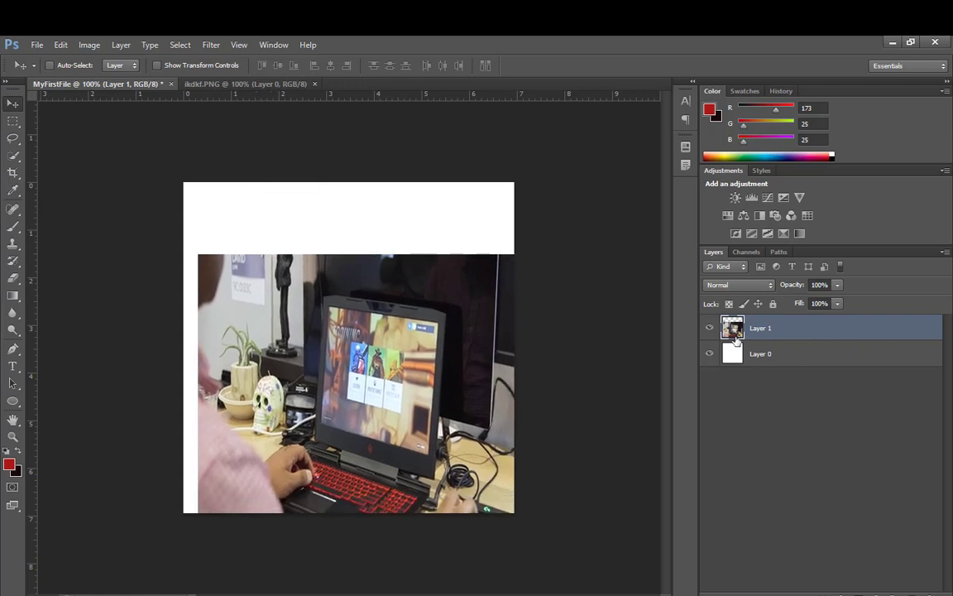
# Select Layer 0 and try moving it, and select Layer 1 and shift the photo slightly up and left
pyautogui.click(778, 355)
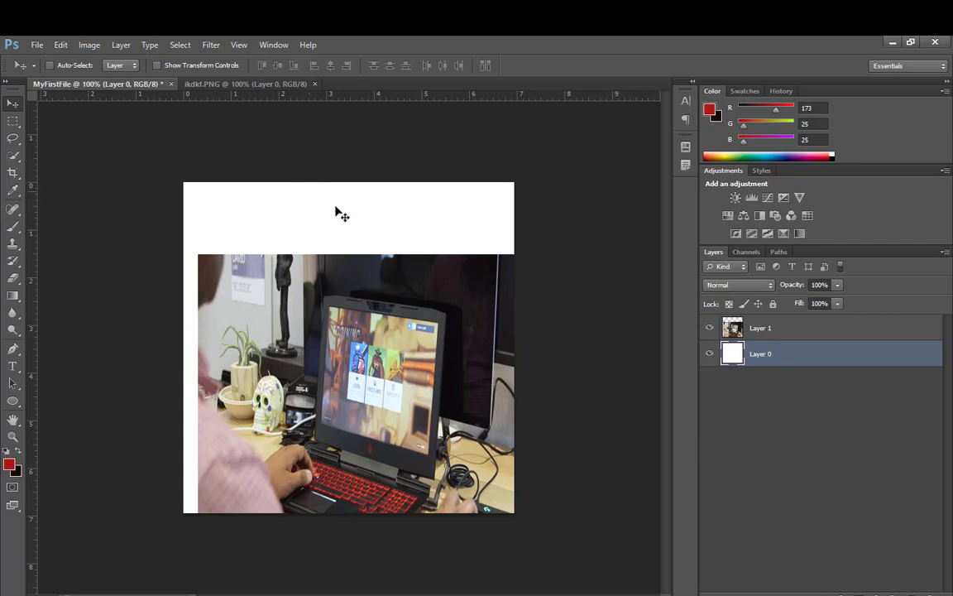
pyautogui.moveTo(320, 221); pyautogui.dragTo(335, 199)
pyautogui.click(778, 331)
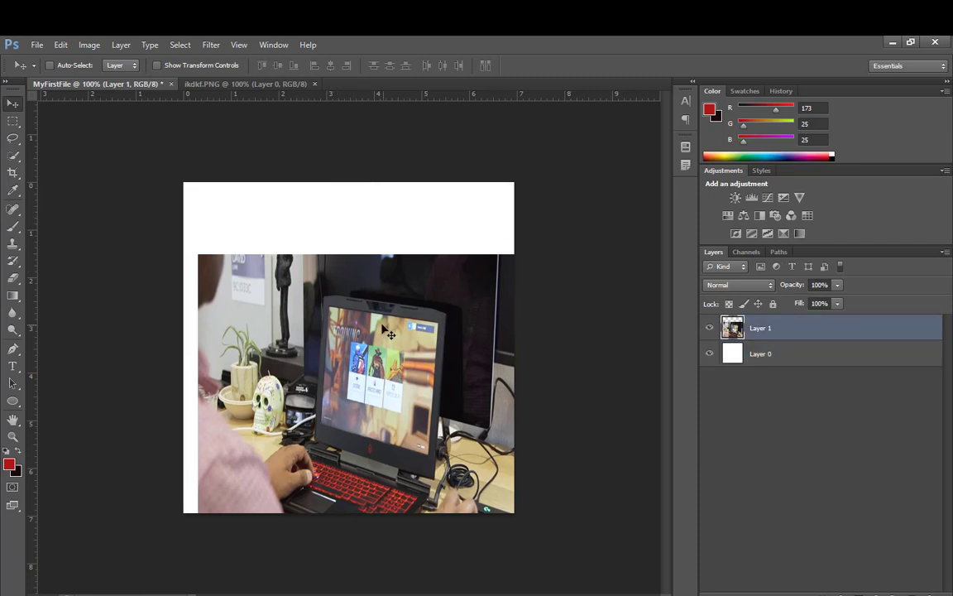
pyautogui.moveTo(347, 290); pyautogui.dragTo(339, 270)
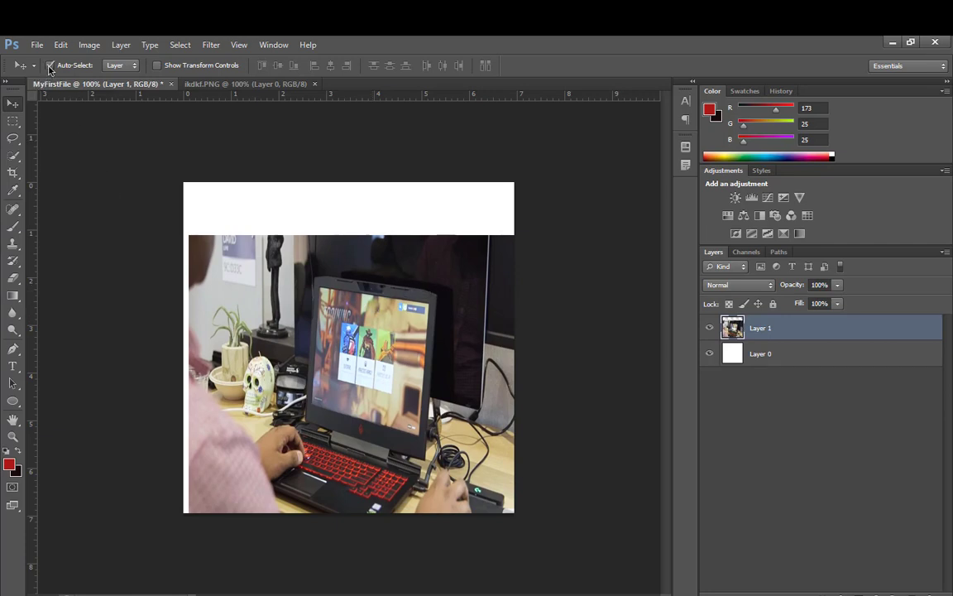
# With Auto-Select on, pick the white layer and the photo directly on the canvas and move the photo slightly up and left
pyautogui.click(282, 200)
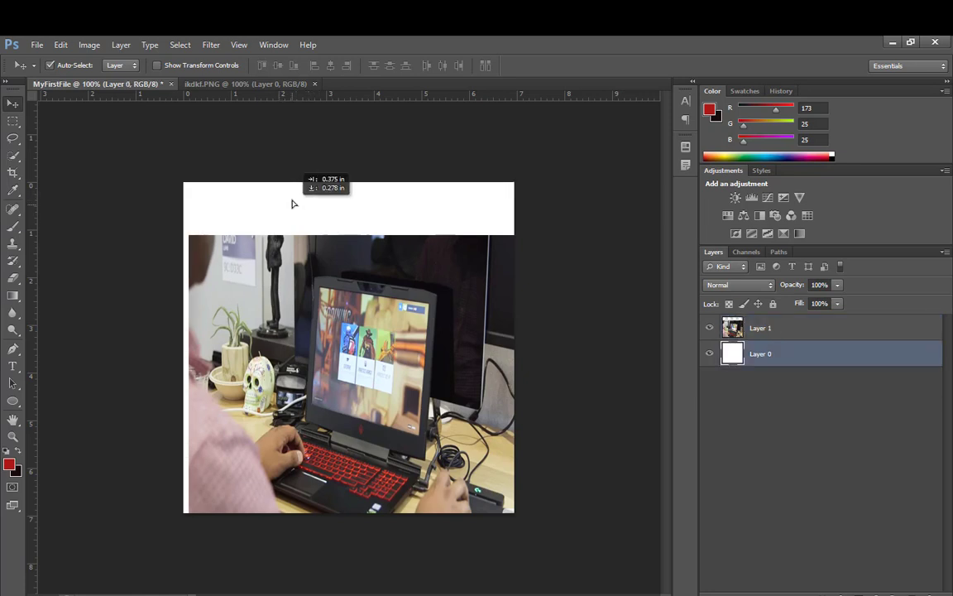
pyautogui.moveTo(310, 290); pyautogui.dragTo(286, 283)
pyautogui.click(313, 190)
pyautogui.click(335, 269)
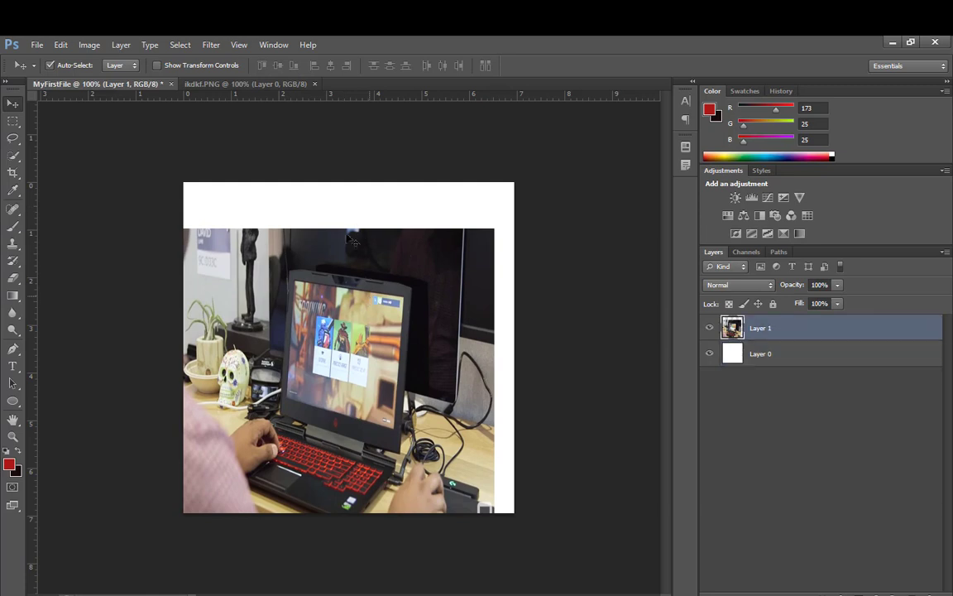
# Show the Move tool's transform controls, scale the photo on Layer 1 to 69.80% width and 66.40% height, and place it near the canvas centre
pyautogui.click(300, 207)
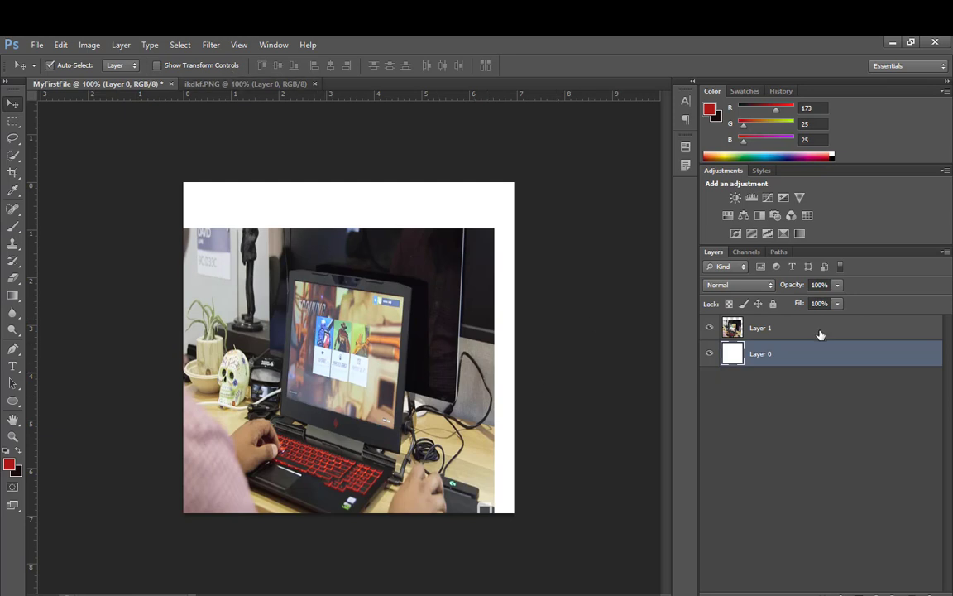
pyautogui.click(777, 331)
pyautogui.moveTo(359, 269); pyautogui.dragTo(372, 266)
pyautogui.click(162, 65)
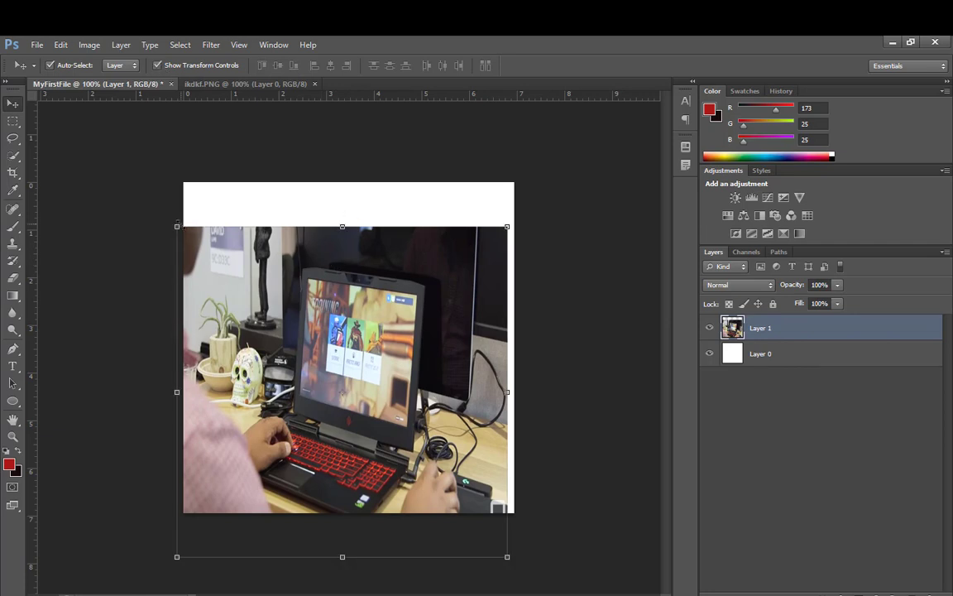
pyautogui.moveTo(176, 226); pyautogui.dragTo(277, 336)
pyautogui.moveTo(399, 388); pyautogui.dragTo(368, 286)
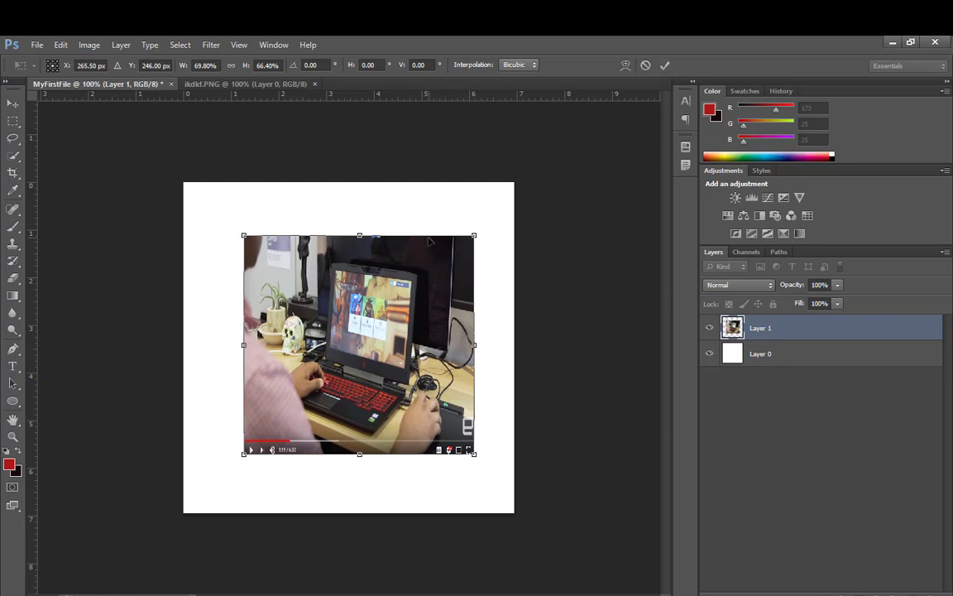
pyautogui.click(664, 65)
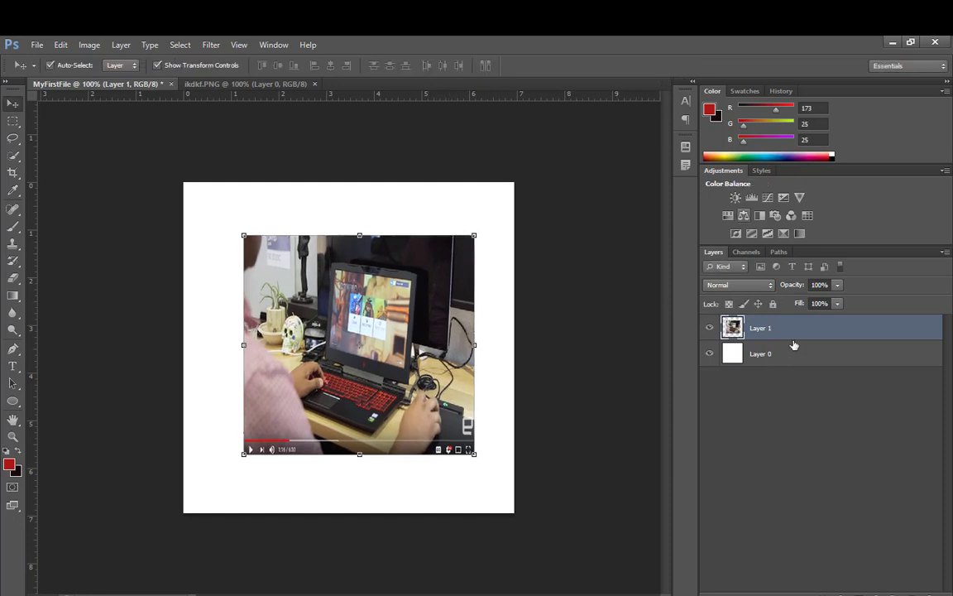
# Try scaling the white Layer 0 to 95.80% width and 93.20% height from its upper-right corner, and undo that scaling
pyautogui.click(747, 358)
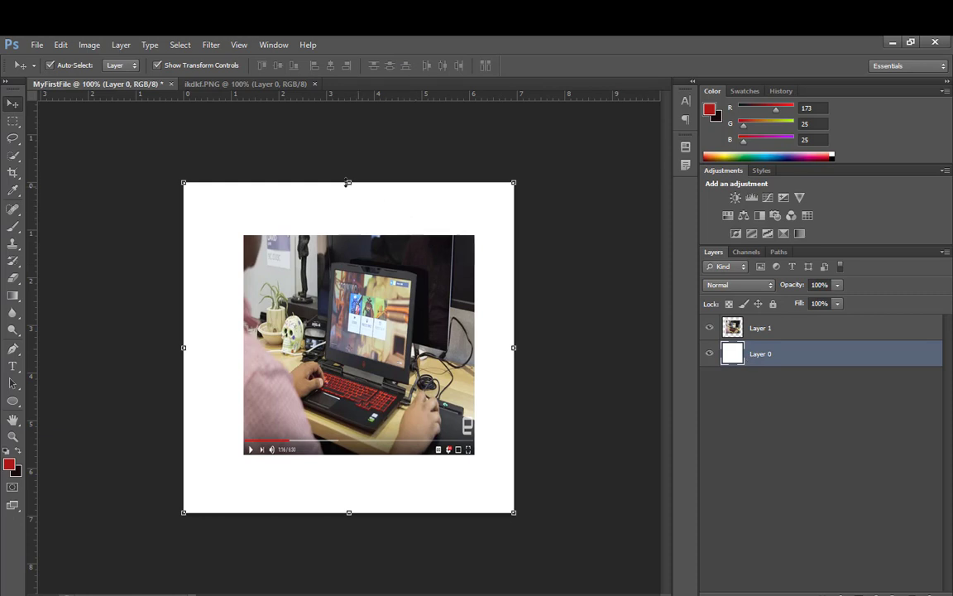
pyautogui.moveTo(514, 183); pyautogui.dragTo(500, 206)
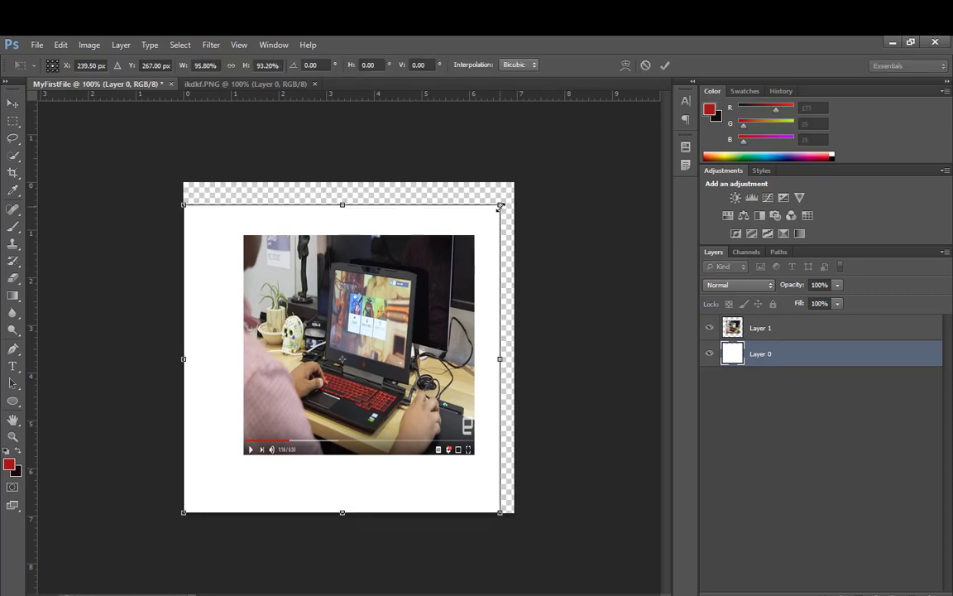
pyautogui.click(664, 64)
pyautogui.hotkey('ctrl', 'z')
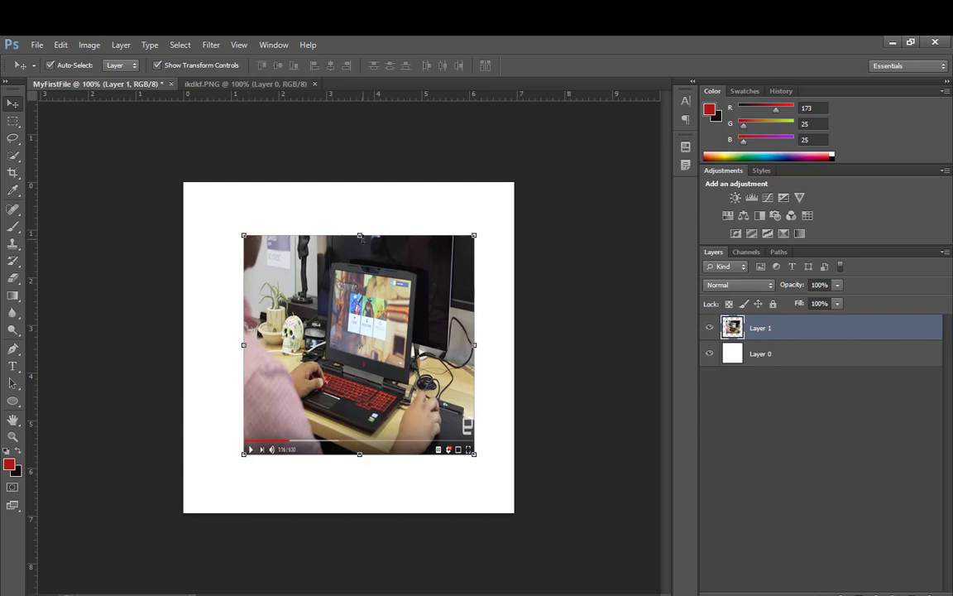
# Hide the Move tool's transform controls, and start Free Transform on Layer 1 and close it with the photo at 100% scale
pyautogui.click(158, 66)
pyautogui.click(786, 357)
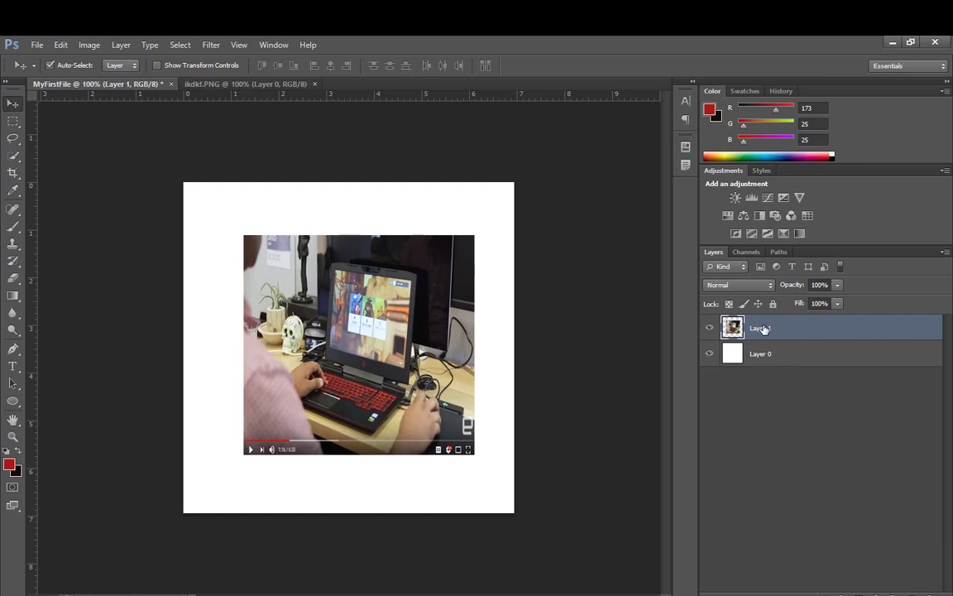
pyautogui.click(763, 328)
pyautogui.hotkey('ctrl', 't')
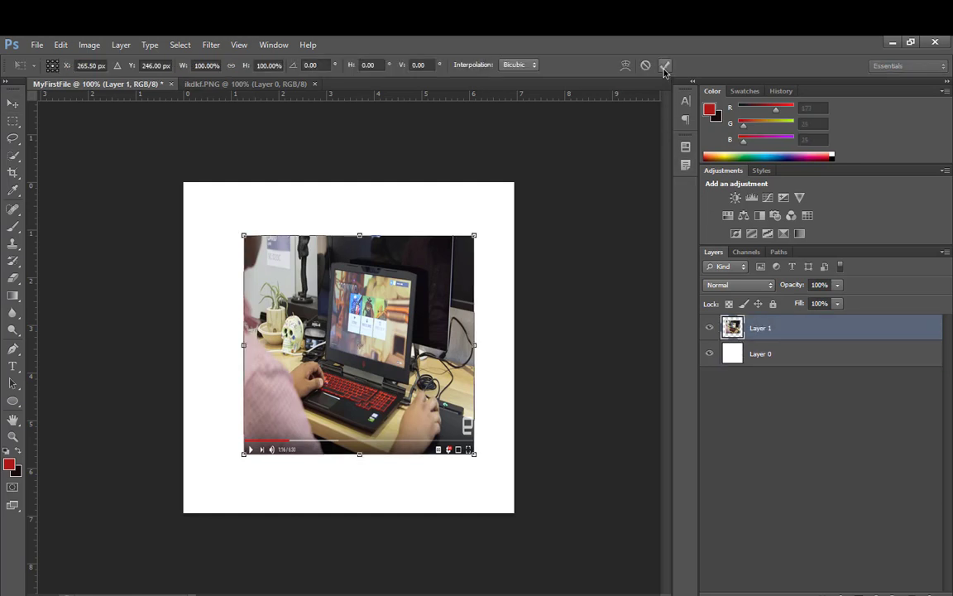
pyautogui.press('Return')
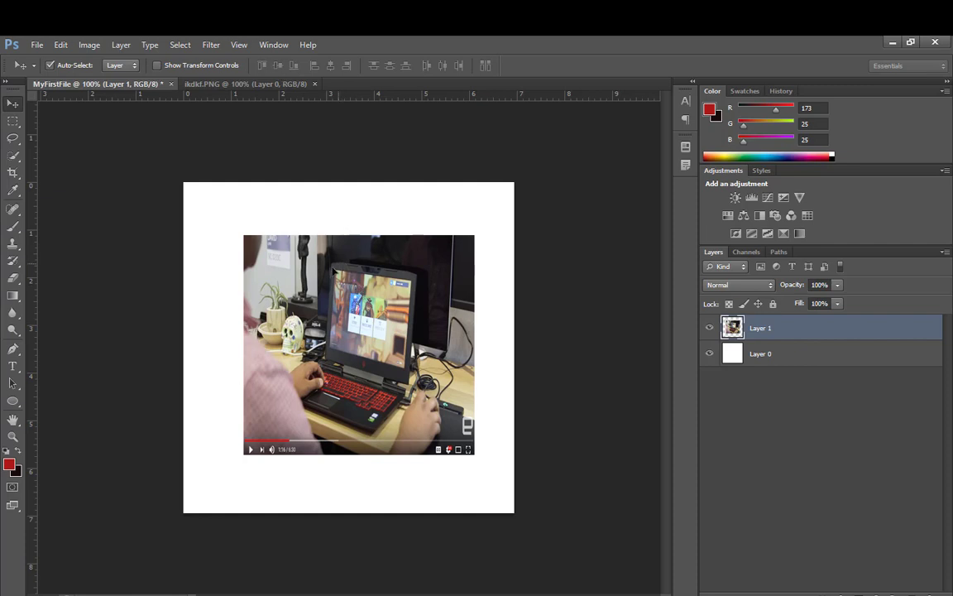
# Move the photo around the middle of the white canvas freehand in several short shifts
pyautogui.moveTo(343, 257)
pyautogui.mouseDown()
pyautogui.moveTo(337, 283)
pyautogui.moveTo(339, 269)
pyautogui.mouseUp()
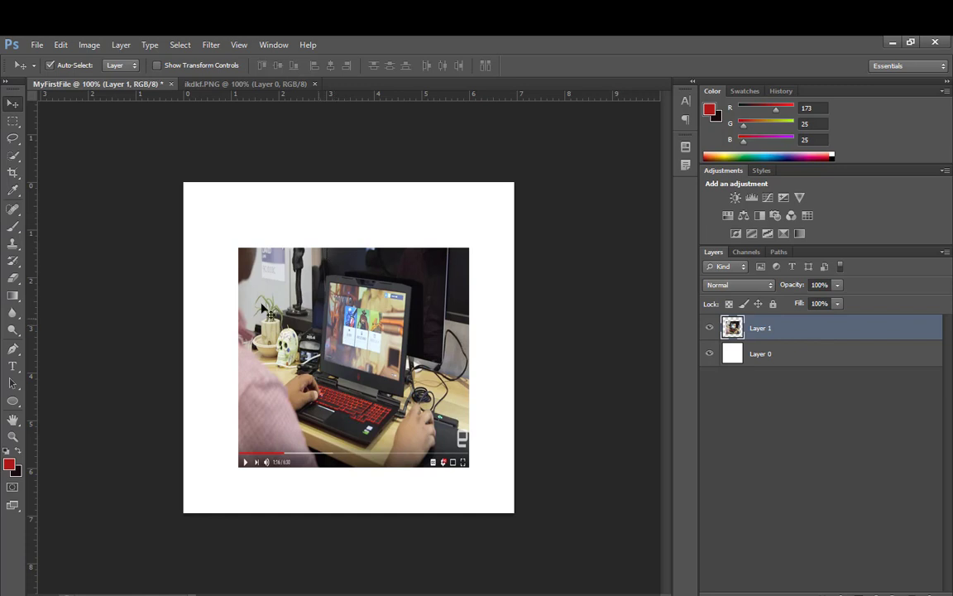
pyautogui.moveTo(334, 318)
pyautogui.mouseDown()
pyautogui.moveTo(330, 293)
pyautogui.moveTo(318, 309)
pyautogui.mouseUp()
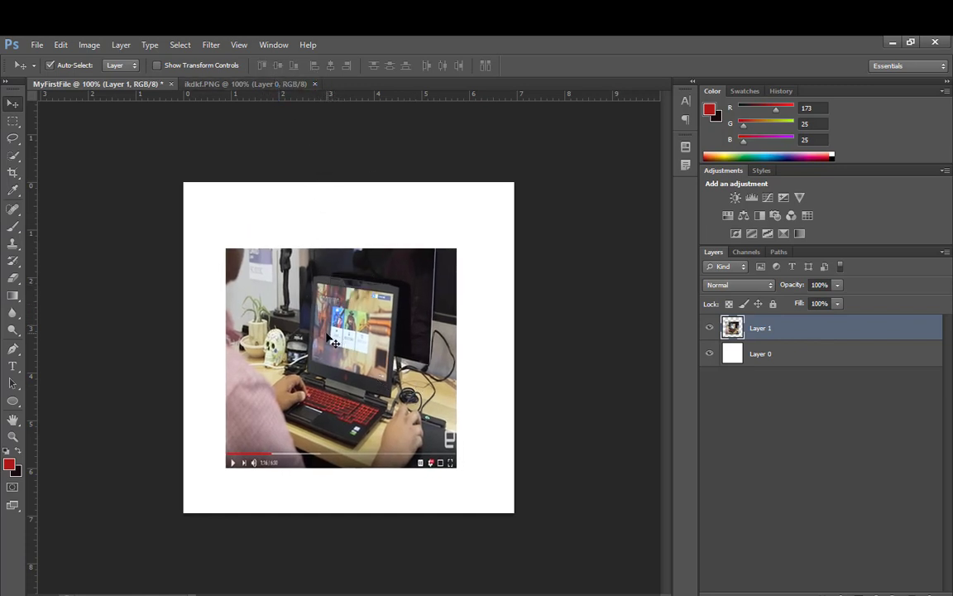
pyautogui.moveTo(331, 339)
pyautogui.mouseDown()
pyautogui.moveTo(339, 340)
pyautogui.moveTo(333, 328)
pyautogui.mouseUp()
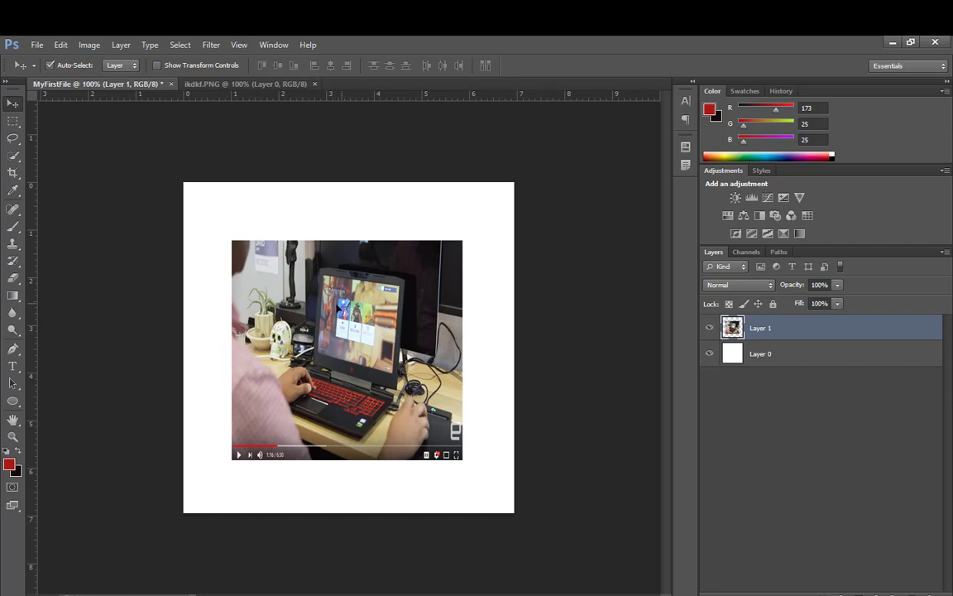
pyautogui.moveTo(347, 304); pyautogui.dragTo(340, 311)
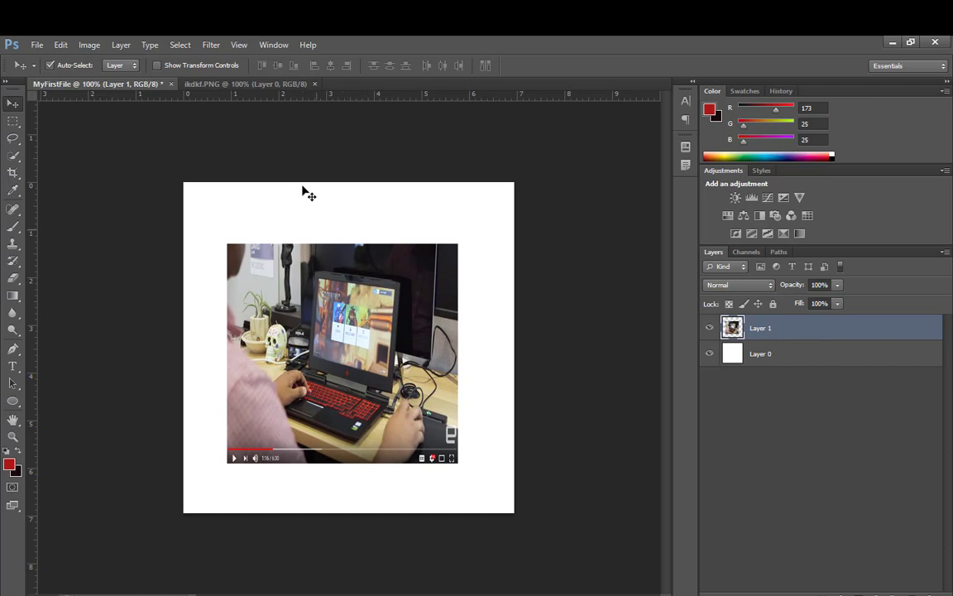
# Select Layer 1 and Layer 0 together and align their vertical and horizontal centers
pyautogui.keyDown('shift'); pyautogui.click(768, 356); pyautogui.keyUp('shift')
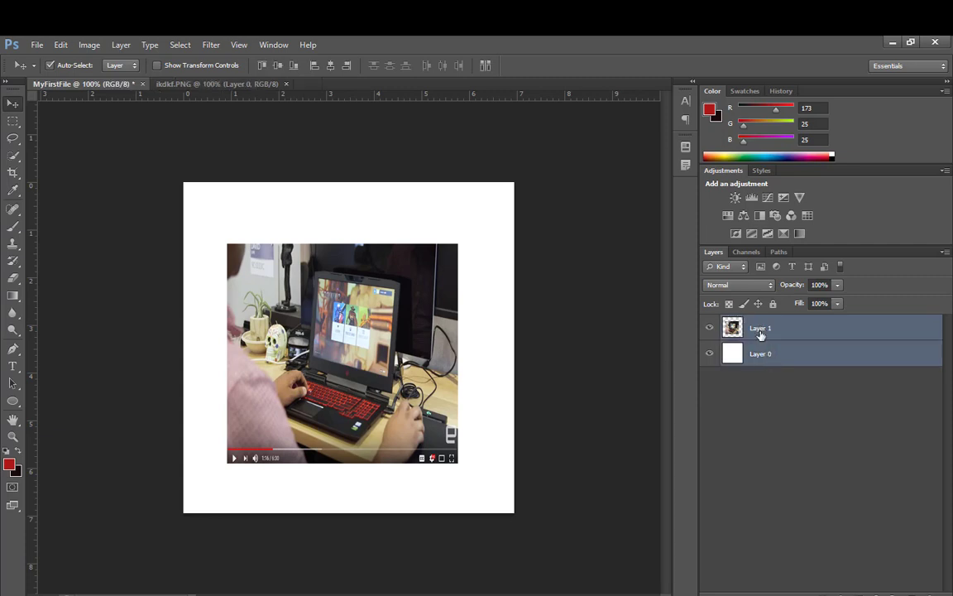
pyautogui.click(279, 66)
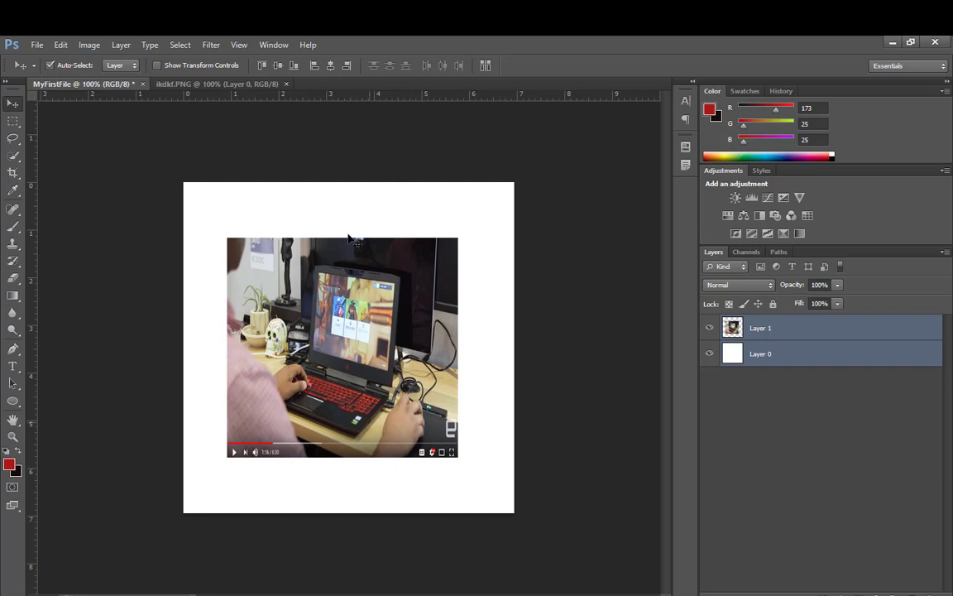
pyautogui.click(330, 66)
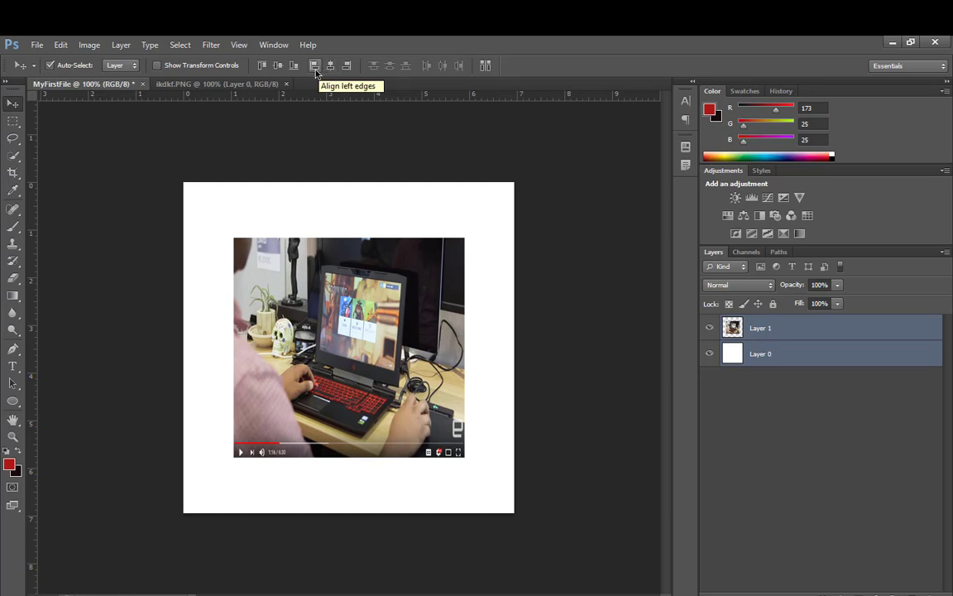
# Try aligning both layers by left, right and bottom edges, restore the vertical and horizontal center alignment, and deselect the layers
pyautogui.click(315, 68)
pyautogui.click(346, 68)
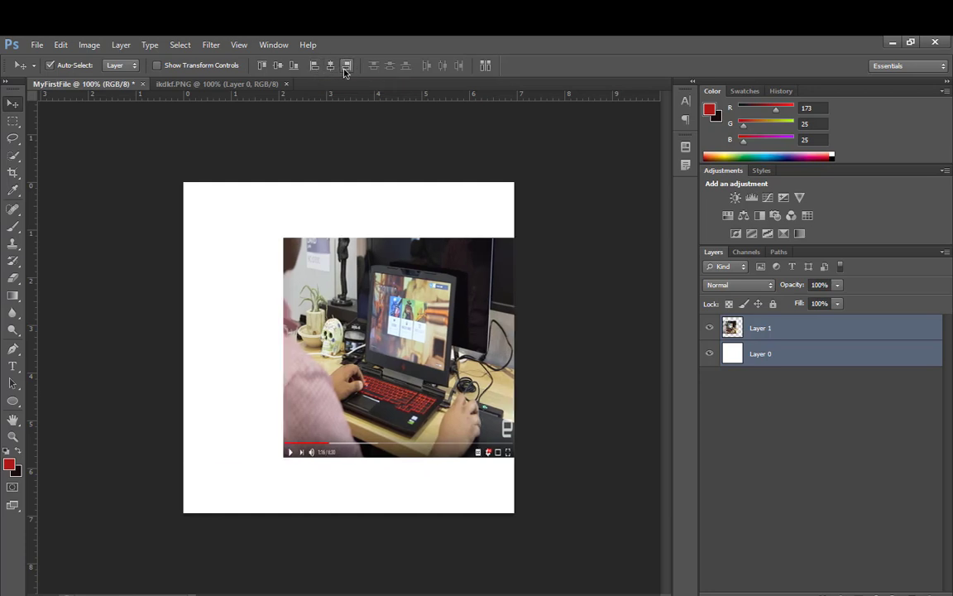
pyautogui.click(293, 67)
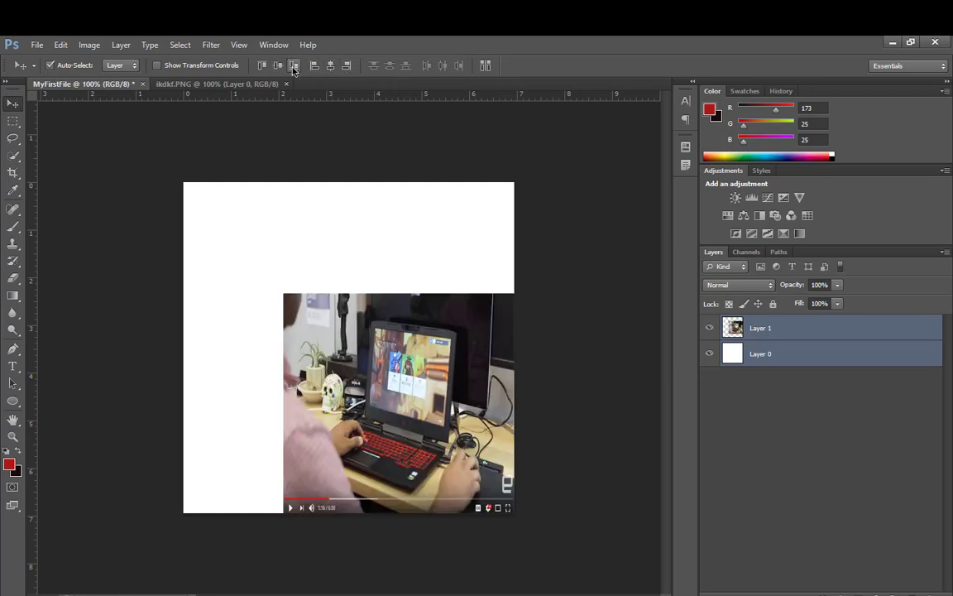
pyautogui.click(278, 67)
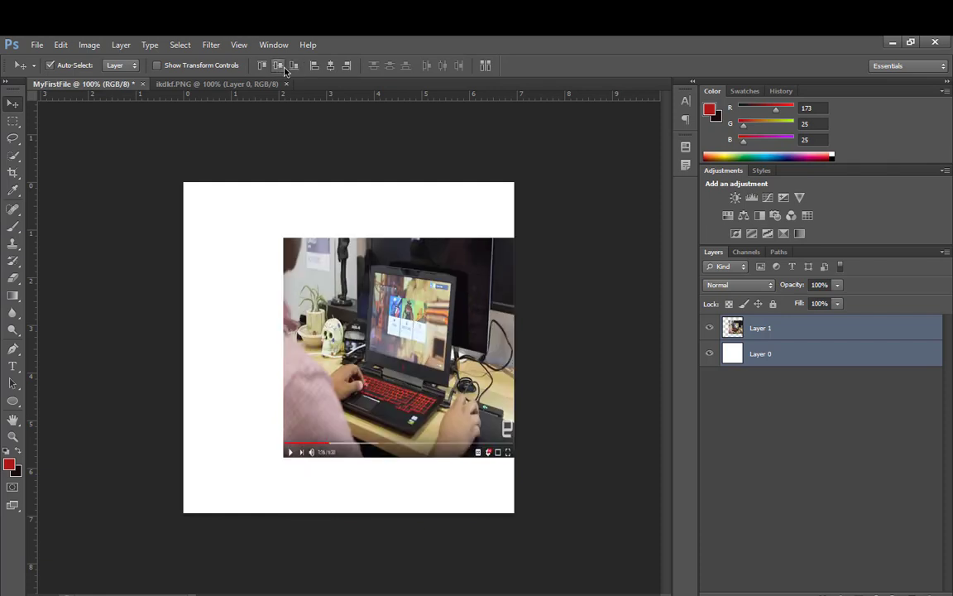
pyautogui.click(330, 68)
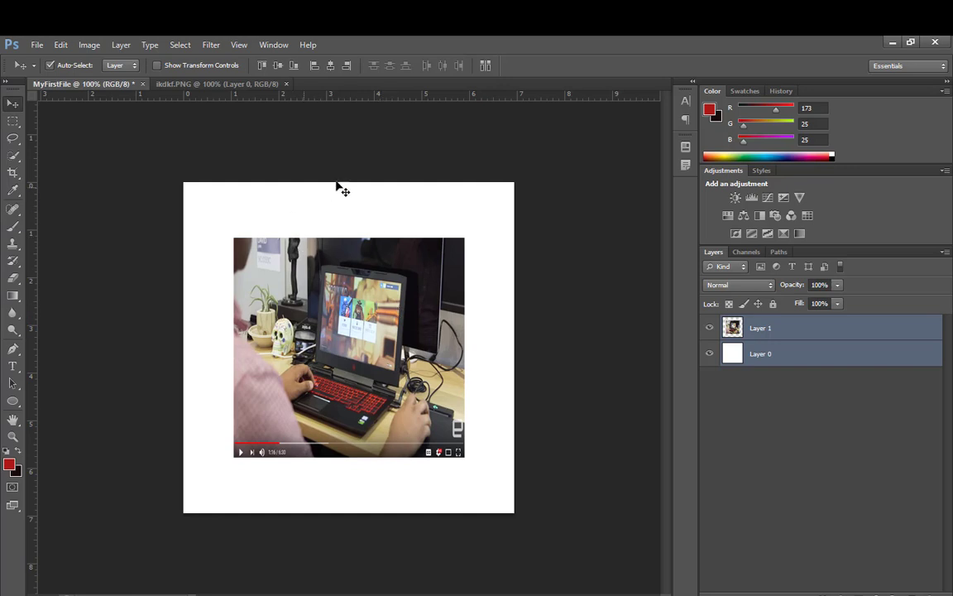
pyautogui.click(775, 408)
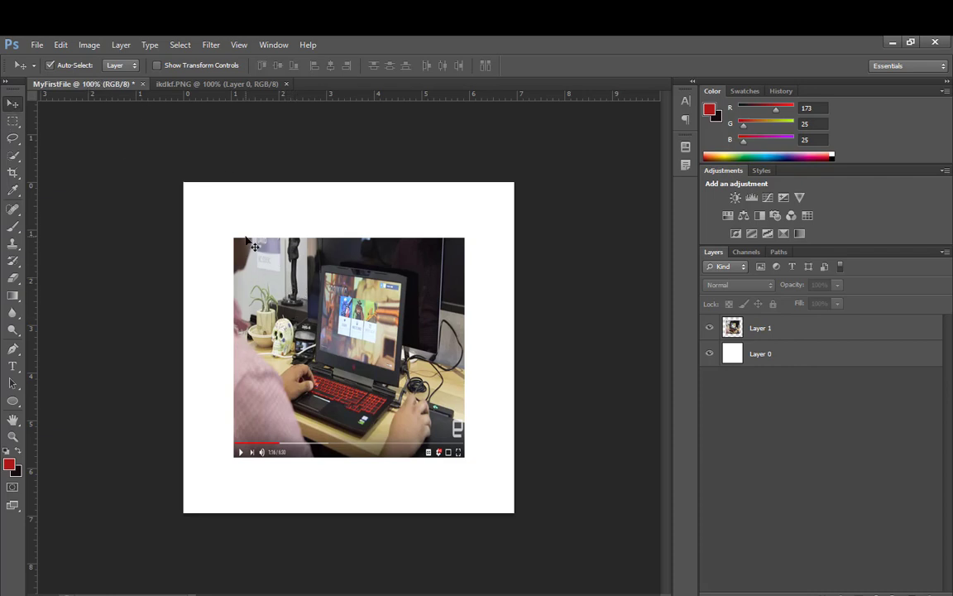
# Toggle Layer 1's visibility off and on, move the photo slightly up, and hide Layer 1
pyautogui.click(709, 329)
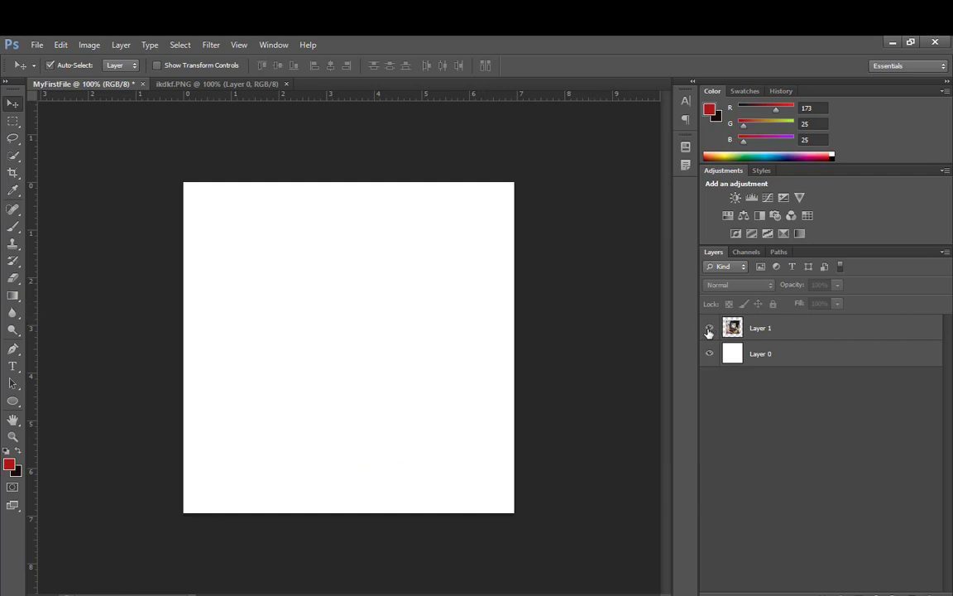
pyautogui.click(709, 329)
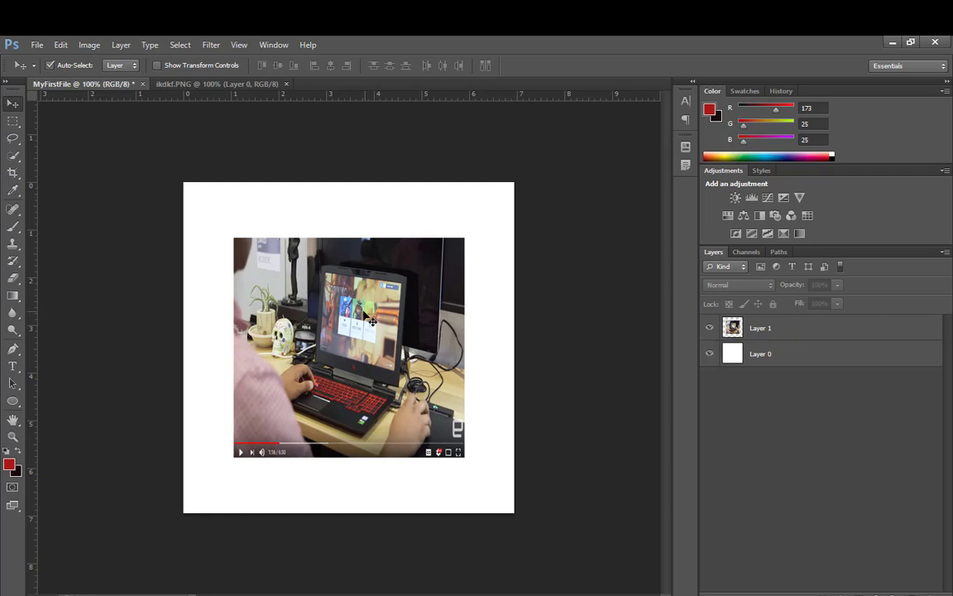
pyautogui.moveTo(366, 313); pyautogui.dragTo(369, 296)
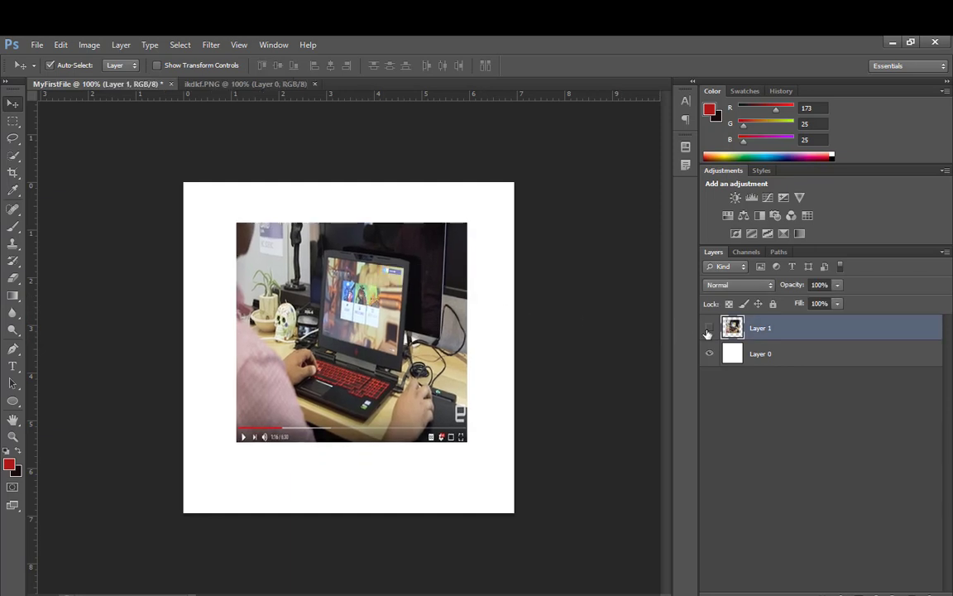
pyautogui.click(709, 329)
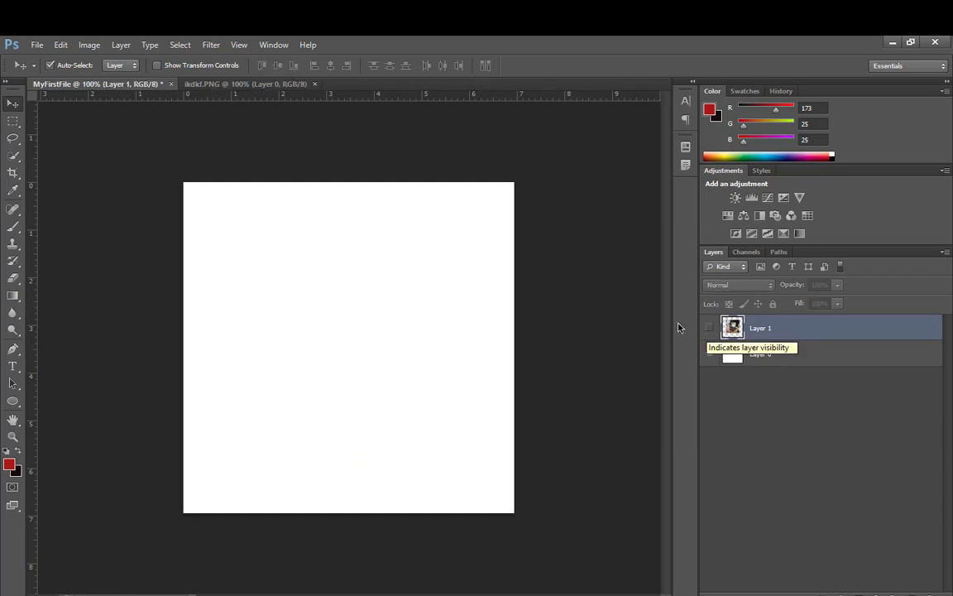
# Draw a Rectangular Marquee selection twice as wide as it is tall across the upper part of the white canvas
pyautogui.click(14, 121)
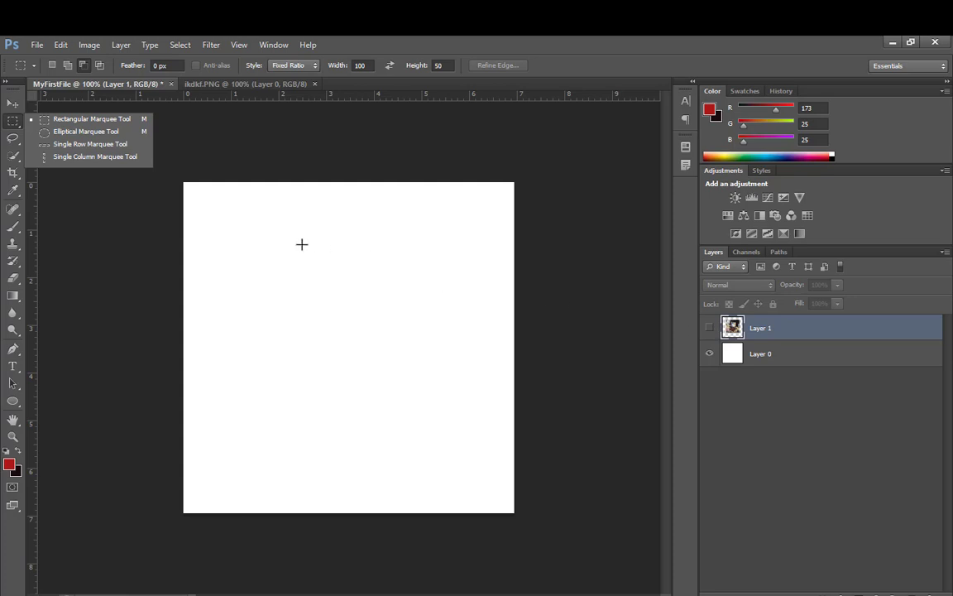
pyautogui.click(68, 121)
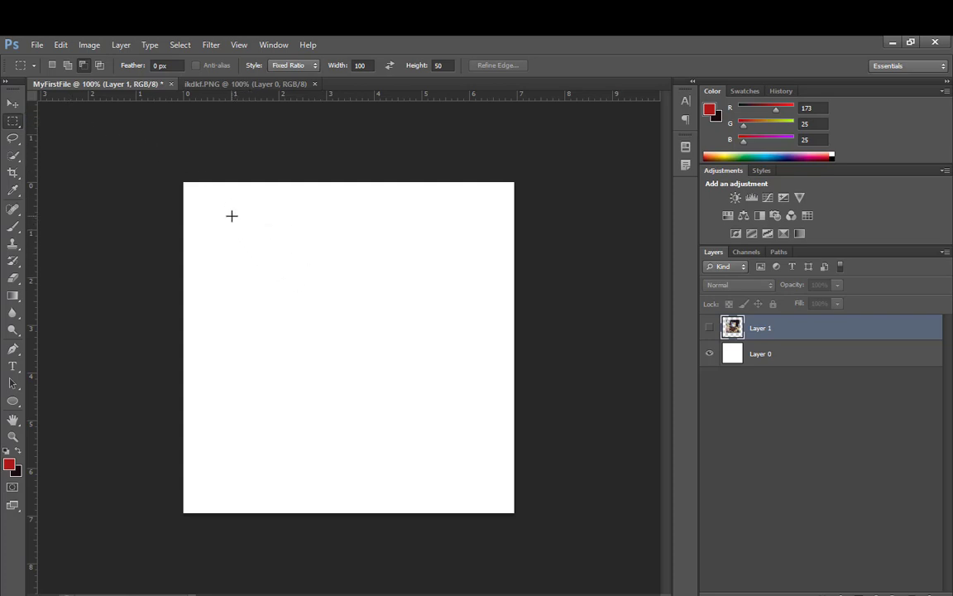
pyautogui.moveTo(231, 216); pyautogui.dragTo(440, 402)
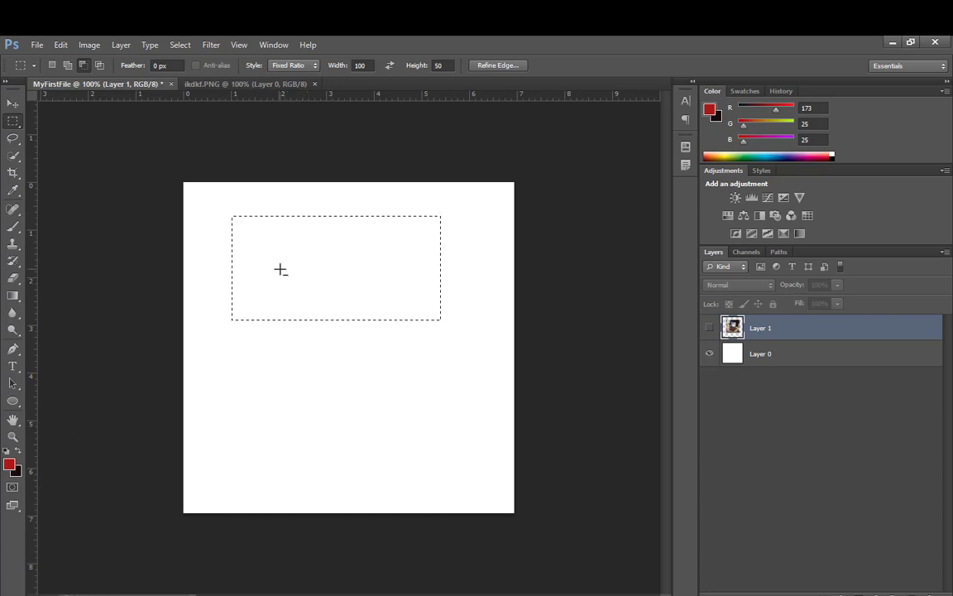
# Try filling the selection with the foreground colour on the hidden Layer 1, and briefly show and rehide that layer
pyautogui.hotkey('alt', 'Delete')
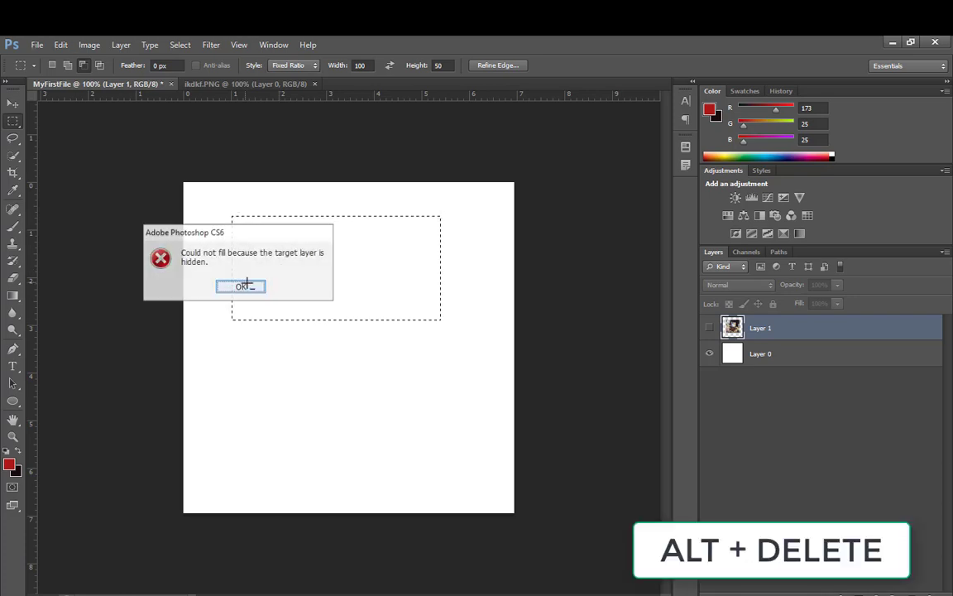
pyautogui.click(245, 286)
pyautogui.click(12, 102)
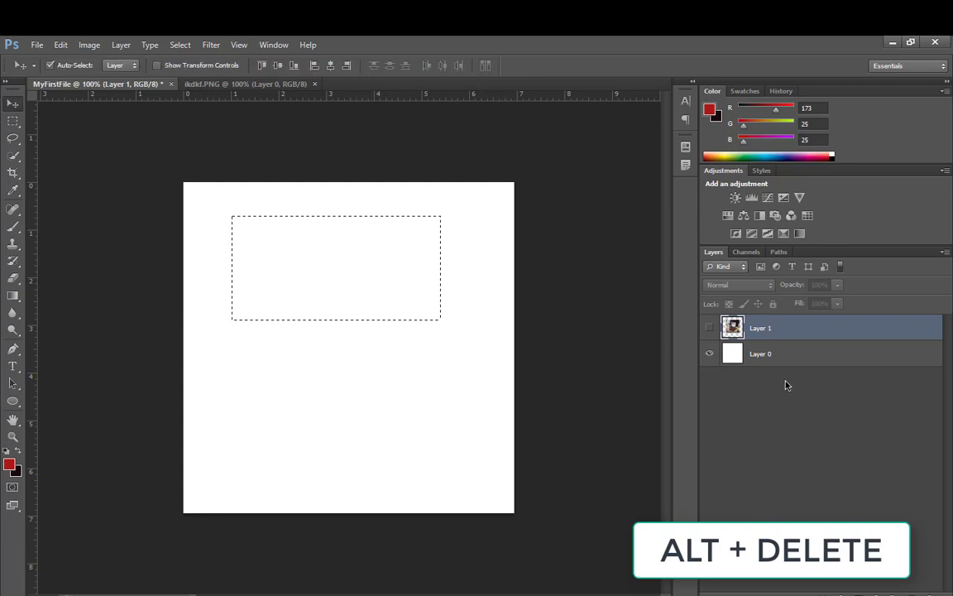
pyautogui.click(712, 329)
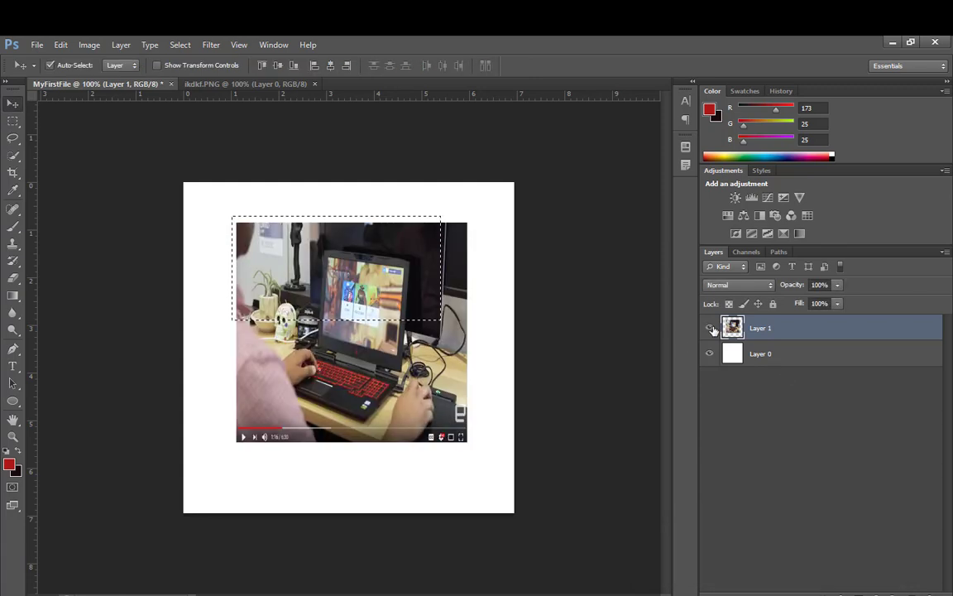
pyautogui.click(712, 329)
# Add a new layer, fill the rectangular selection on it with the red foreground colour, and show Layer 1 again
pyautogui.click(897, 587)
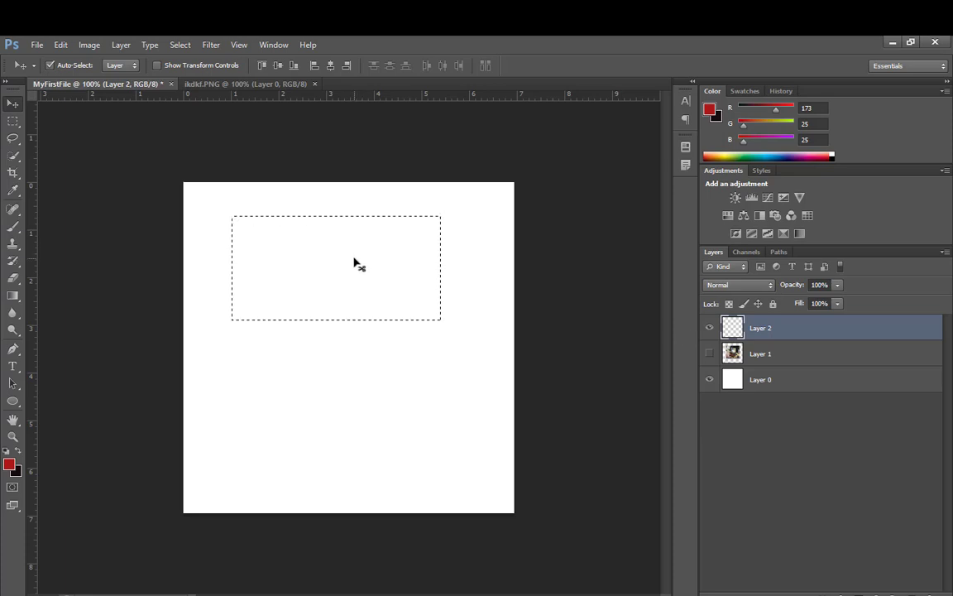
pyautogui.hotkey('alt', 'BackSpace')
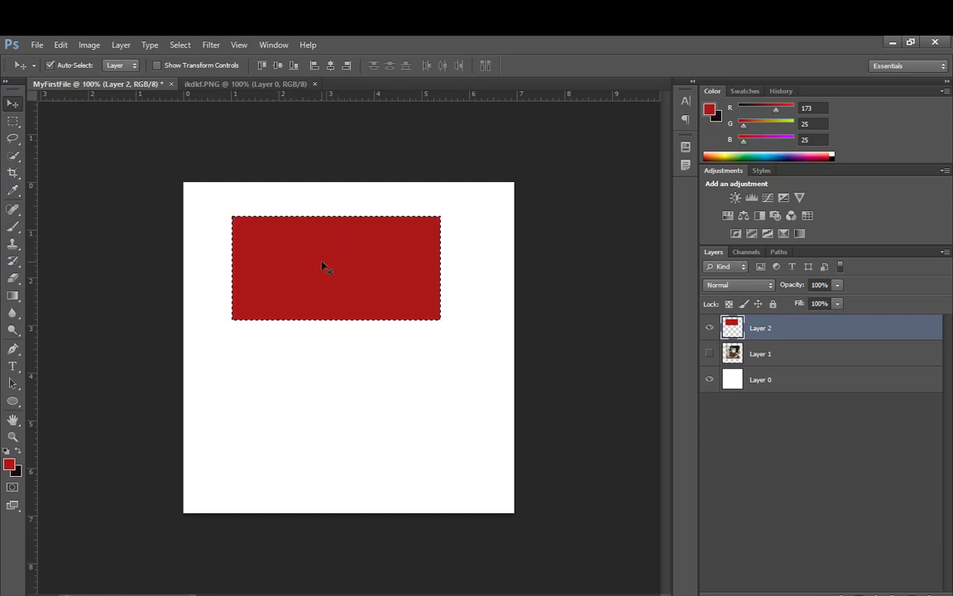
pyautogui.click(709, 354)
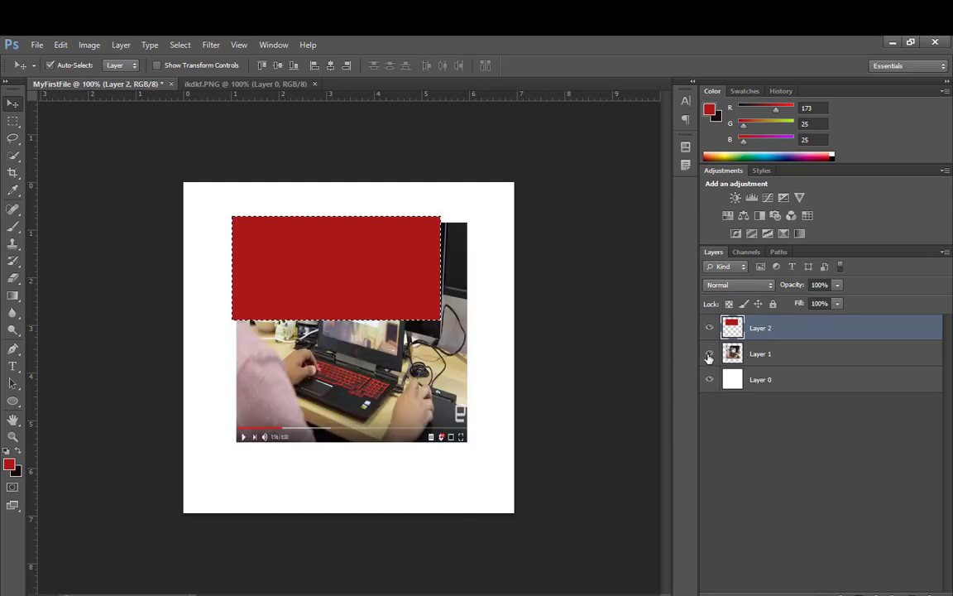
# Hide Layer 1, clear the rectangular selection, and move the red rectangle slightly down and to the left
pyautogui.click(708, 356)
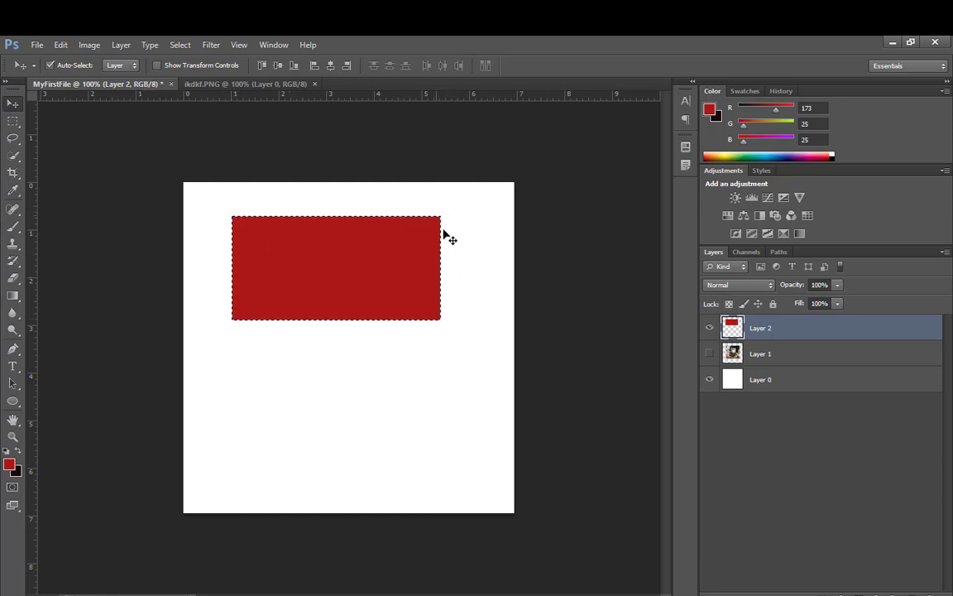
pyautogui.hotkey('ctrl', 'd')
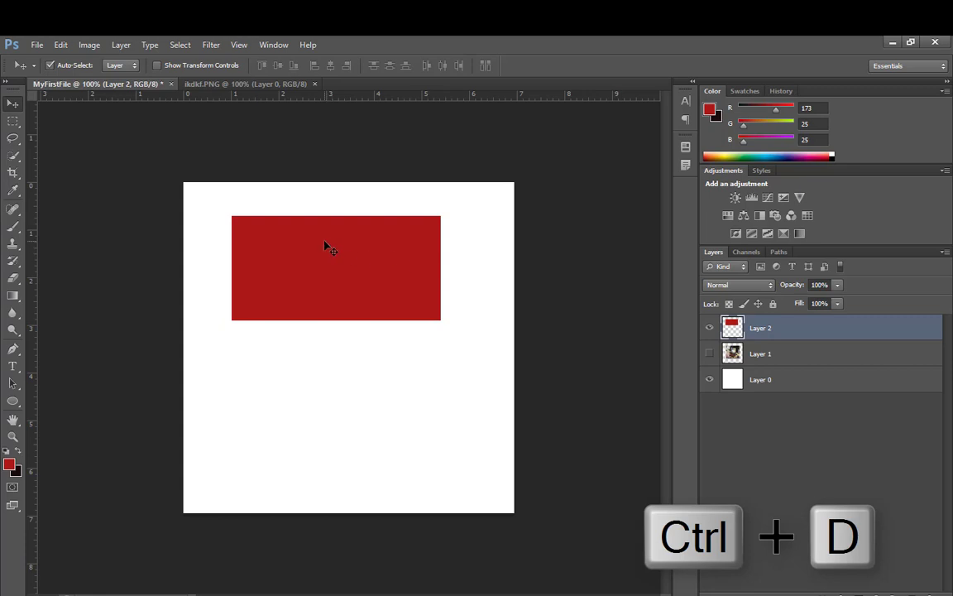
pyautogui.moveTo(325, 245)
pyautogui.mouseDown()
pyautogui.moveTo(352, 321)
pyautogui.moveTo(317, 276)
pyautogui.moveTo(322, 251)
pyautogui.mouseUp()
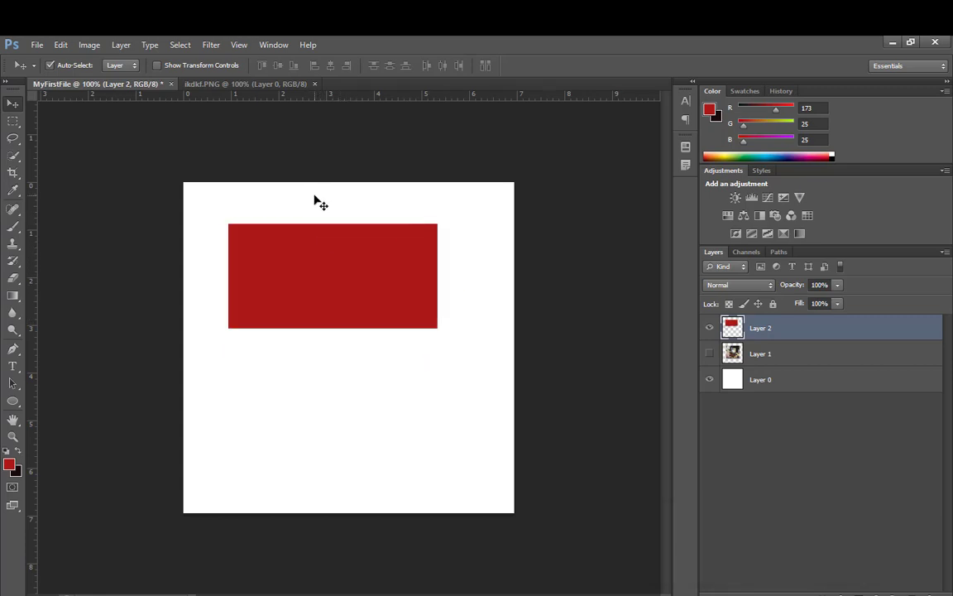
# Align the red rectangle on Layer 2 with Layer 0 so it is centred on the canvas vertically and horizontally
pyautogui.keyDown('ctrl'); pyautogui.click(761, 381); pyautogui.keyUp('ctrl')
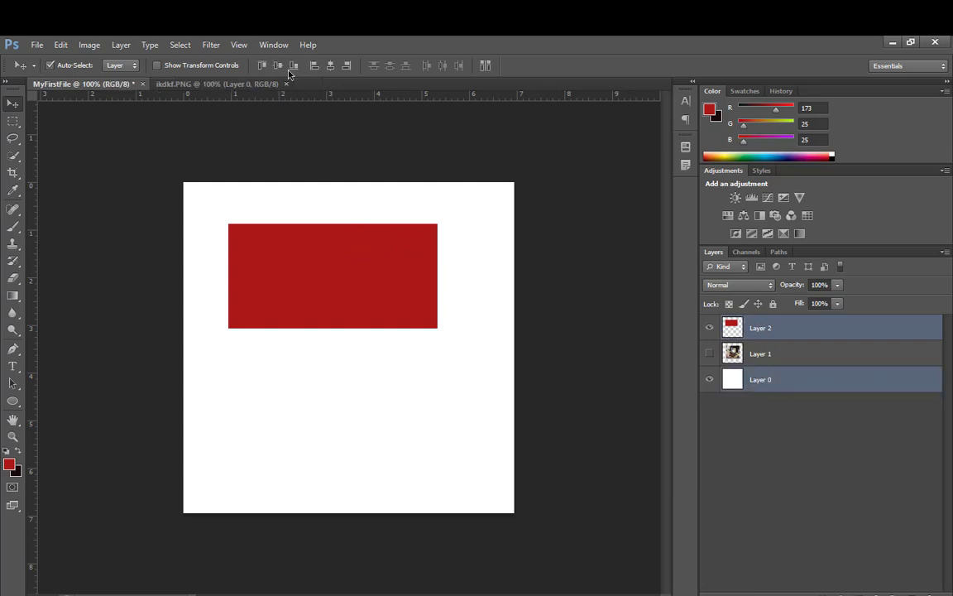
pyautogui.click(330, 66)
pyautogui.click(330, 66)
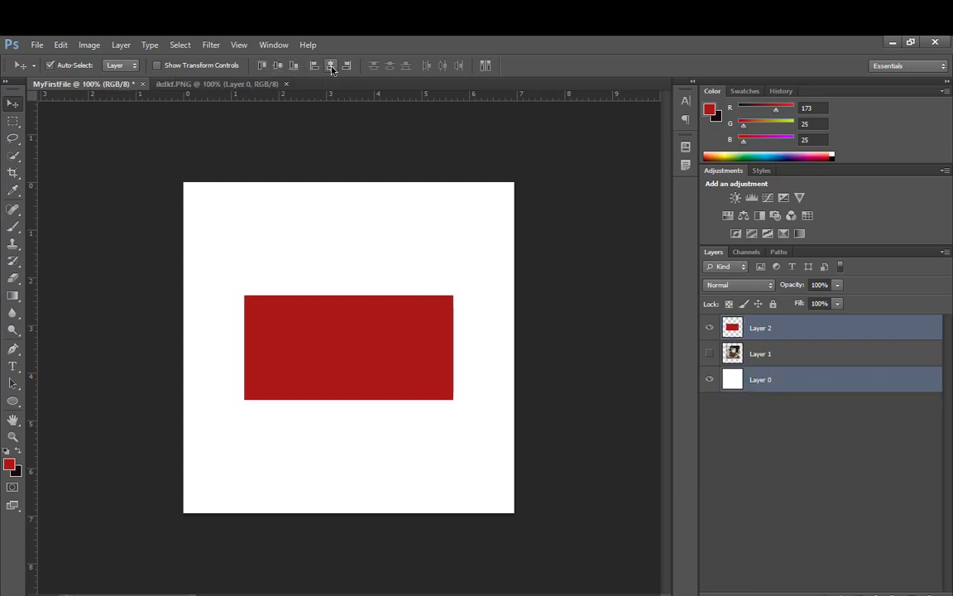
# Set the Rectangular Marquee style to Normal, draw a selection above the red rectangle, and shift it slightly down
pyautogui.click(13, 122)
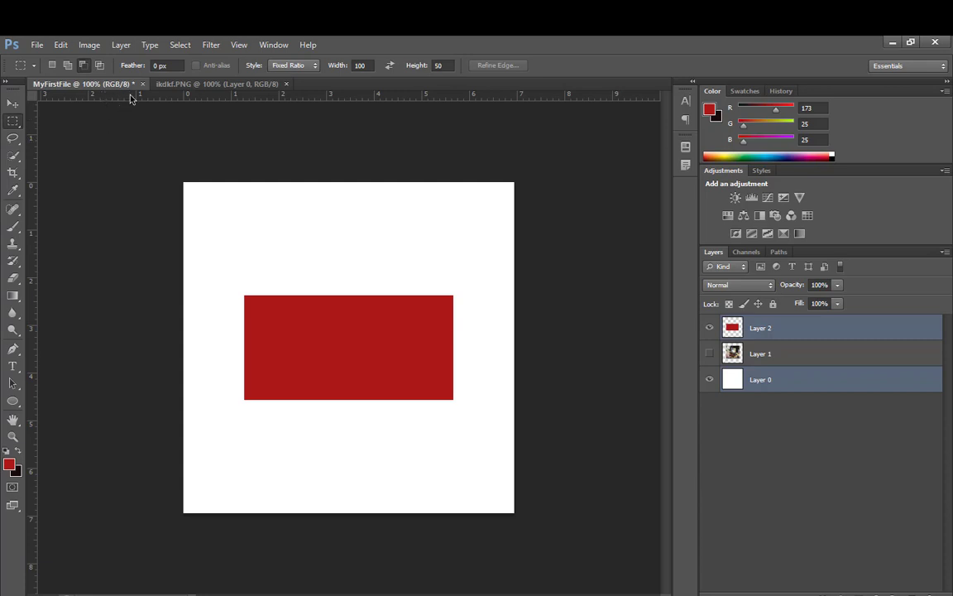
pyautogui.click(283, 70)
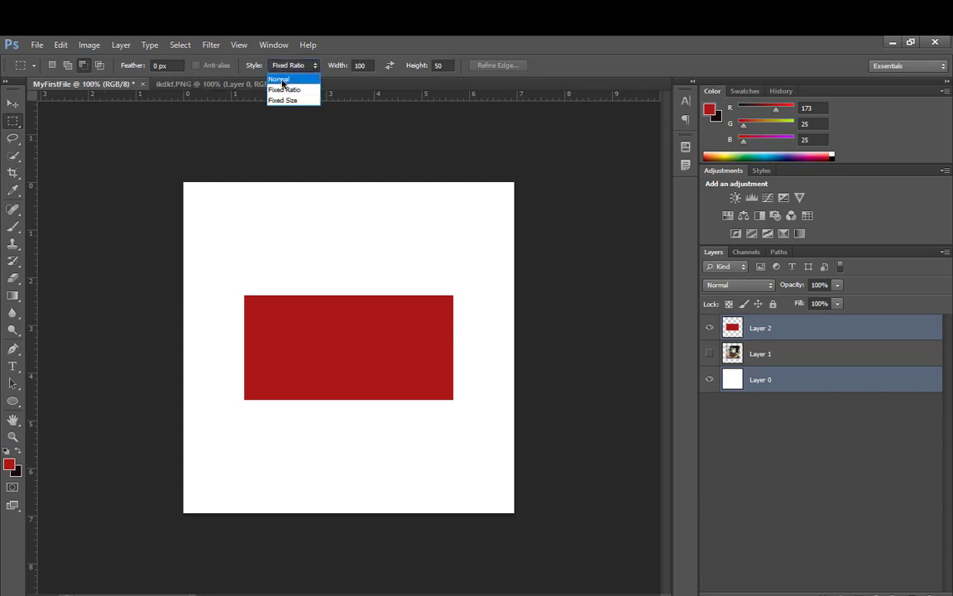
pyautogui.click(278, 75)
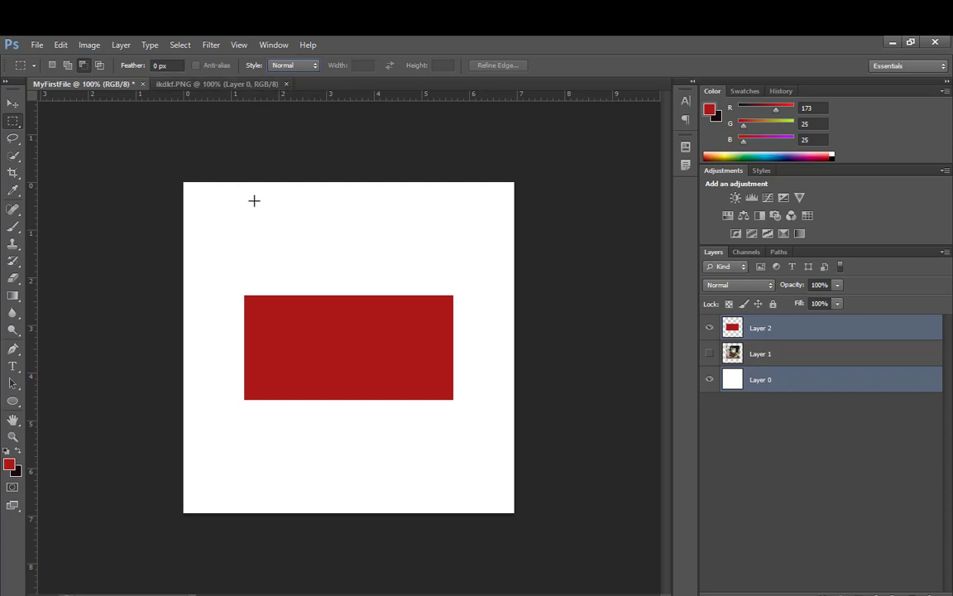
pyautogui.moveTo(219, 193); pyautogui.dragTo(347, 268)
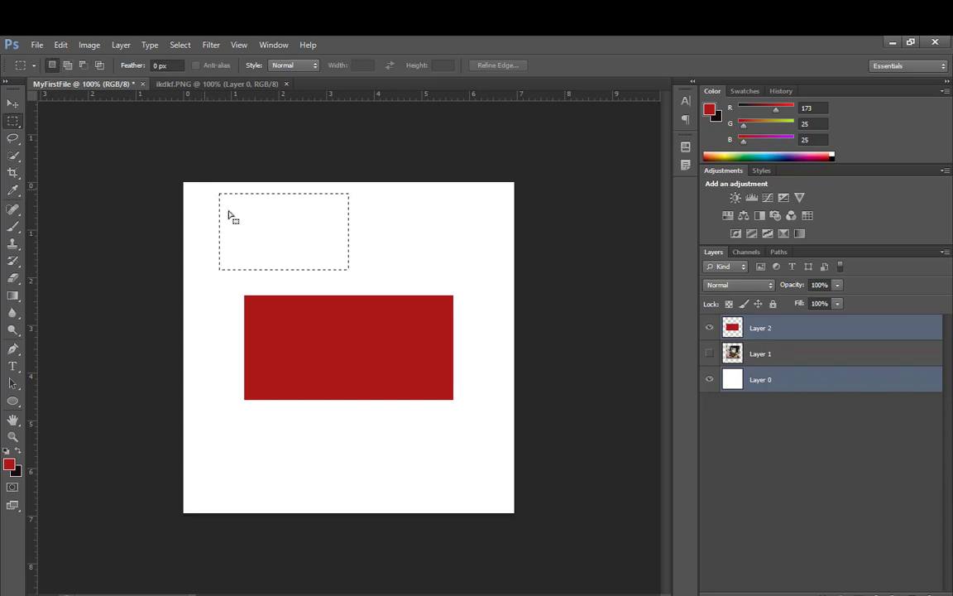
pyautogui.moveTo(243, 211)
pyautogui.mouseDown()
pyautogui.moveTo(270, 234)
pyautogui.moveTo(245, 212)
pyautogui.mouseUp()
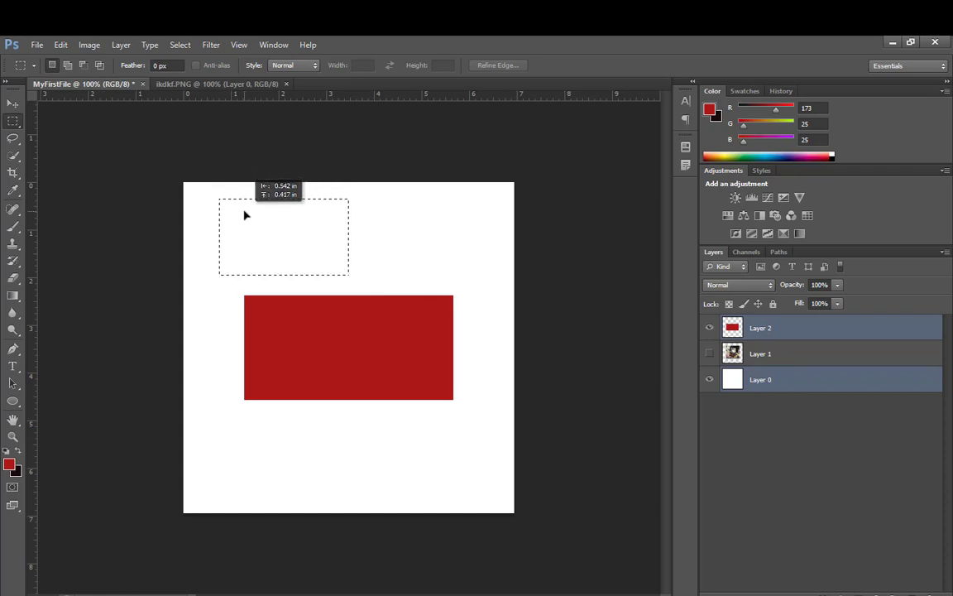
# Add three smaller rectangles to the selection, extending it on its right, top and left sides
pyautogui.click(68, 66)
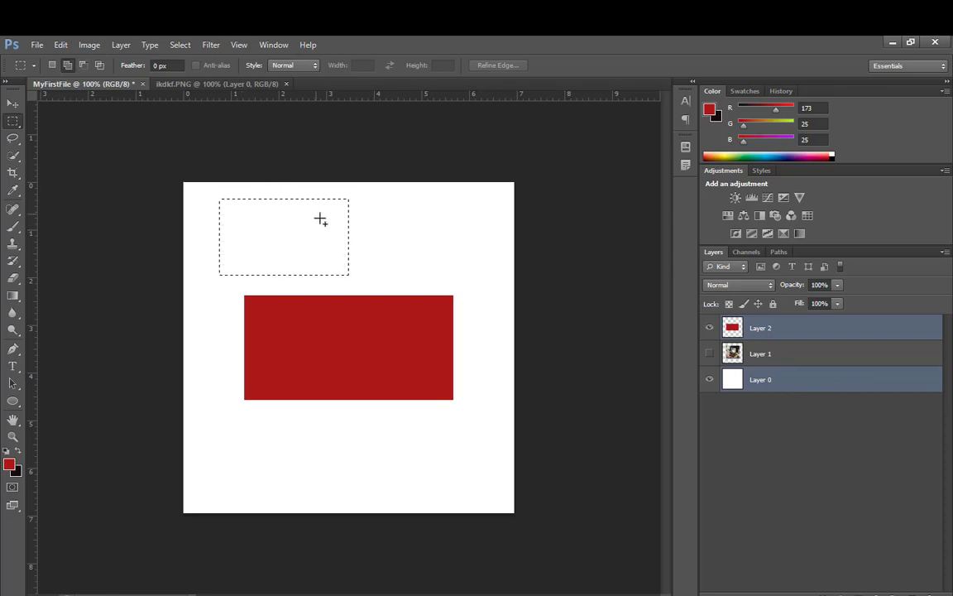
pyautogui.moveTo(315, 213); pyautogui.dragTo(397, 246)
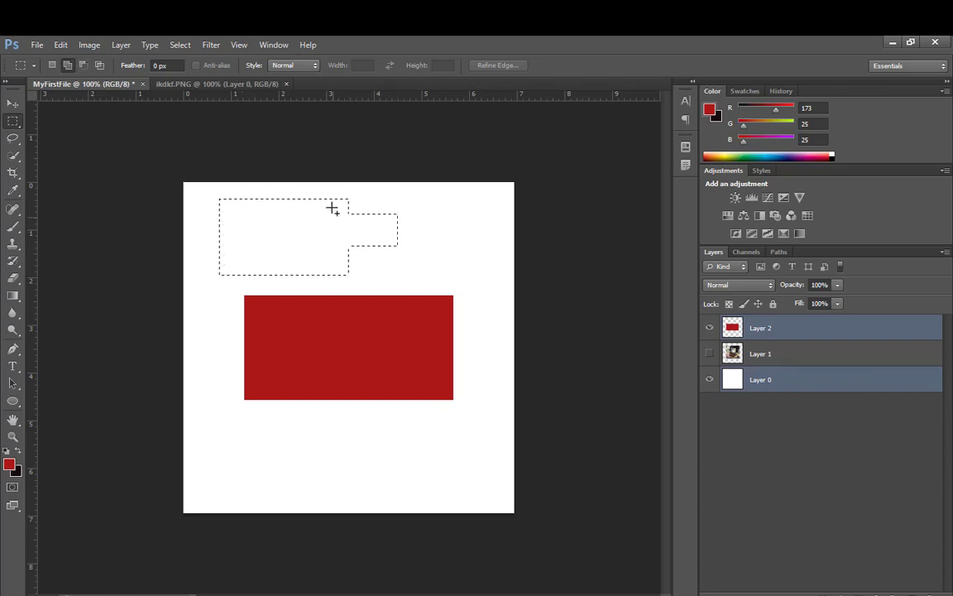
pyautogui.moveTo(258, 184); pyautogui.dragTo(291, 227)
pyautogui.moveTo(202, 224); pyautogui.dragTo(254, 249)
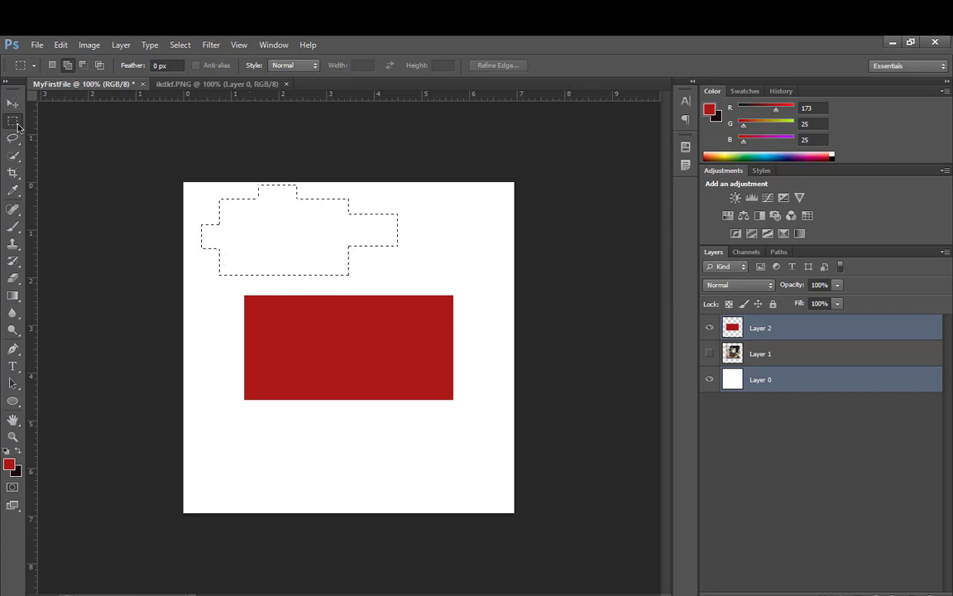
# Subtract the left and right portions from the combined marquee selection
pyautogui.click(84, 65)
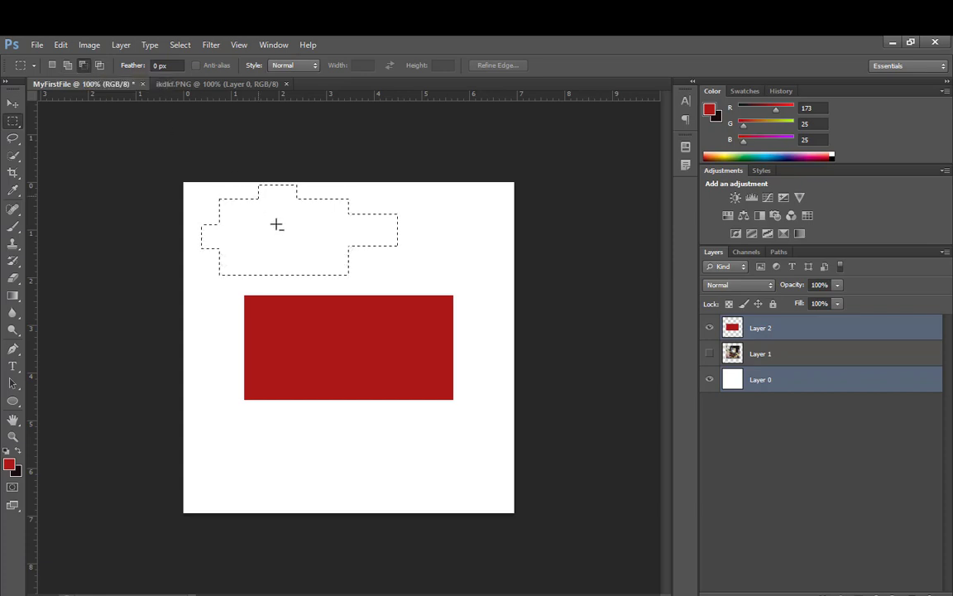
pyautogui.moveTo(199, 190); pyautogui.dragTo(257, 289)
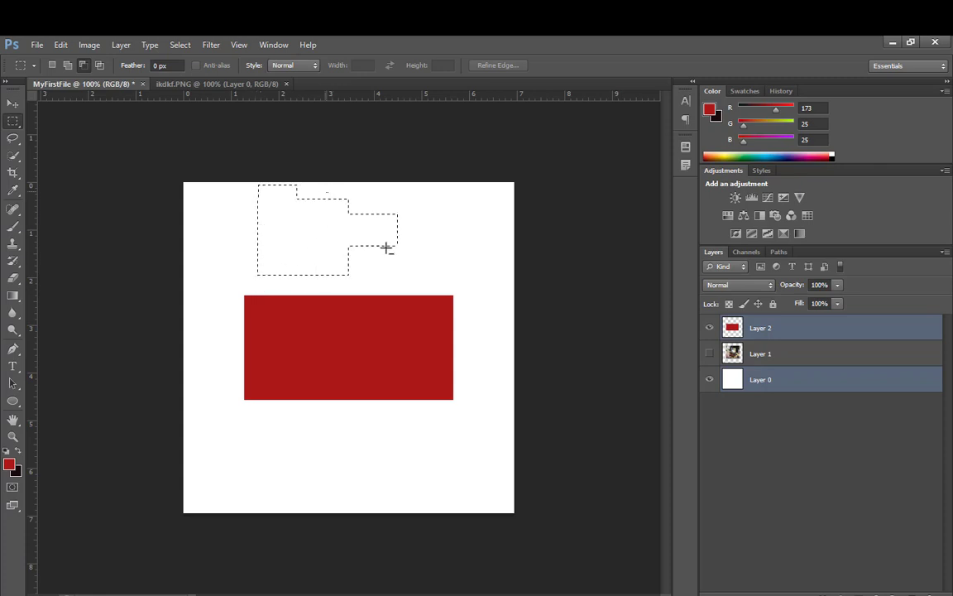
pyautogui.moveTo(323, 191); pyautogui.dragTo(411, 270)
# Intersect the selection with a rectangle about 1.9 in wide and 1.54 in high over its lower part
pyautogui.click(101, 66)
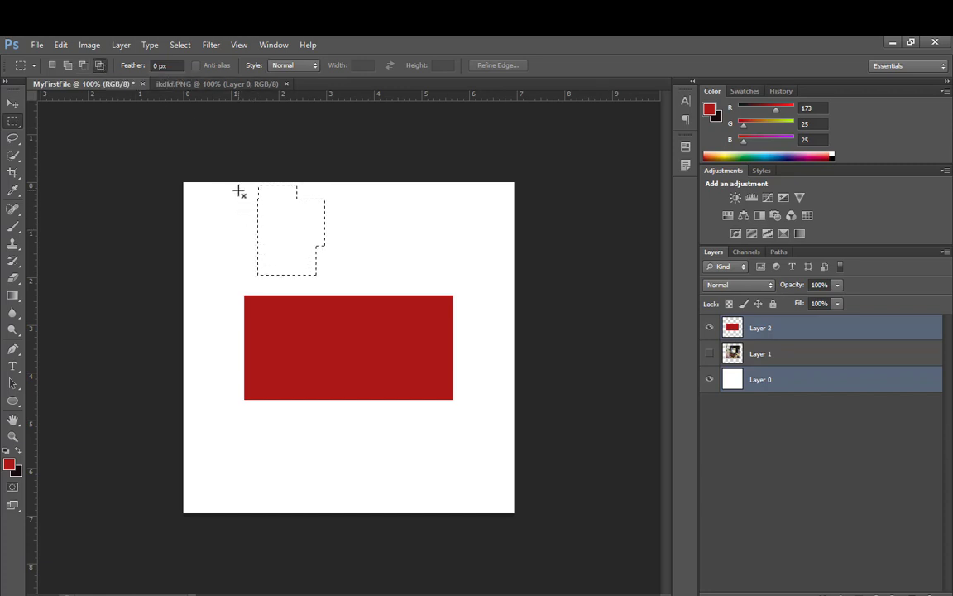
pyautogui.moveTo(270, 246); pyautogui.dragTo(336, 284)
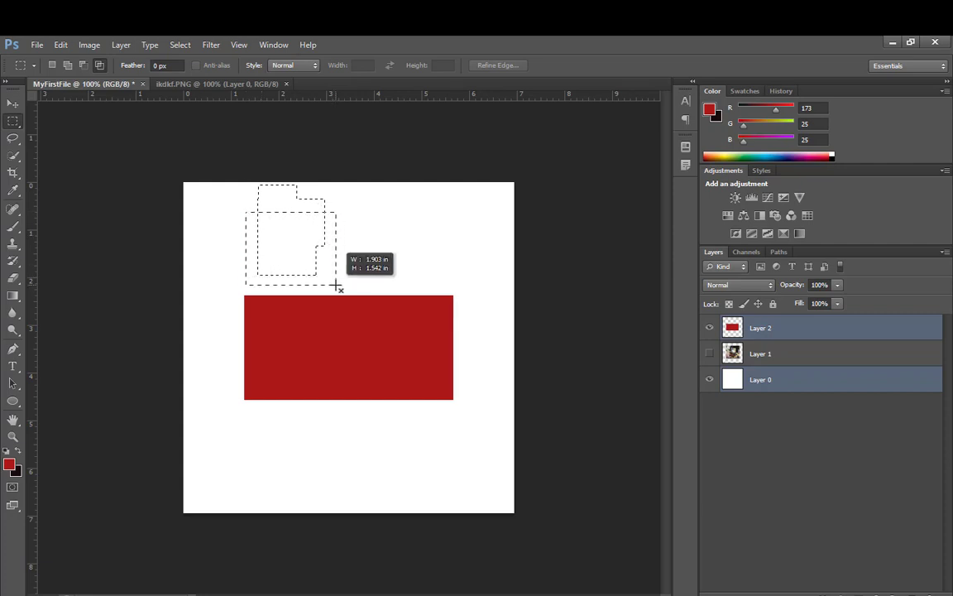
pyautogui.moveTo(336, 285); pyautogui.dragTo(335, 284)
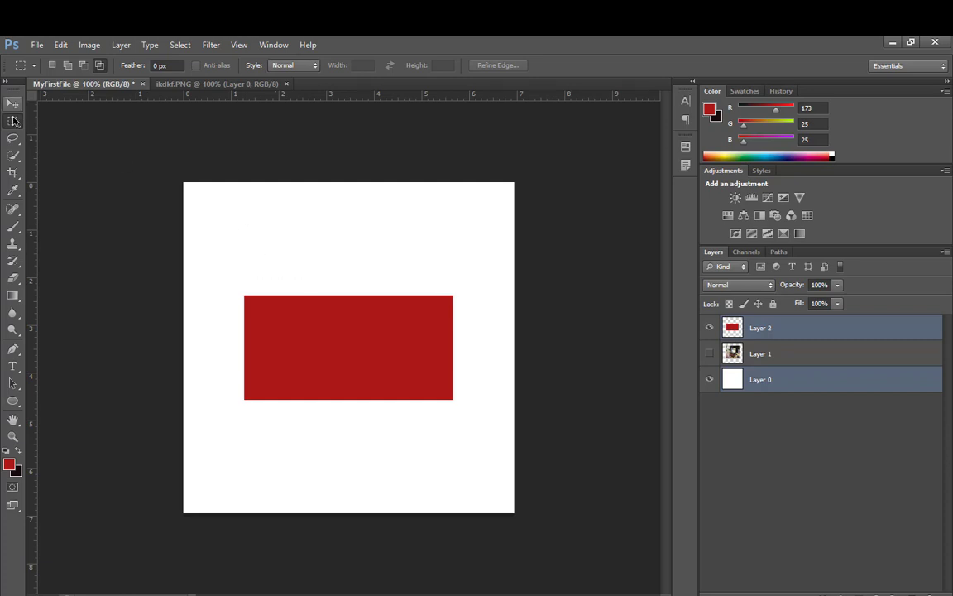
# Draw a new rectangular marquee selection about 3.36 × 1.57 in above the red rectangle
pyautogui.moveTo(15, 120); pyautogui.dragTo(178, 147)
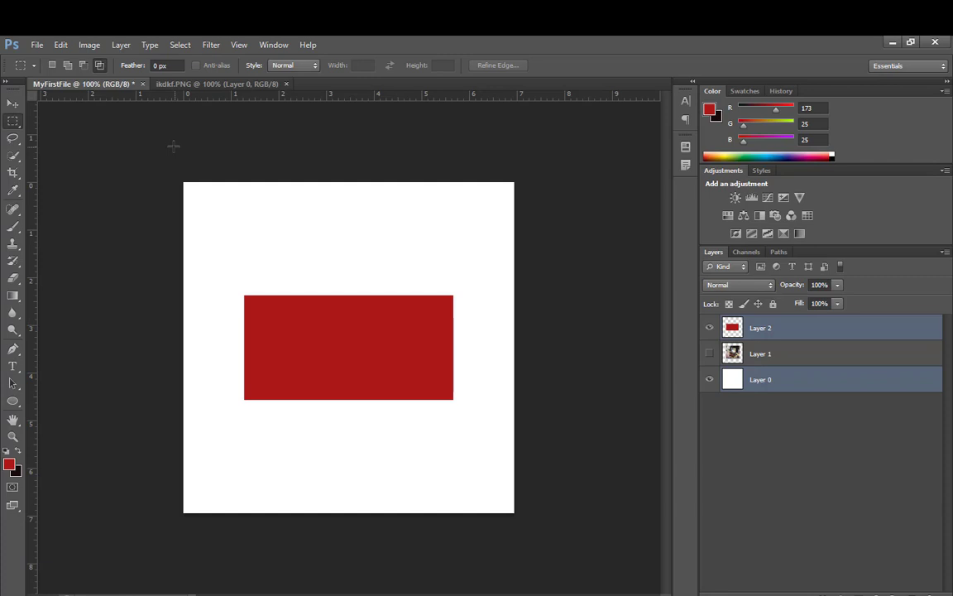
pyautogui.click(54, 66)
pyautogui.moveTo(353, 267); pyautogui.dragTo(400, 283)
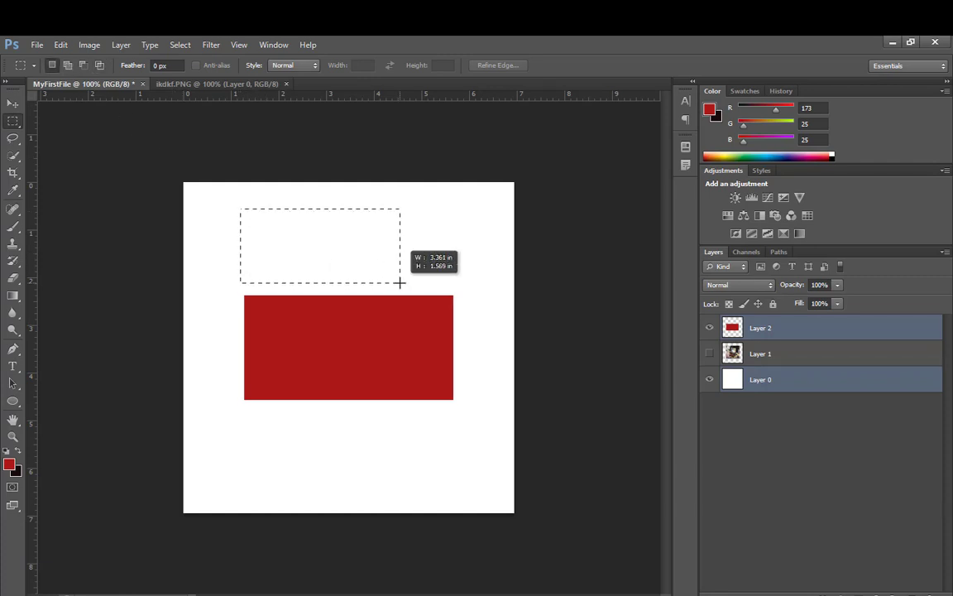
pyautogui.click(399, 282)
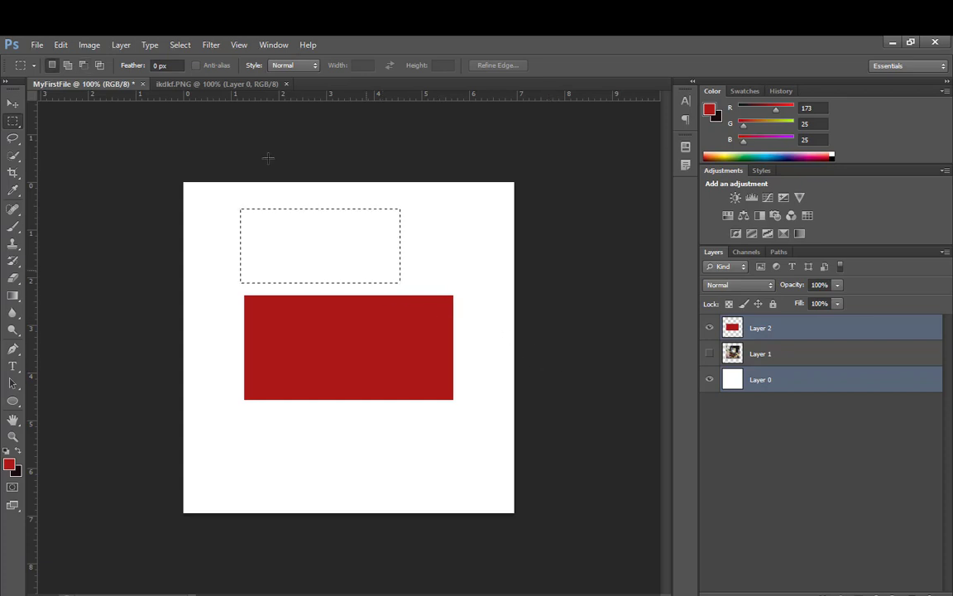
# Move Layer 2 and Layer 0 together up about 0.125 in with the Move tool, and select only Layer 2
pyautogui.click(12, 102)
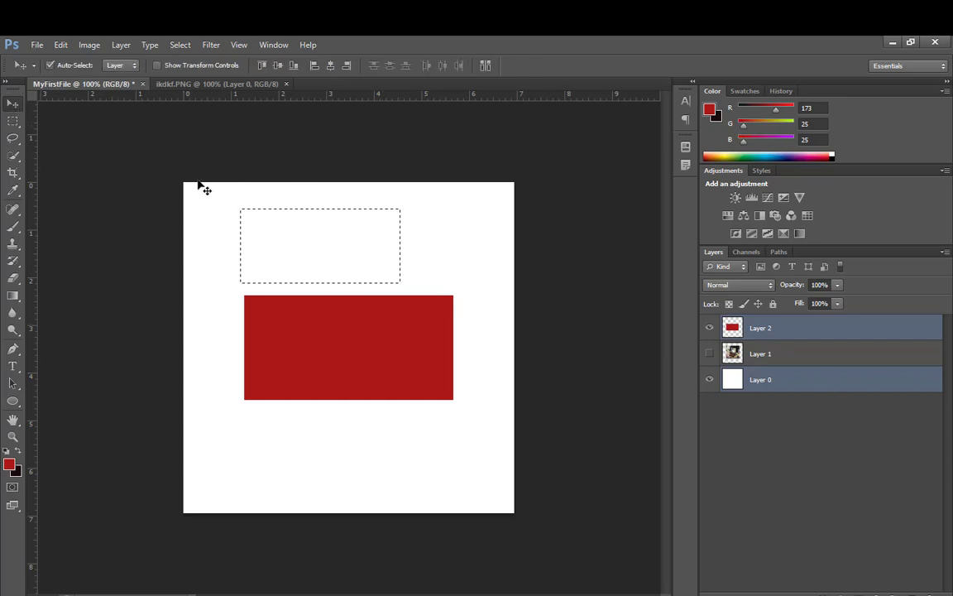
pyautogui.moveTo(298, 260); pyautogui.dragTo(301, 255)
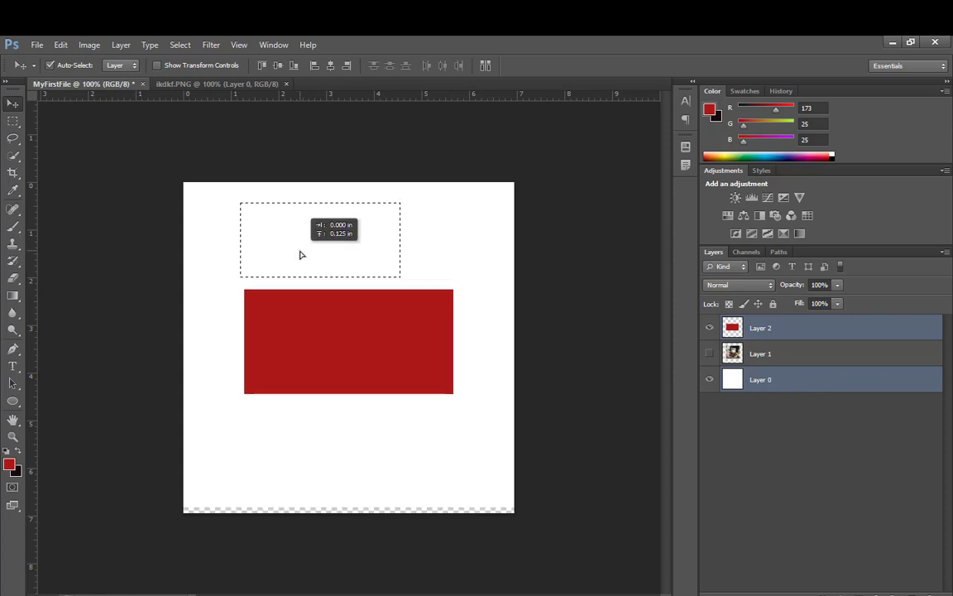
pyautogui.click(755, 380)
pyautogui.click(761, 331)
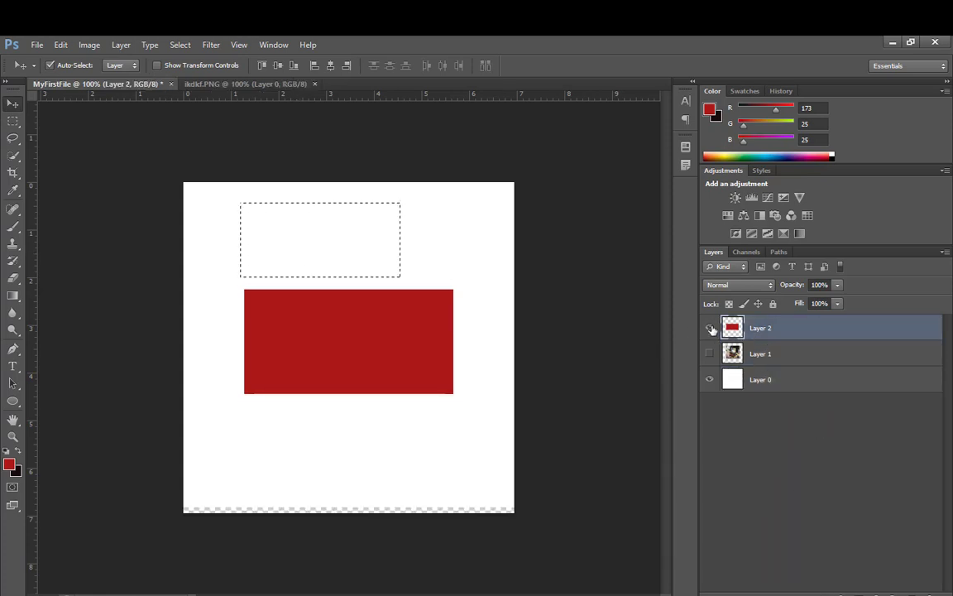
# Hide Layer 2 and clear the marquee selection
pyautogui.click(709, 328)
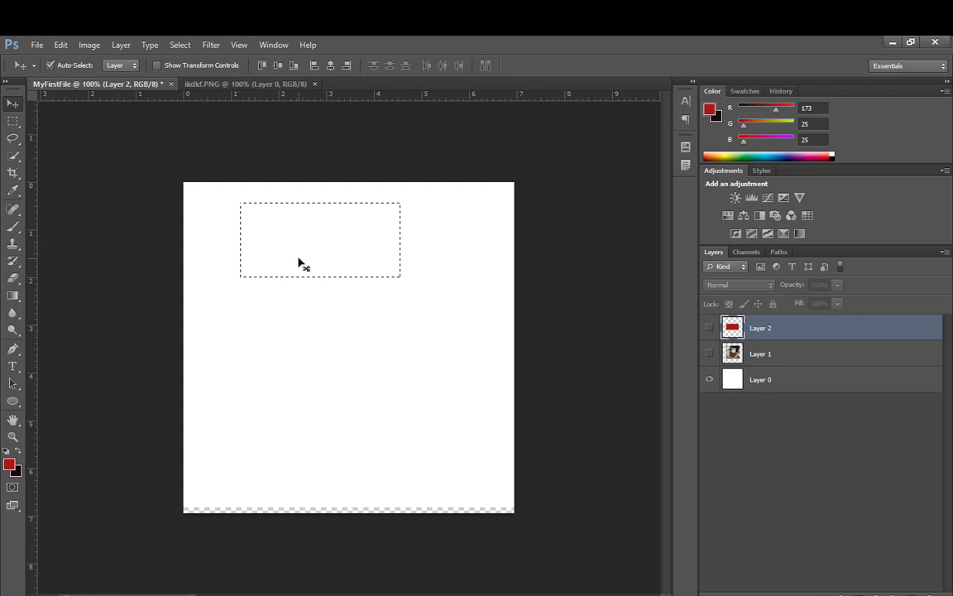
pyautogui.hotkey('ctrl', 'd')
# Try filling a new rectangular selection on the hidden Layer 2, then deselect and briefly show and rehide the layer
pyautogui.click(12, 120)
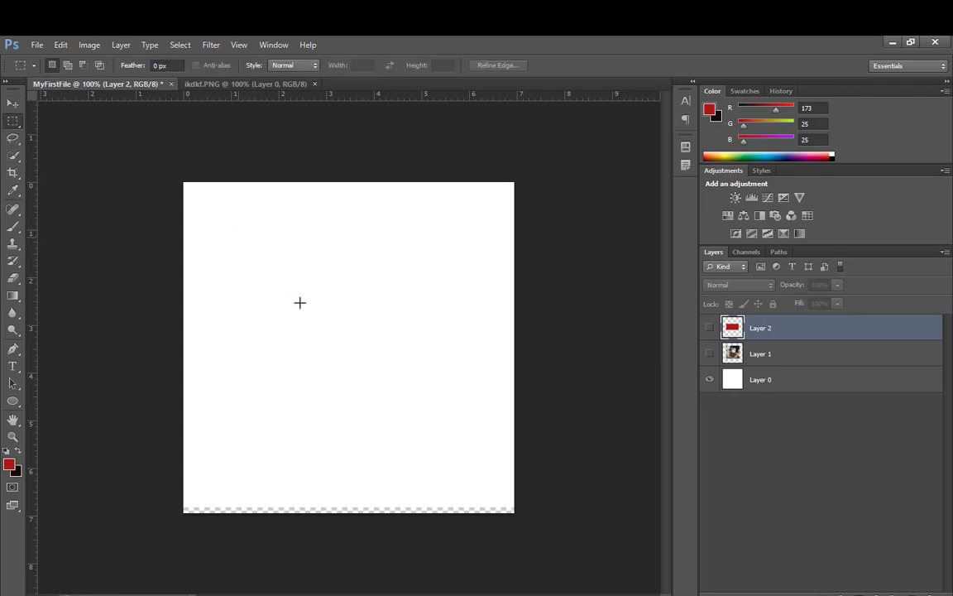
pyautogui.moveTo(252, 258); pyautogui.dragTo(435, 370)
pyautogui.hotkey('alt', 'BackSpace')
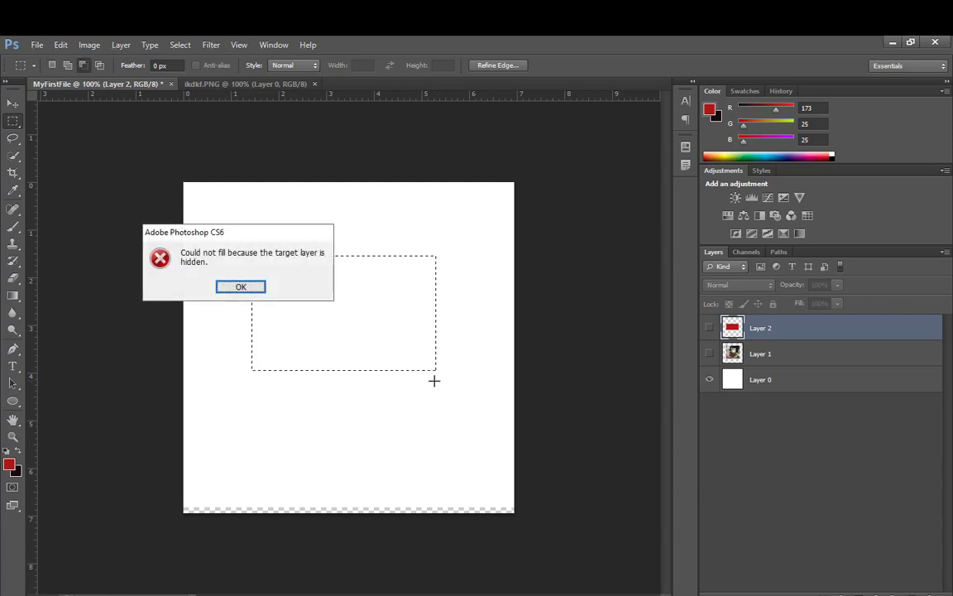
pyautogui.click(240, 285)
pyautogui.click(708, 329)
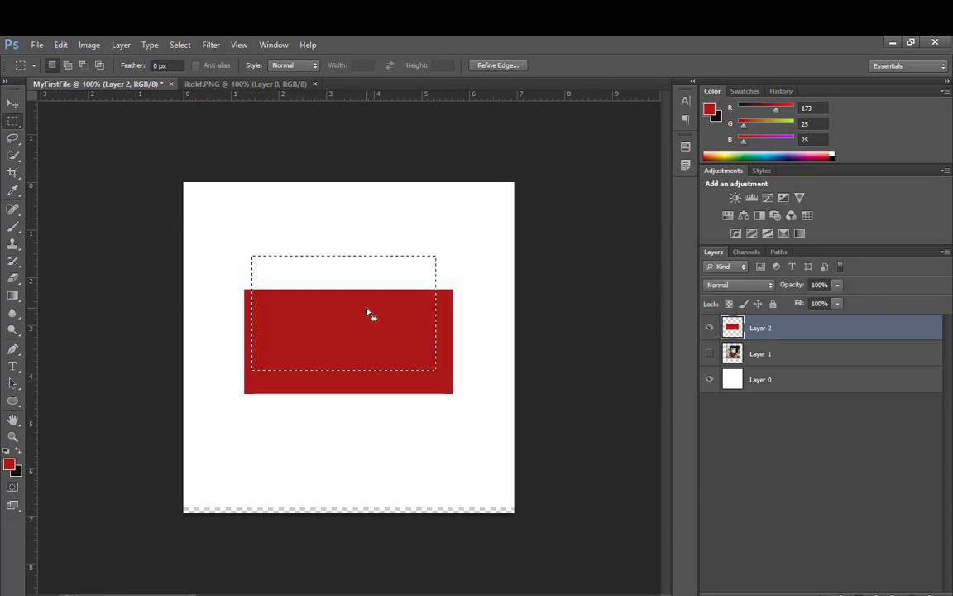
pyautogui.hotkey('ctrl', 'd')
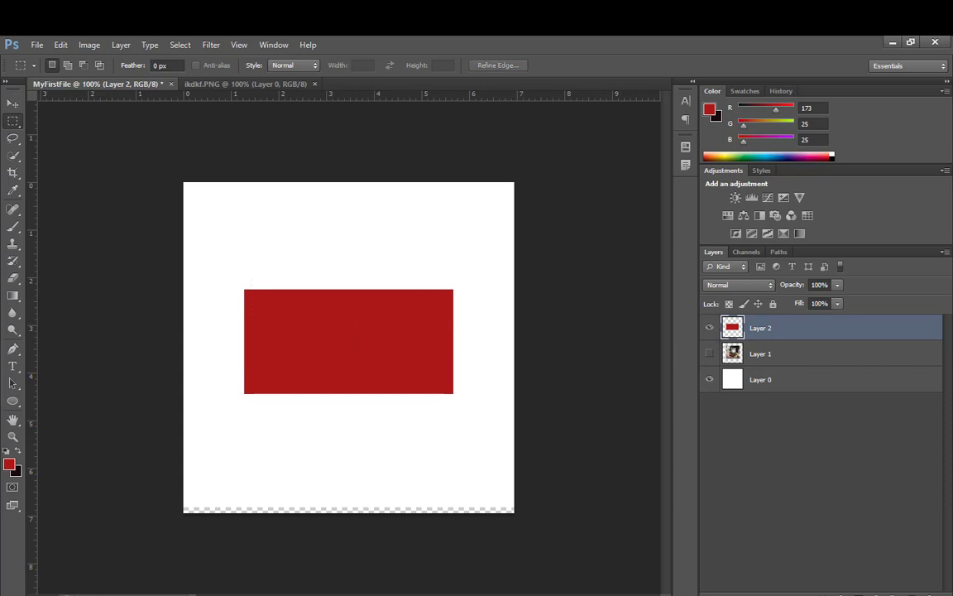
pyautogui.click(709, 327)
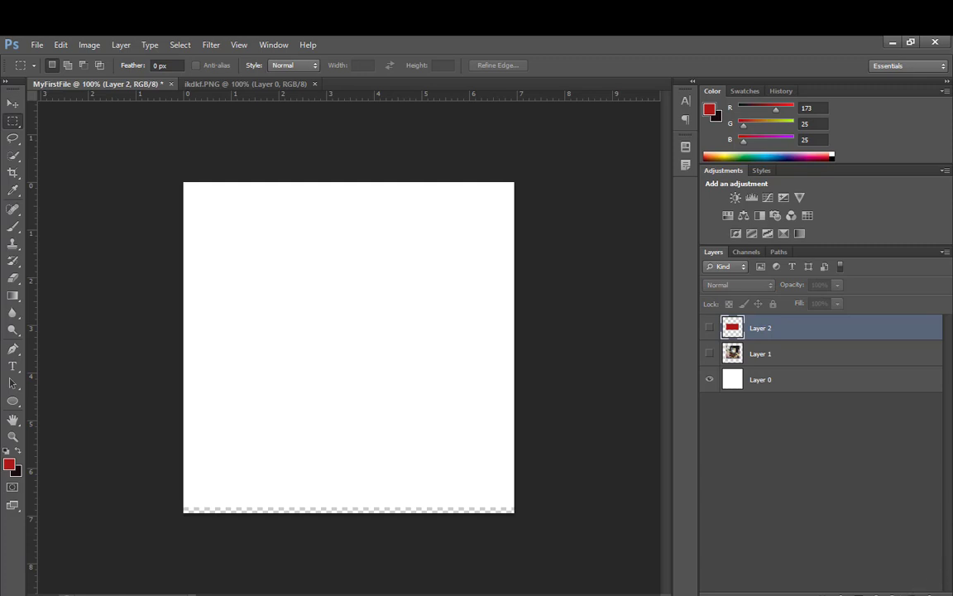
# Add a new layer and draw a wide rectangular marquee selection across the upper middle of the canvas
pyautogui.click(924, 590)
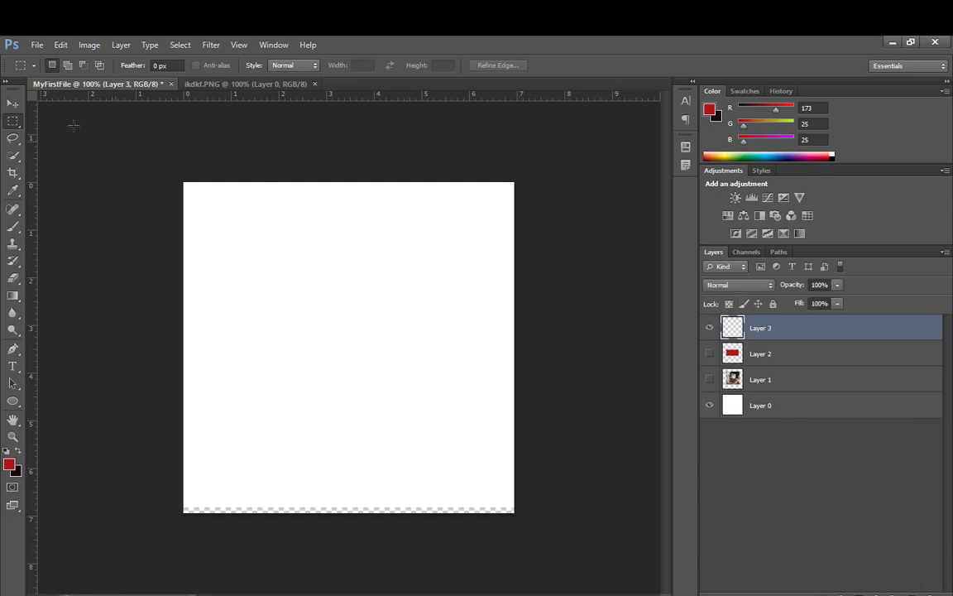
pyautogui.moveTo(16, 121); pyautogui.dragTo(61, 121)
pyautogui.moveTo(234, 244); pyautogui.dragTo(434, 350)
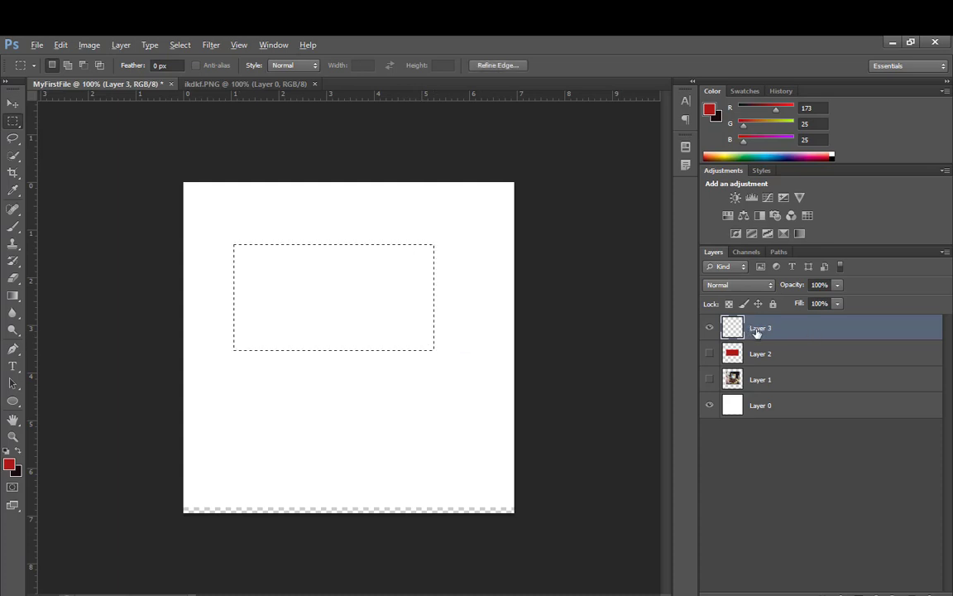
# Fill the selection on Layer 3 with the red foreground colour and delete that fill
pyautogui.hotkey('alt', 'BackSpace')
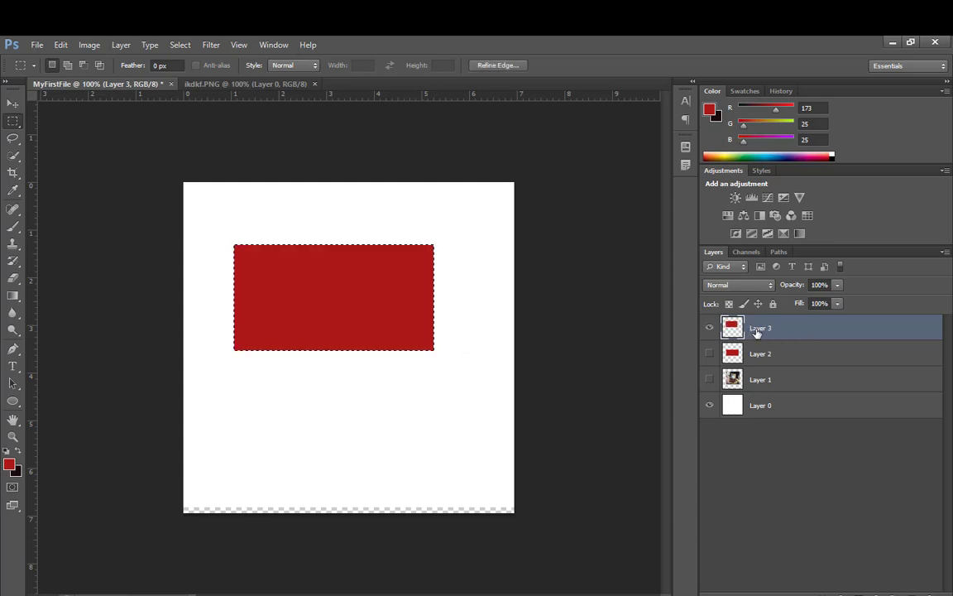
pyautogui.press('Delete')
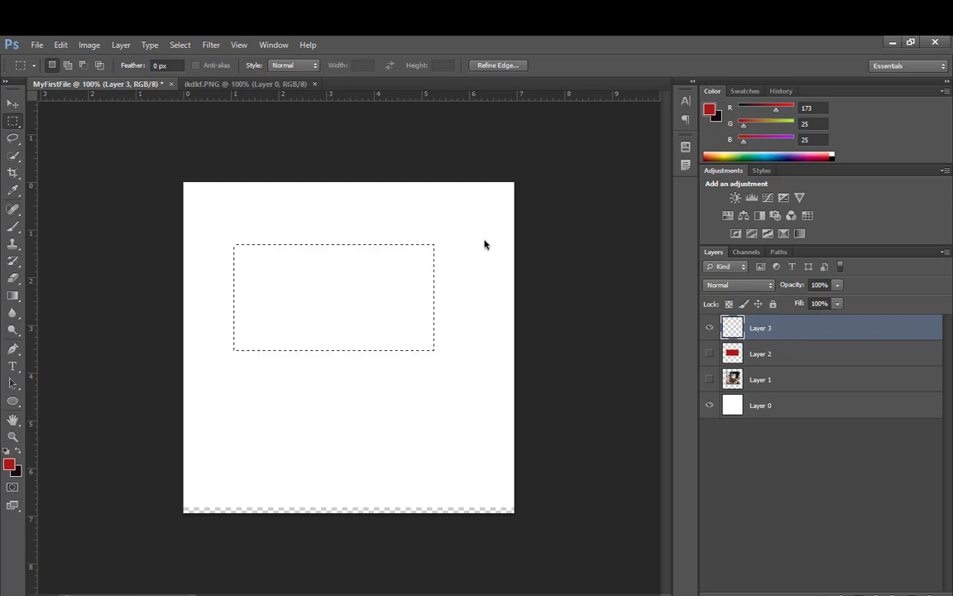
# Set the marquee feather to 20 px and fill a new rectangular selection low on the Layer 3 canvas with the red foreground colour
pyautogui.doubleClick(154, 65)
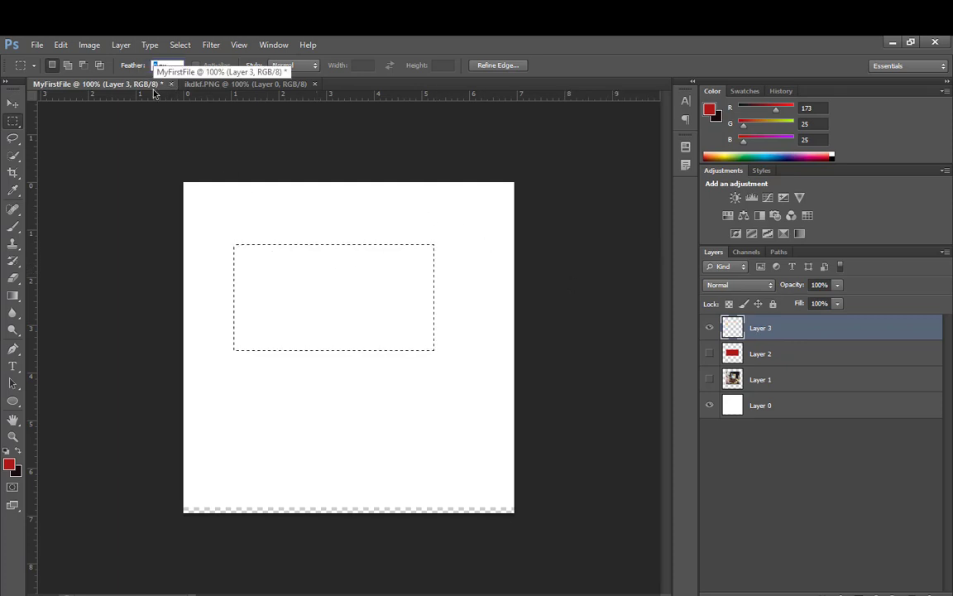
pyautogui.write('20')
pyautogui.press('Return')
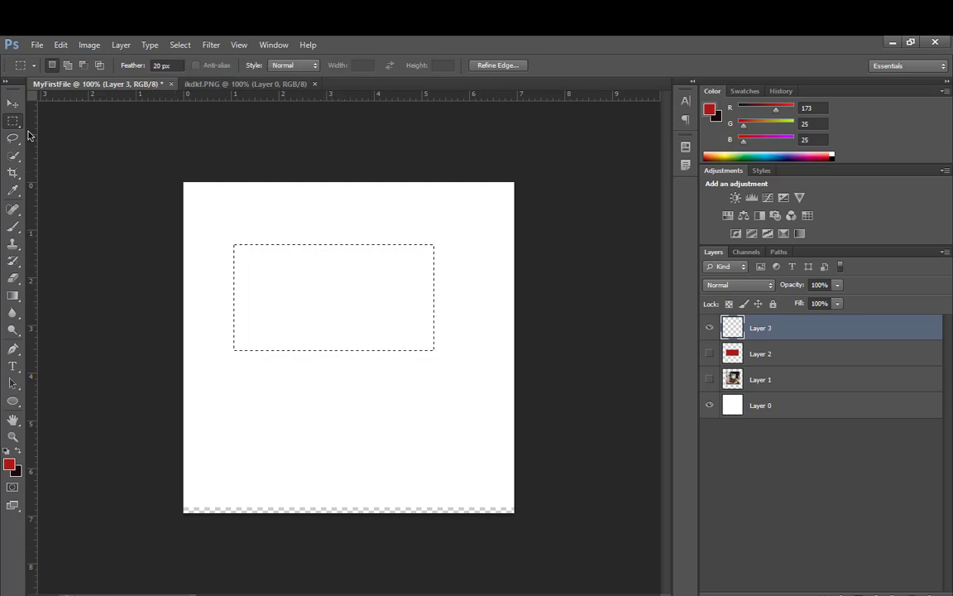
pyautogui.moveTo(242, 372); pyautogui.dragTo(414, 479)
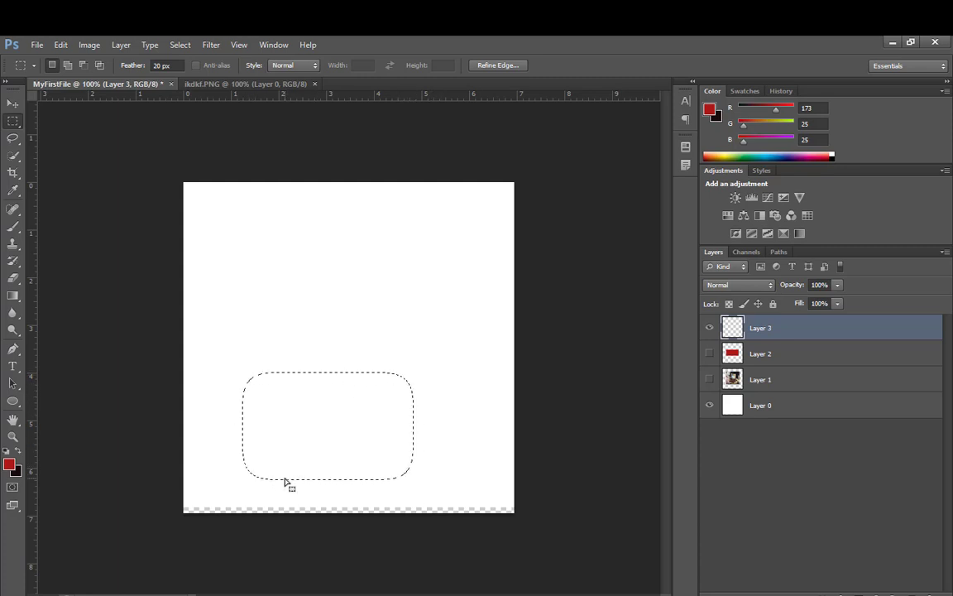
pyautogui.hotkey('alt', 'BackSpace')
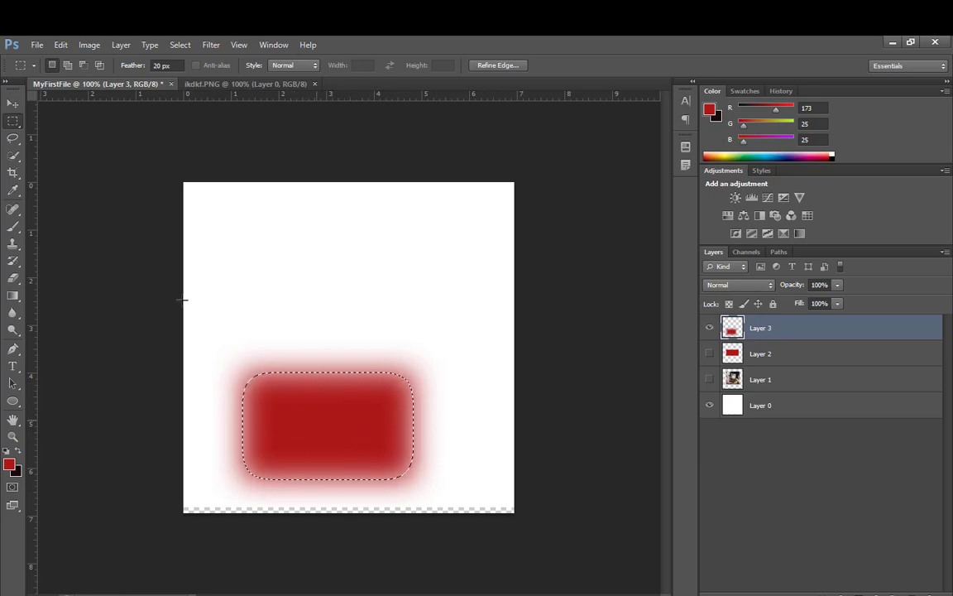
# Deselect and move the feathered red rectangle on Layer 3 up to the upper half of the canvas
pyautogui.click(284, 422)
pyautogui.click(12, 104)
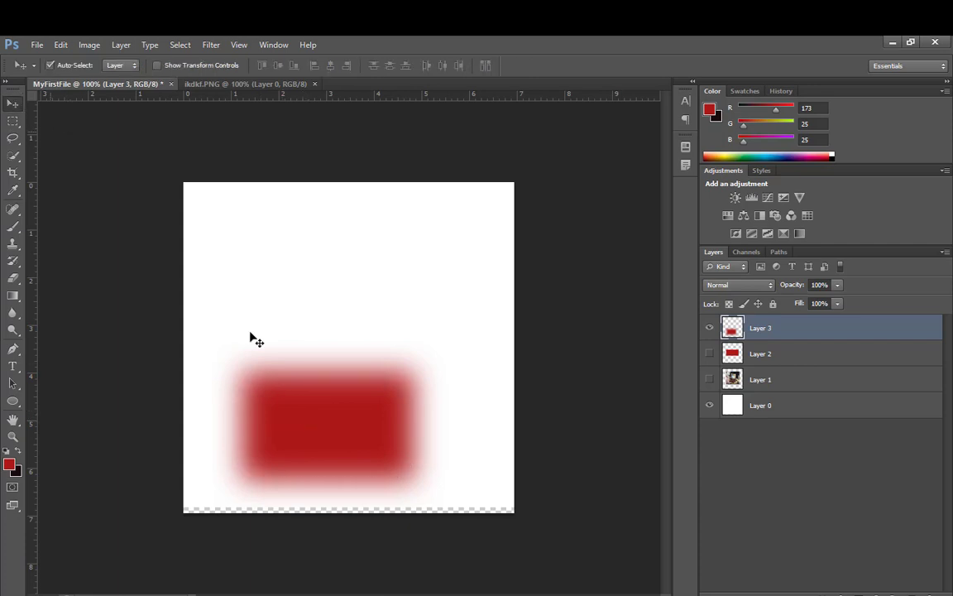
pyautogui.moveTo(320, 394); pyautogui.dragTo(312, 292)
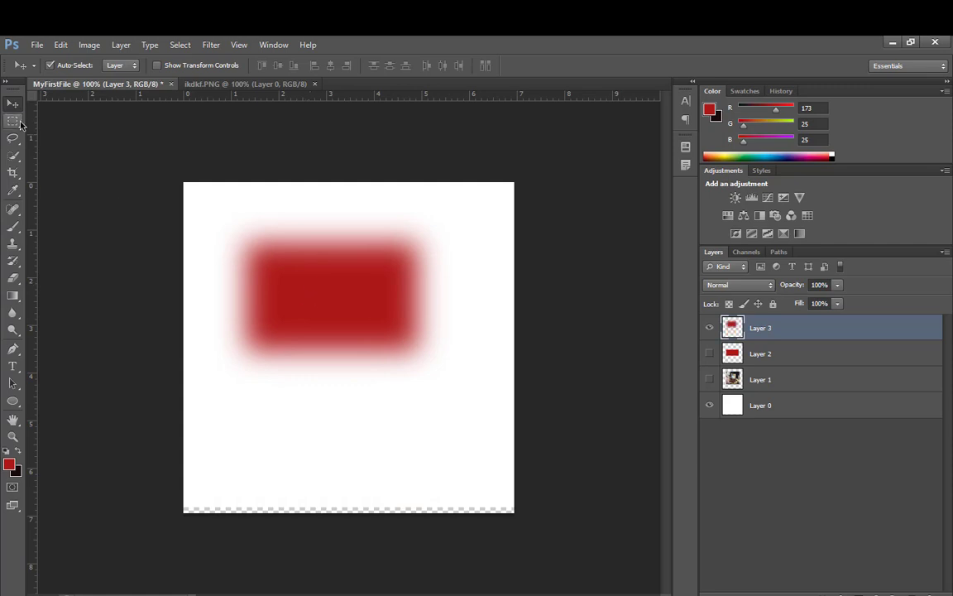
# Hide Layer 3 and add a new empty layer above it, with the Rectangular Marquee tool active
pyautogui.click(12, 121)
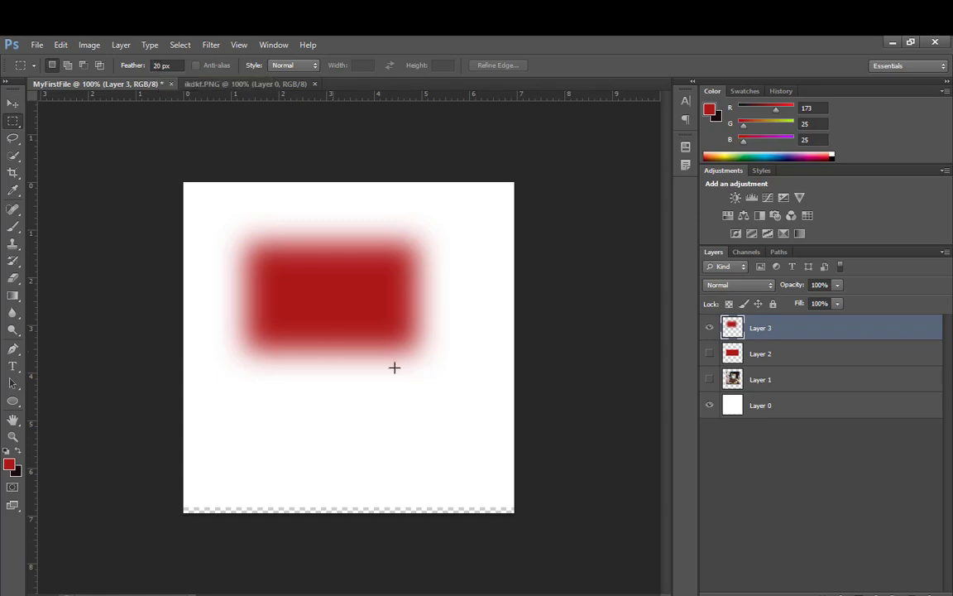
pyautogui.click(709, 329)
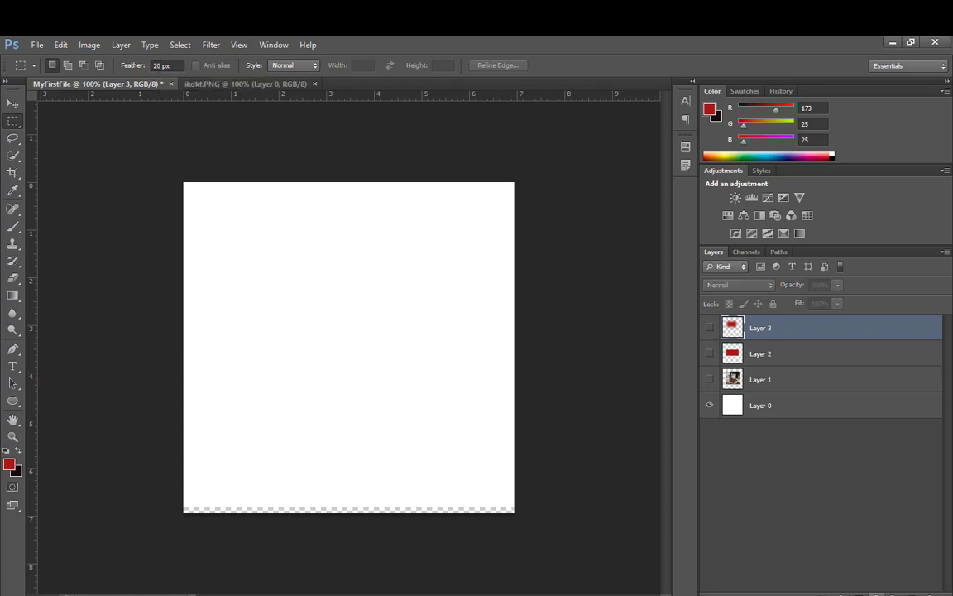
pyautogui.click(912, 594)
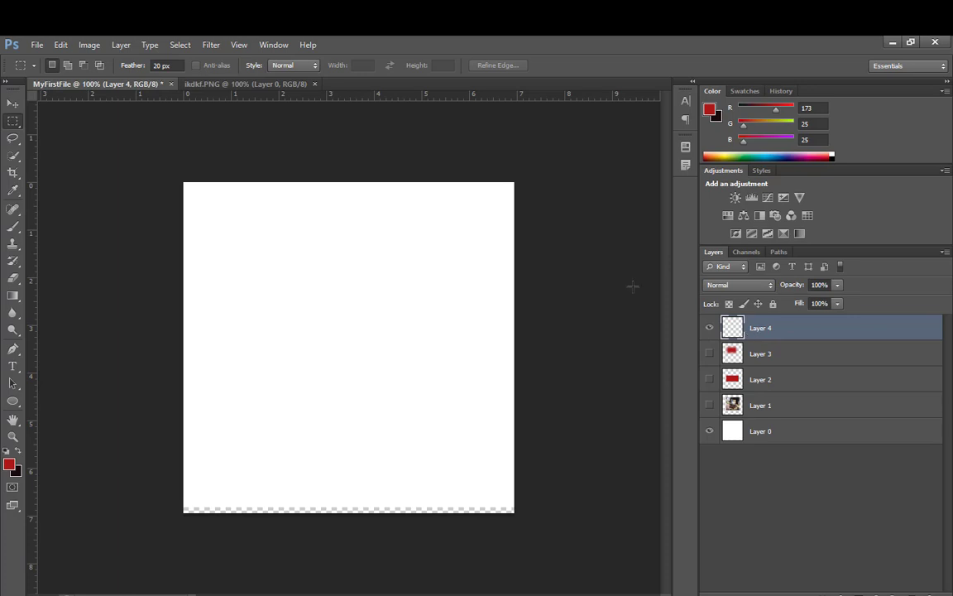
# Switch the marquee style to Fixed Ratio and draw two wide selections at the 100 to 50 ratio across the upper canvas
pyautogui.click(290, 67)
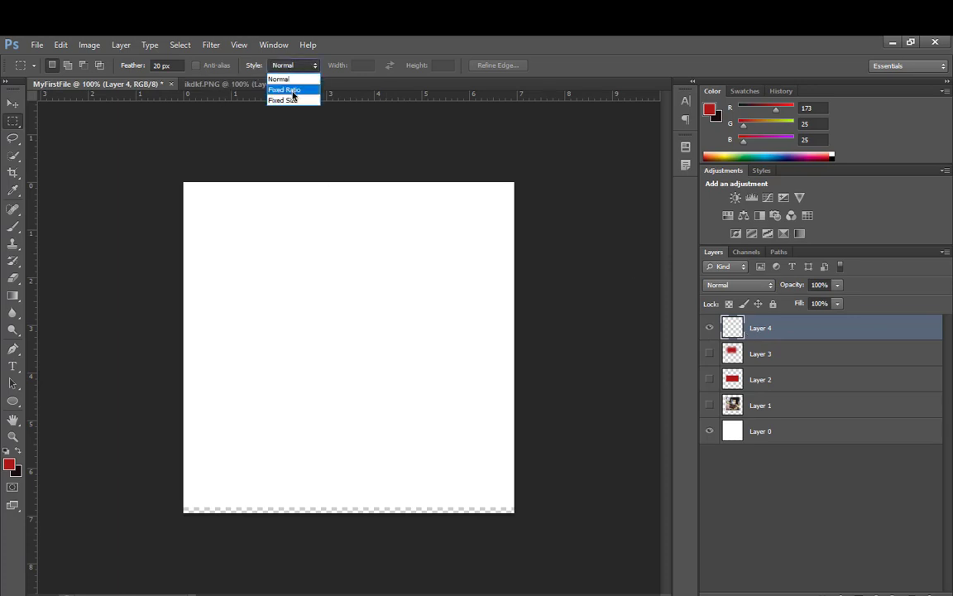
pyautogui.click(290, 89)
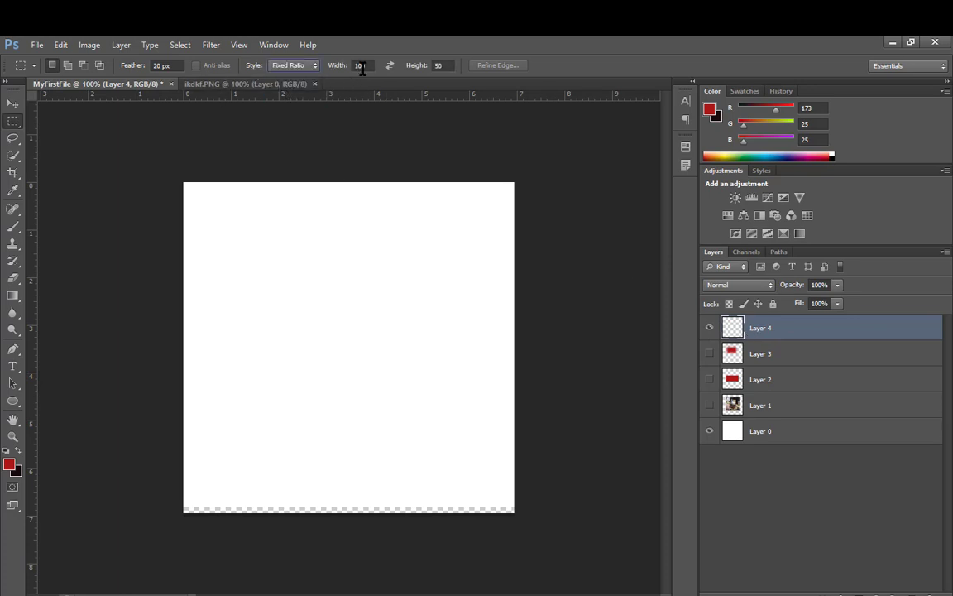
pyautogui.click(358, 66)
pyautogui.click(438, 66)
pyautogui.moveTo(225, 234); pyautogui.dragTo(498, 398)
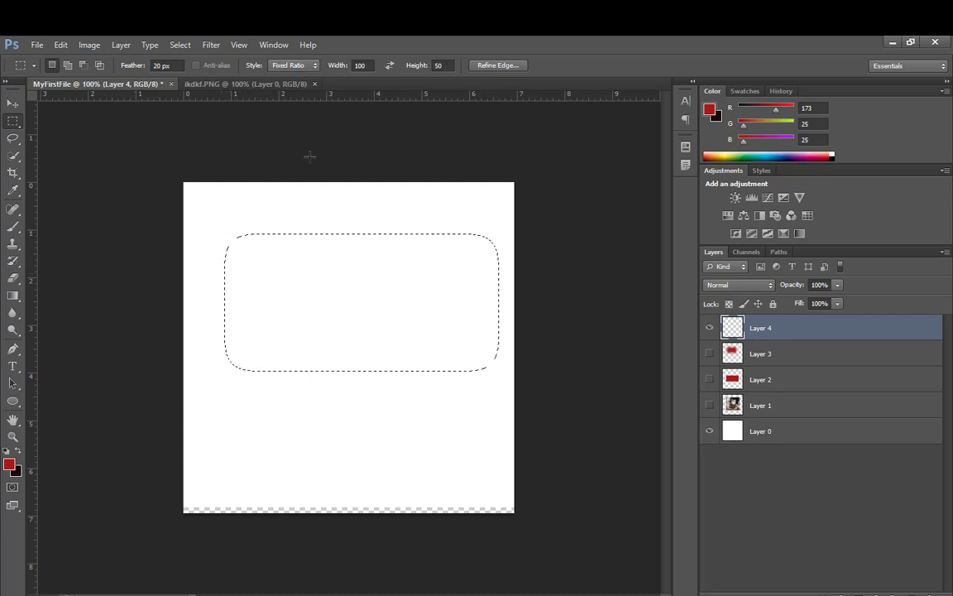
pyautogui.click(446, 70)
pyautogui.moveTo(221, 222); pyautogui.dragTo(535, 426)
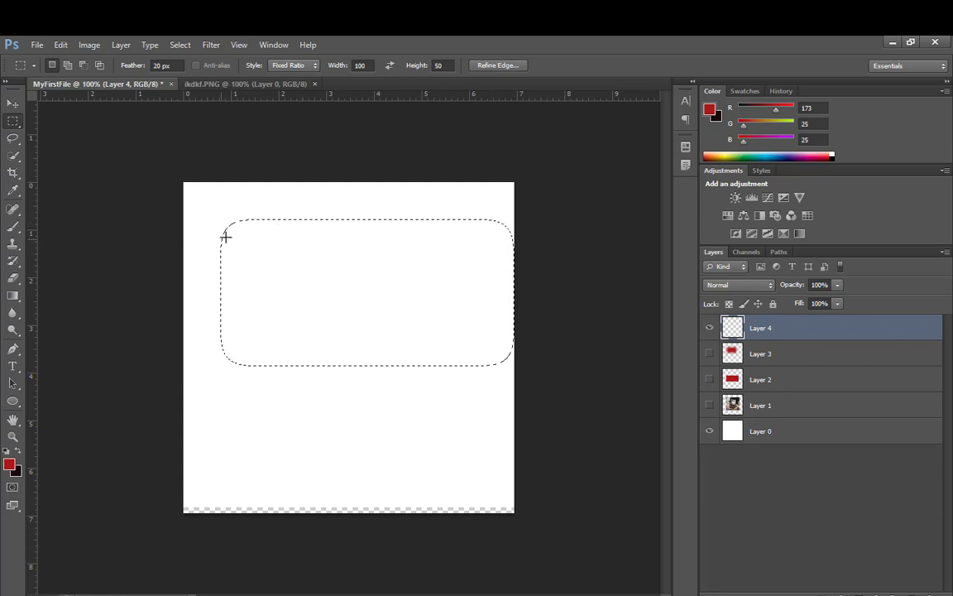
pyautogui.doubleClick(360, 66)
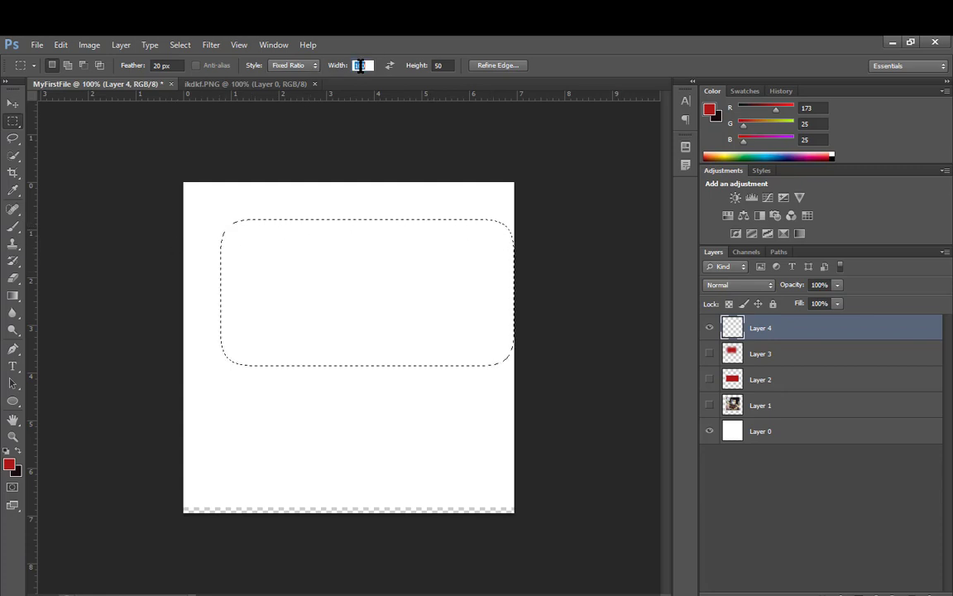
# Change the marquee style to Fixed Size with a width and height of 80 px
pyautogui.click(278, 66)
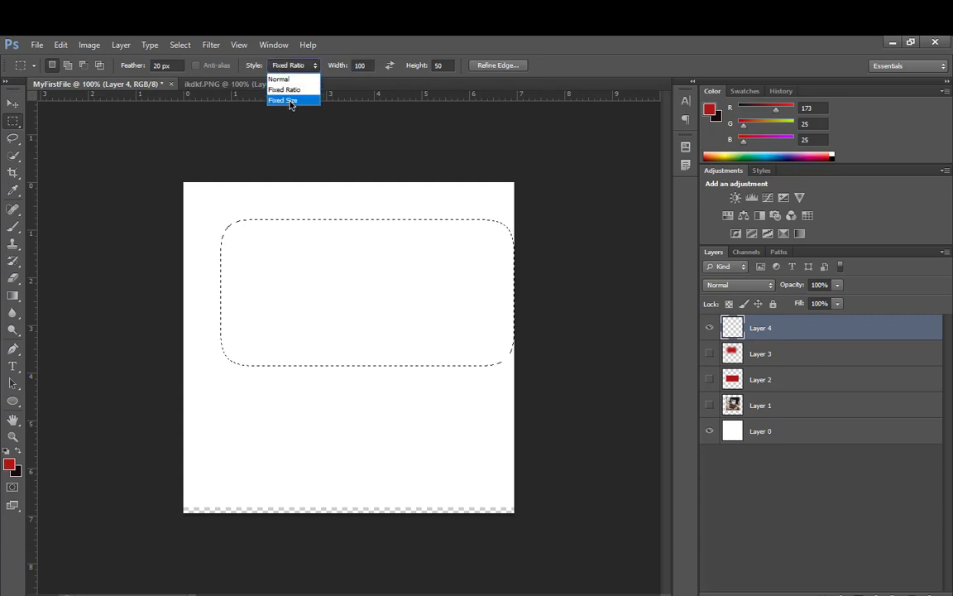
pyautogui.click(290, 101)
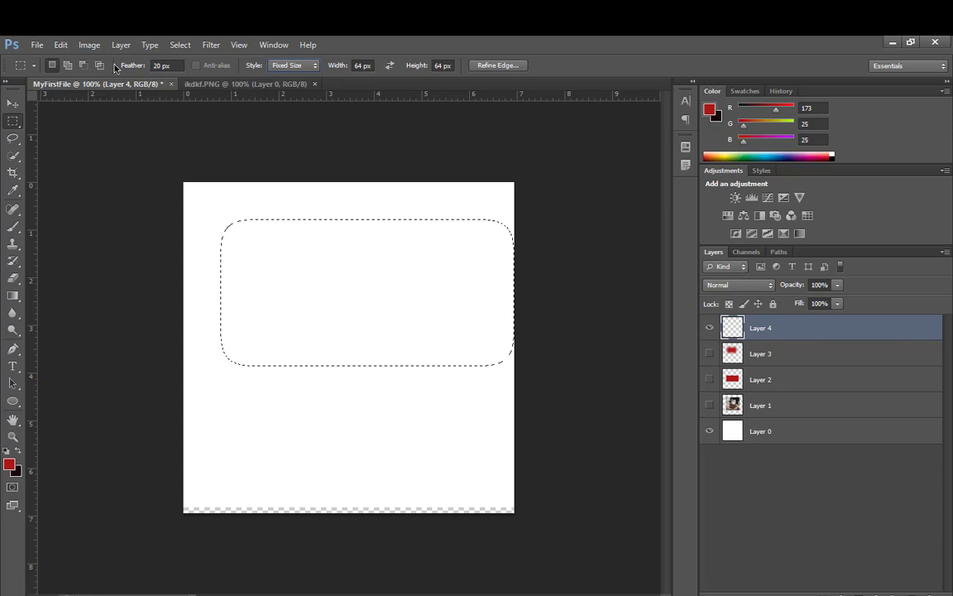
pyautogui.doubleClick(361, 67)
pyautogui.write('80')
pyautogui.click(437, 65)
pyautogui.doubleClick(437, 65)
pyautogui.write('80')
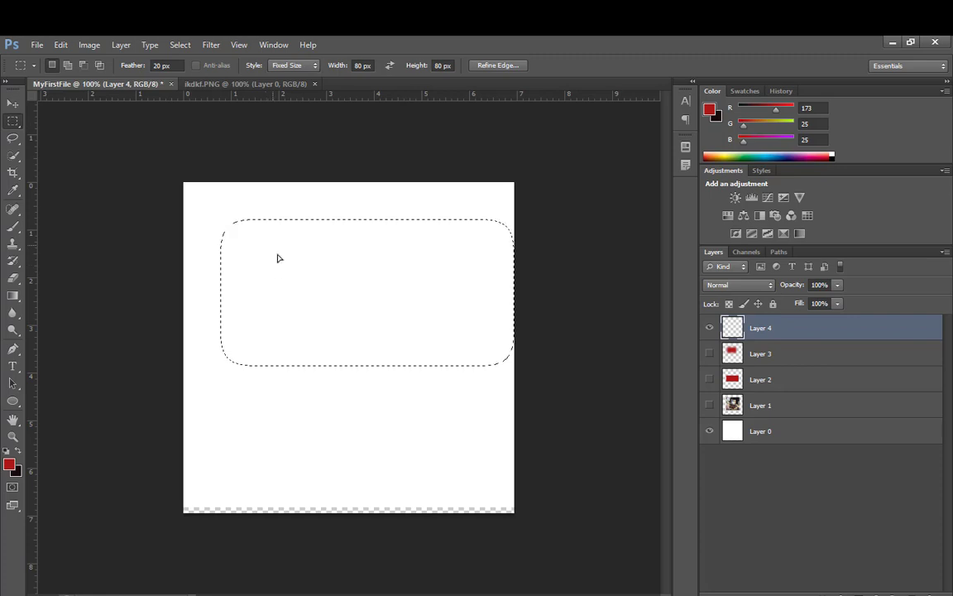
# Replace the wide selection with an 80 by 80 px one in the canvas's upper left area and fill it with red on Layer 4
pyautogui.moveTo(258, 257); pyautogui.dragTo(313, 344)
pyautogui.hotkey('ctrl', 'd')
pyautogui.moveTo(362, 371); pyautogui.dragTo(251, 223)
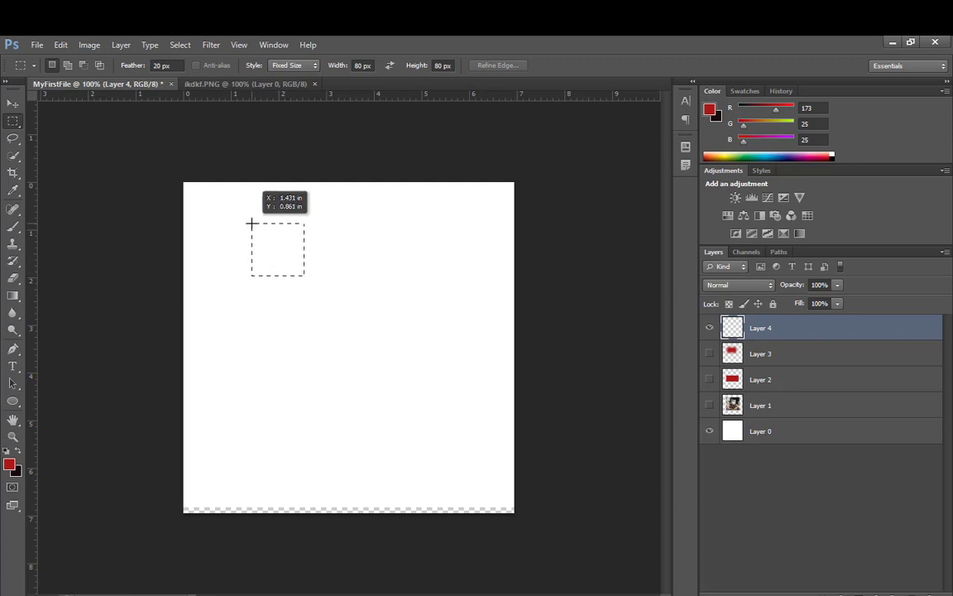
pyautogui.moveTo(251, 223); pyautogui.dragTo(251, 223)
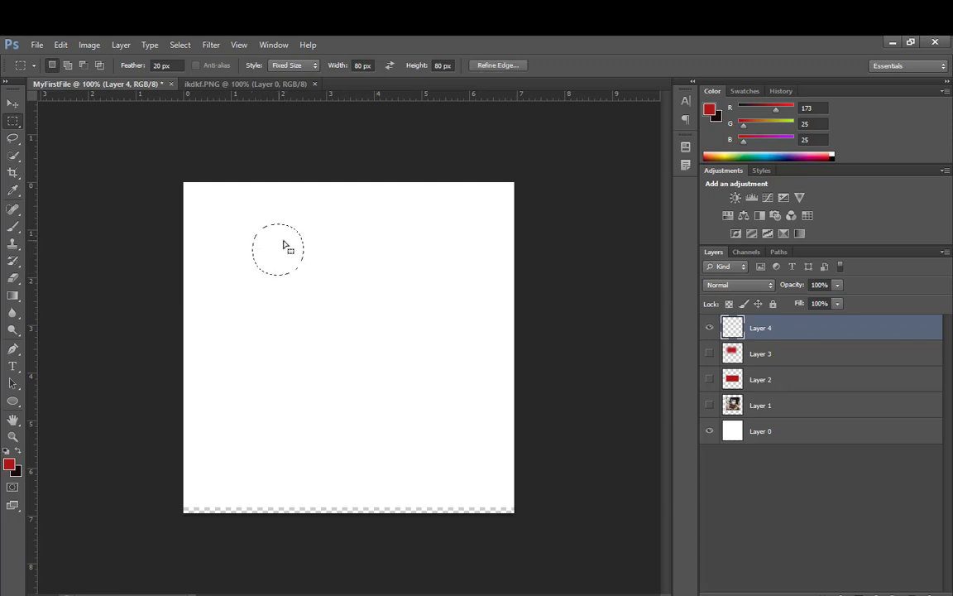
pyautogui.moveTo(293, 267); pyautogui.dragTo(282, 288)
pyautogui.hotkey('alt', 'BackSpace')
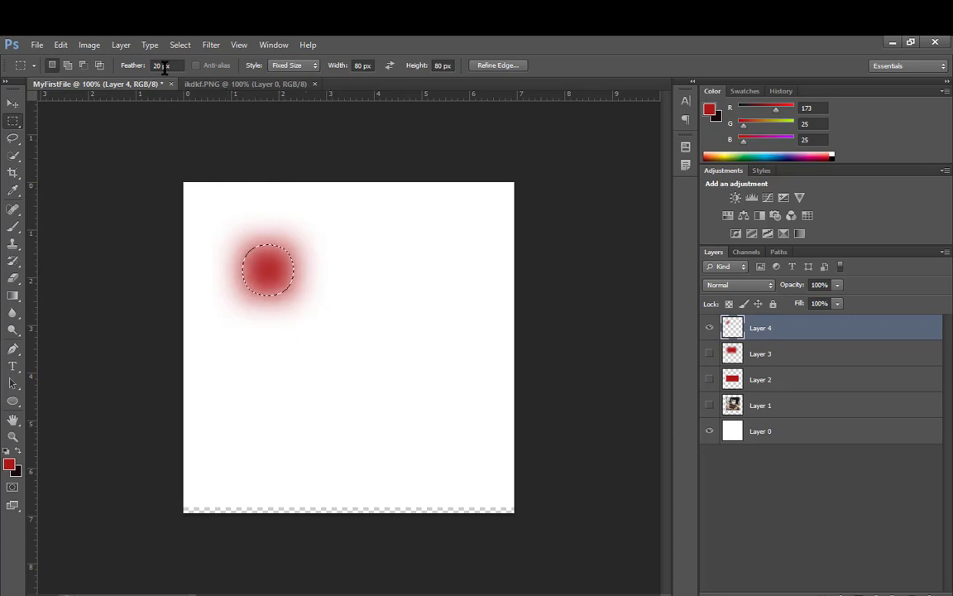
# Fill a large elliptical marquee selection in the canvas's lower middle with red, deselect, and move Layer 4 up about 0.89 in
pyautogui.click(16, 108)
pyautogui.click(14, 124)
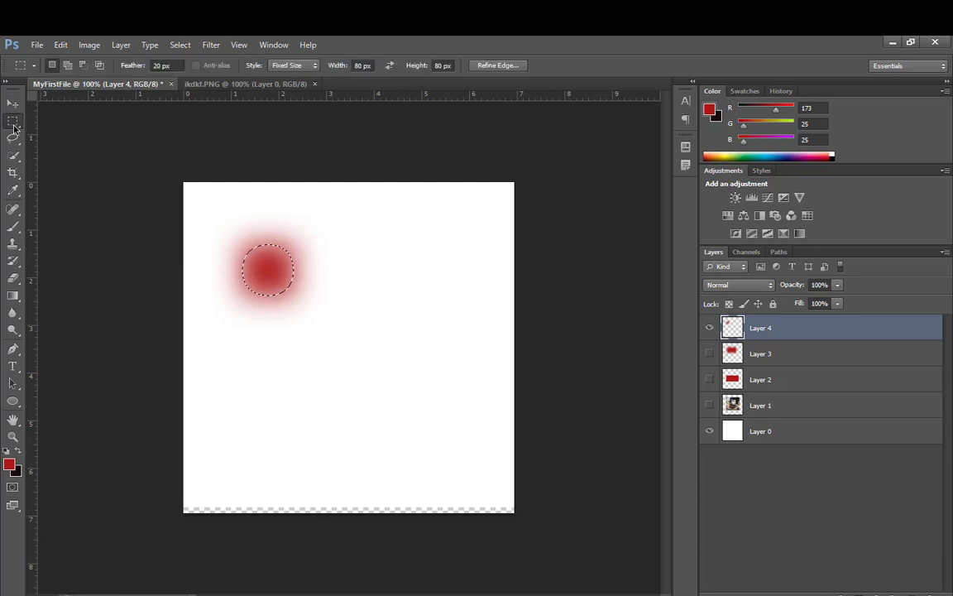
pyautogui.click(14, 115)
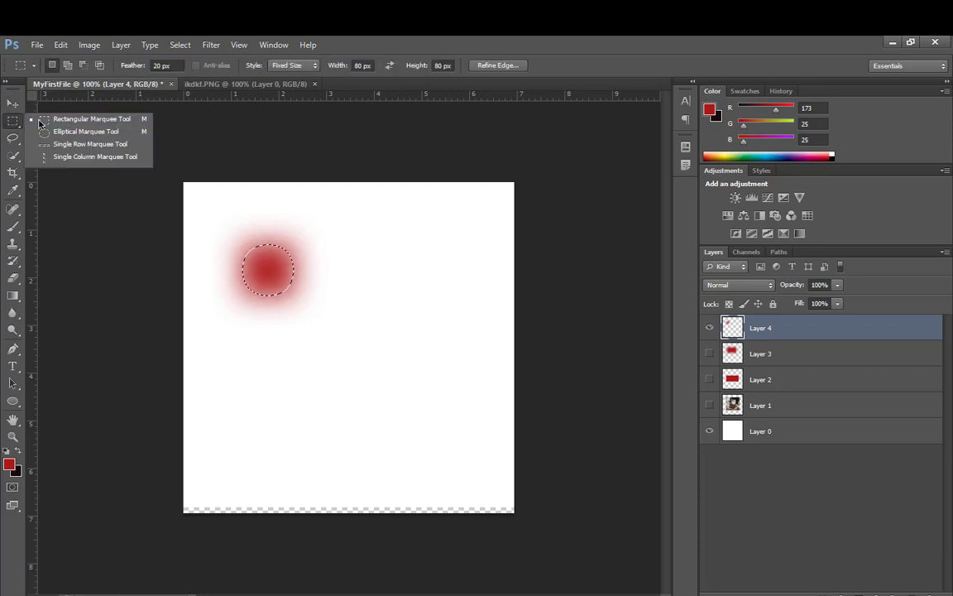
pyautogui.click(80, 132)
pyautogui.moveTo(327, 400); pyautogui.dragTo(432, 484)
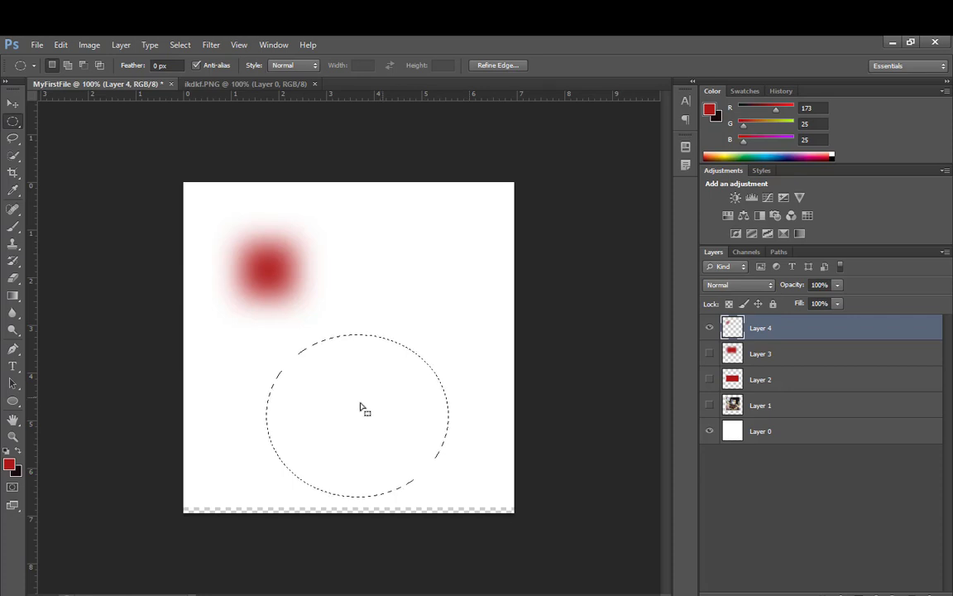
pyautogui.hotkey('alt', 'BackSpace')
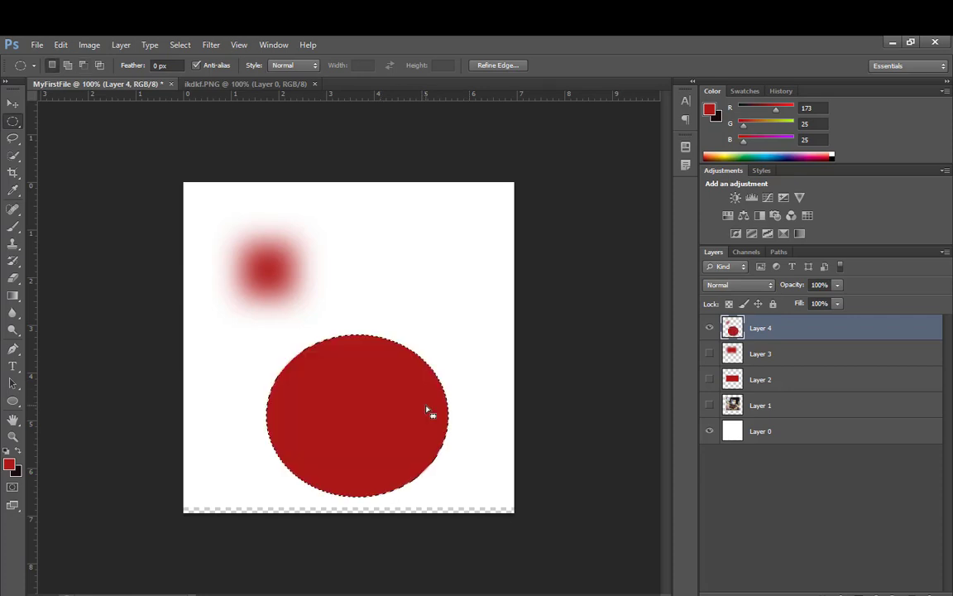
pyautogui.hotkey('ctrl', 'd')
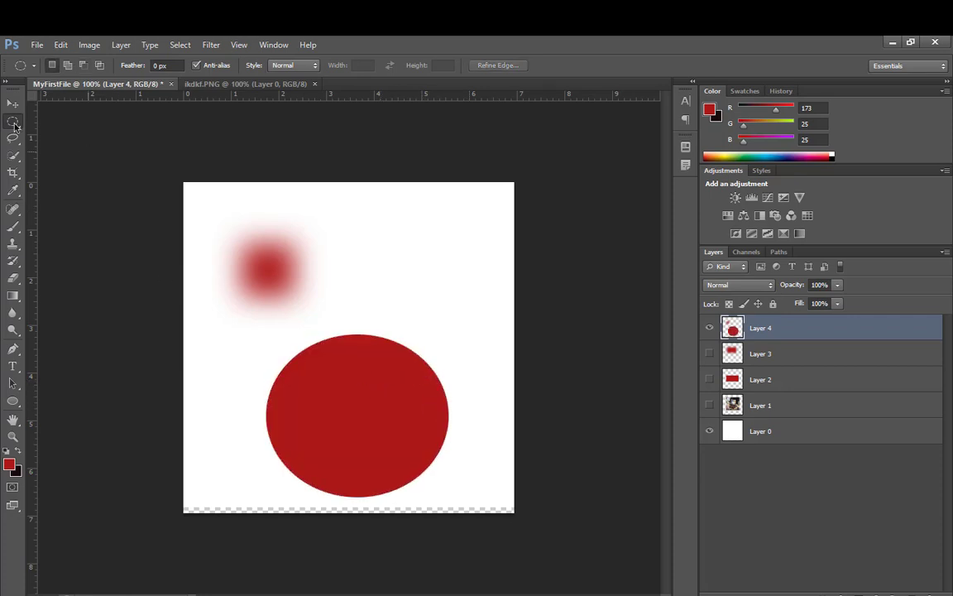
pyautogui.click(13, 103)
pyautogui.moveTo(384, 393)
pyautogui.mouseDown()
pyautogui.moveTo(377, 325)
pyautogui.moveTo(368, 362)
pyautogui.moveTo(383, 386)
pyautogui.mouseUp()
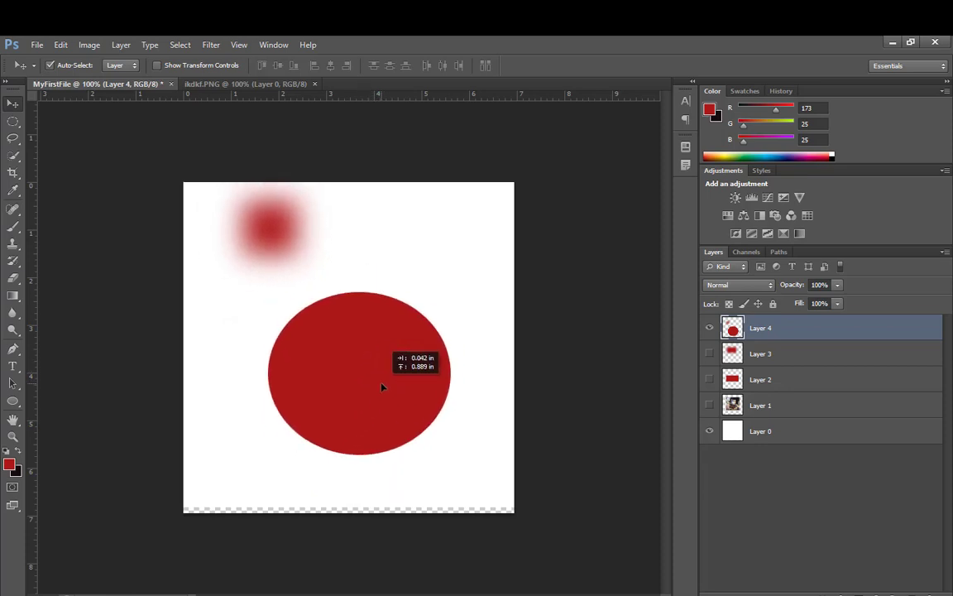
# Select a single pixel row just above the red ellipse with the Single Row Marquee, fill it with red, and deselect
pyautogui.click(15, 121)
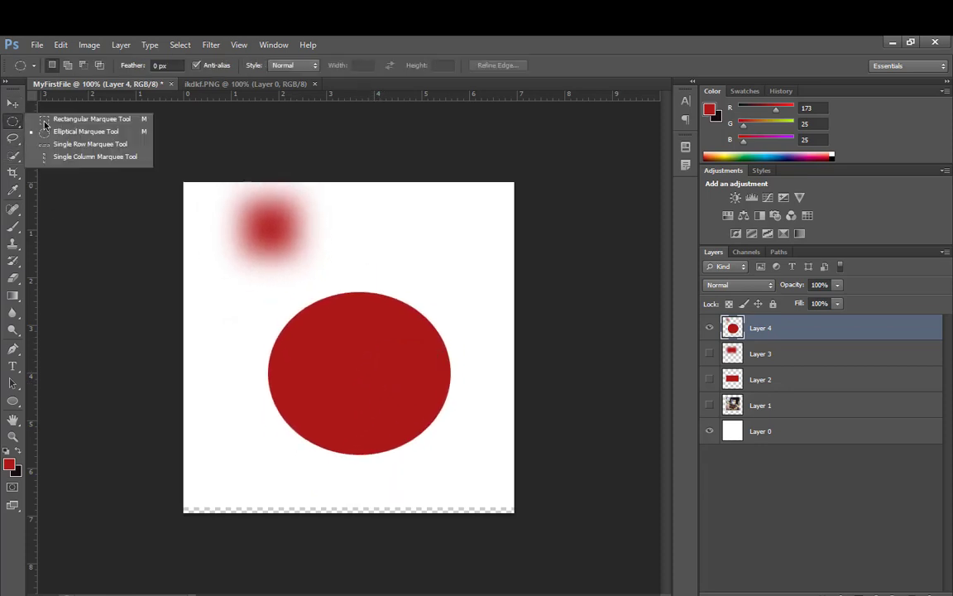
pyautogui.click(74, 148)
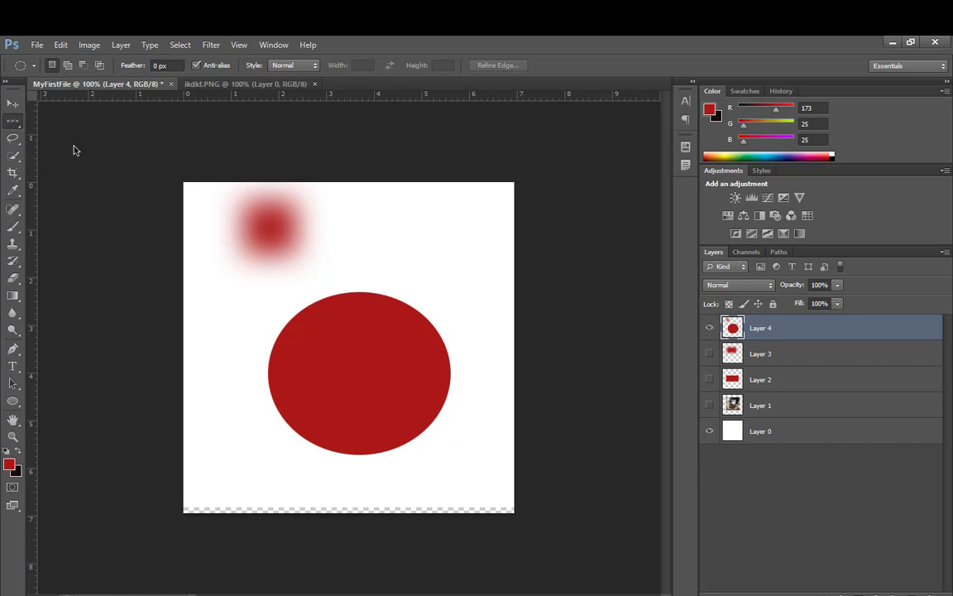
pyautogui.click(401, 255)
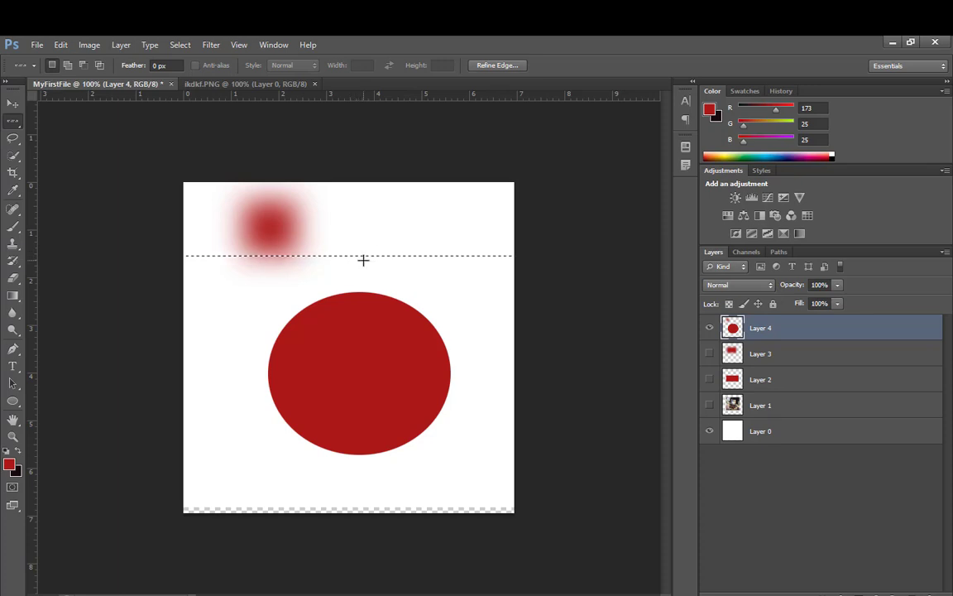
pyautogui.hotkey('alt', 'BackSpace')
pyautogui.hotkey('ctrl', 'd')
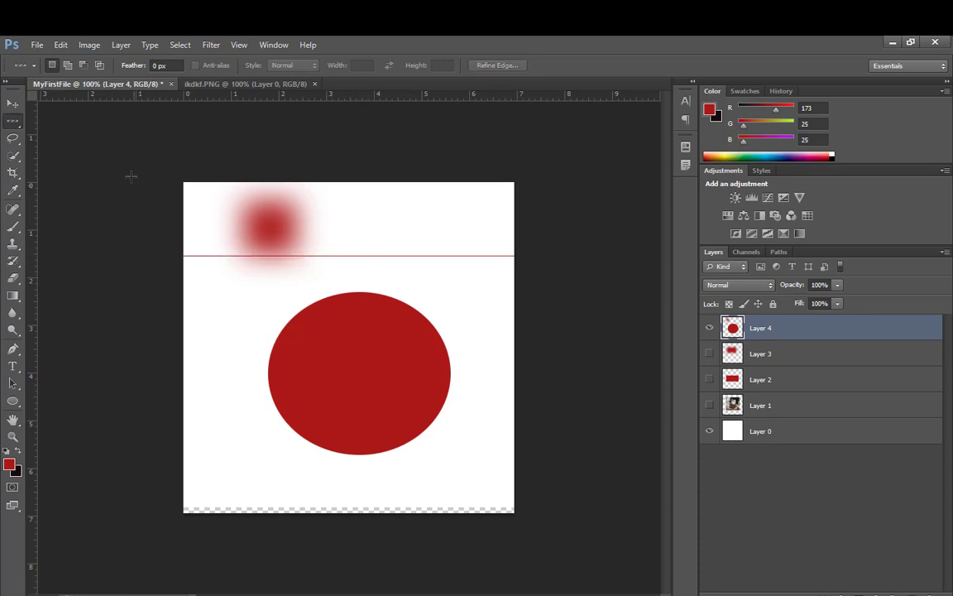
# Select a single pixel column near the canvas's left edge with the Single Column Marquee, fill it with red, and deselect
pyautogui.rightClick(18, 122)
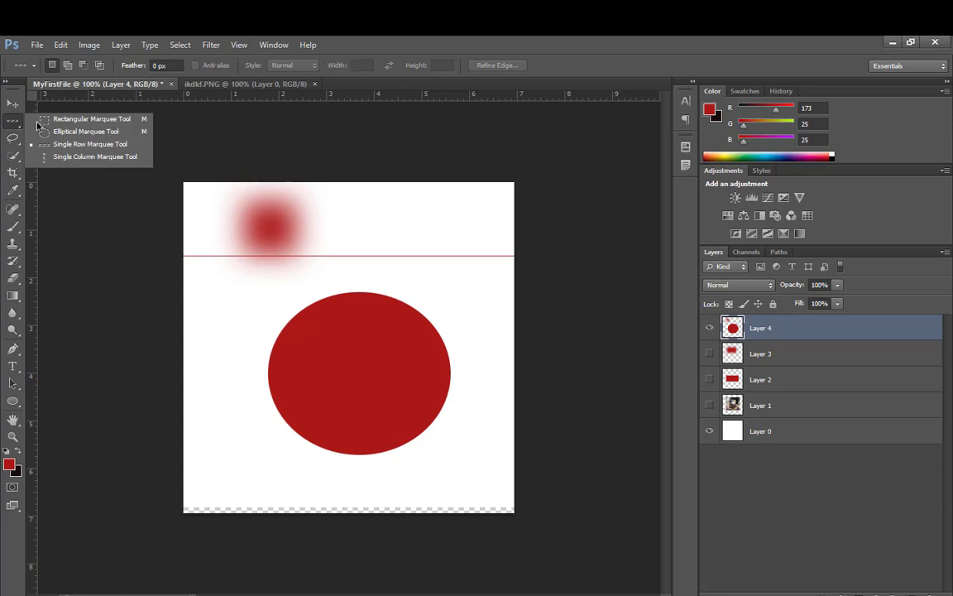
pyautogui.click(73, 158)
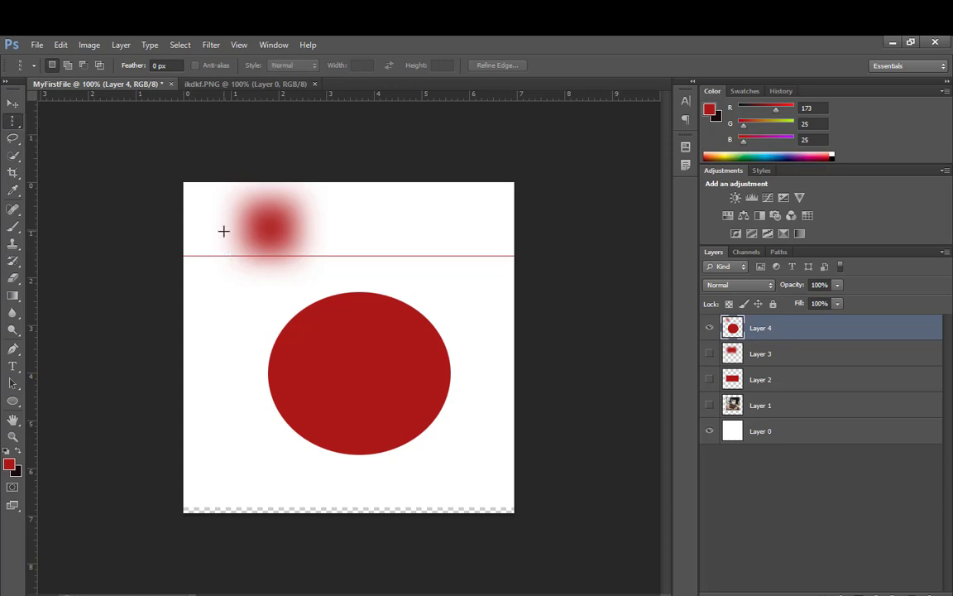
pyautogui.click(224, 232)
pyautogui.hotkey('alt', 'BackSpace')
pyautogui.hotkey('ctrl', 'd')
pyautogui.click(14, 108)
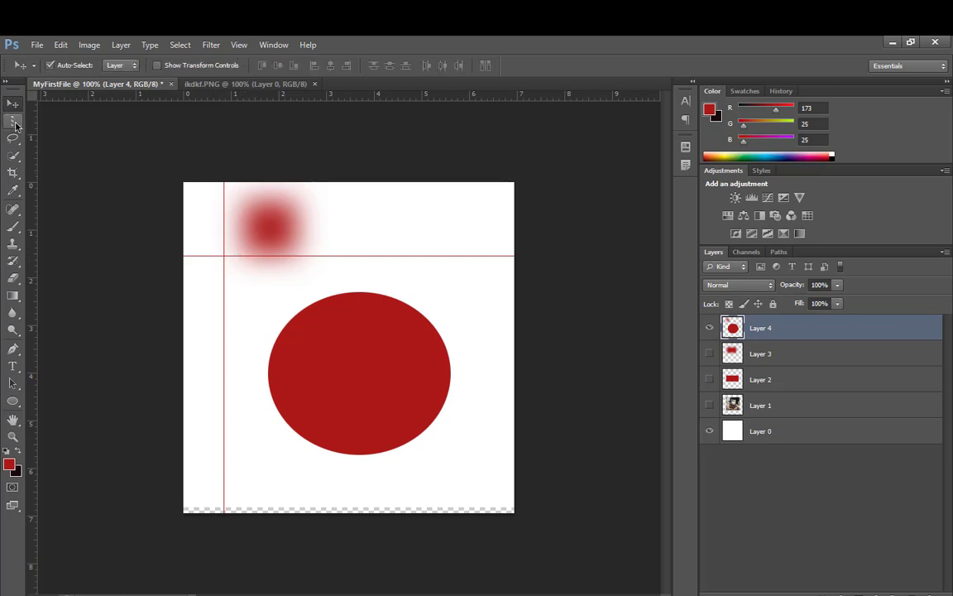
pyautogui.click(16, 125)
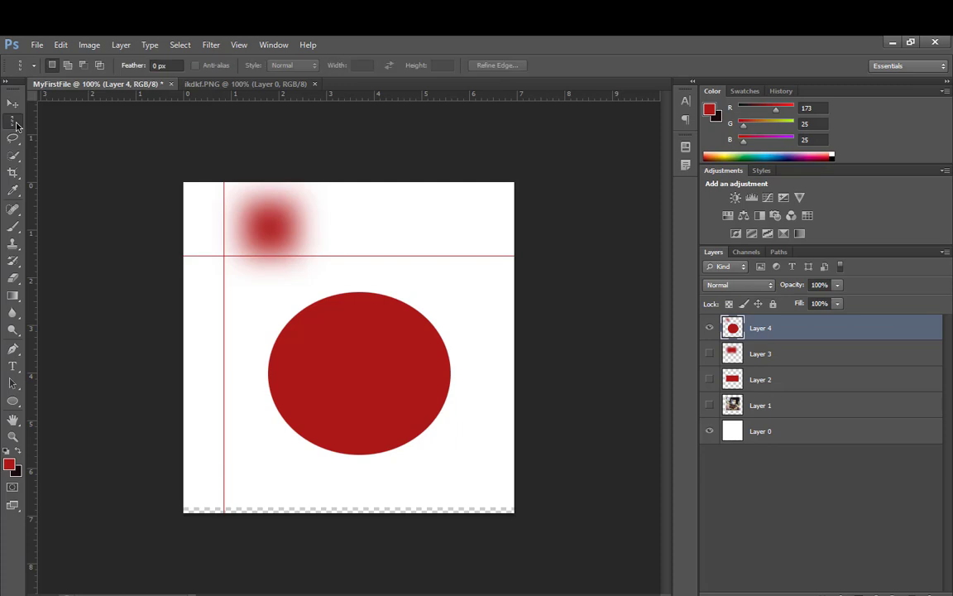